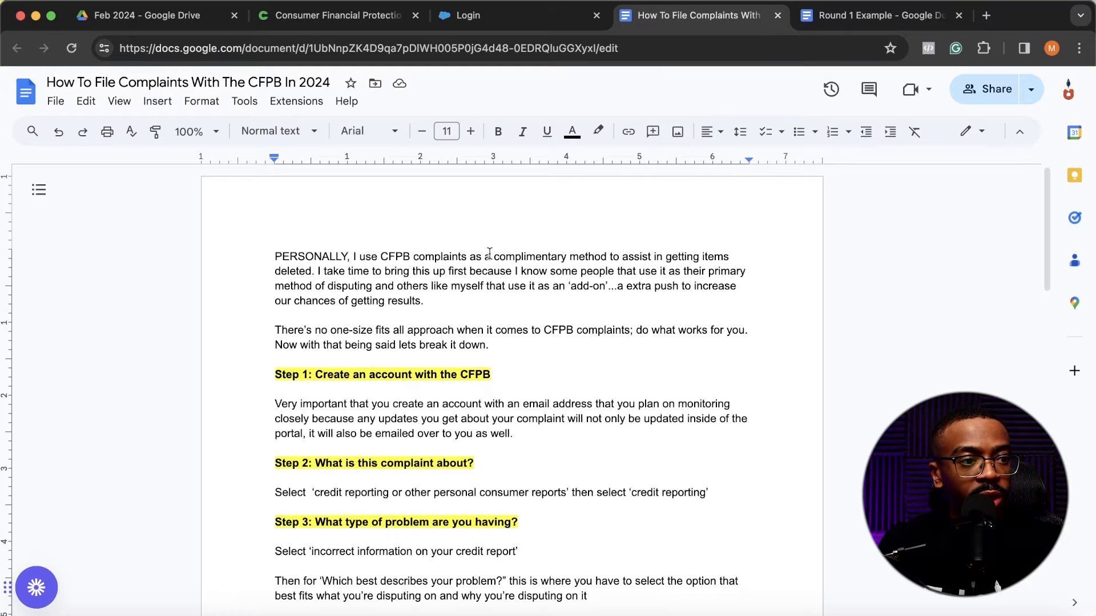
- Read the guide's two introductory paragraphs on using CFPB complaints, highlighting the passages being covered
drag(494, 255, 528, 296)
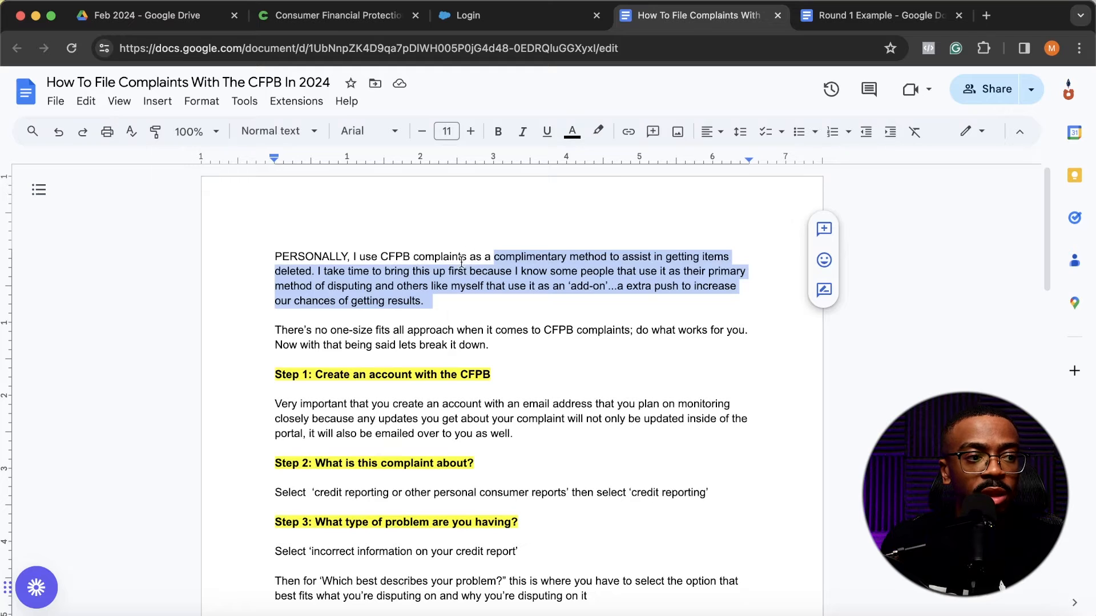
click(455, 302)
drag(445, 302, 398, 260)
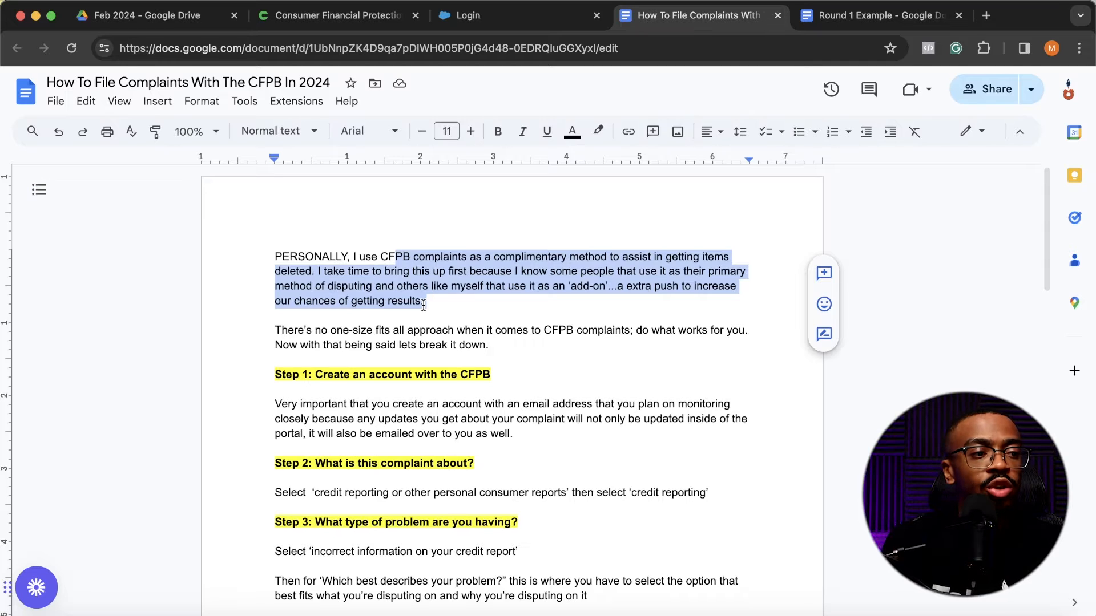
drag(275, 330, 511, 349)
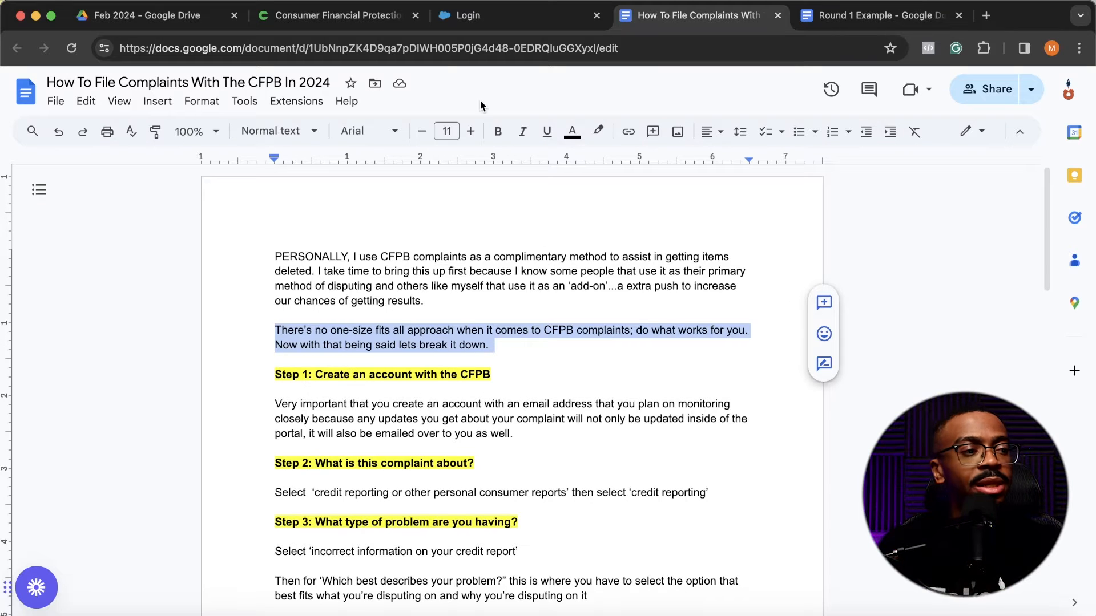
- Switch to the Consumer Financial Protection Bureau website and open its Submit a Complaint page
click(351, 13)
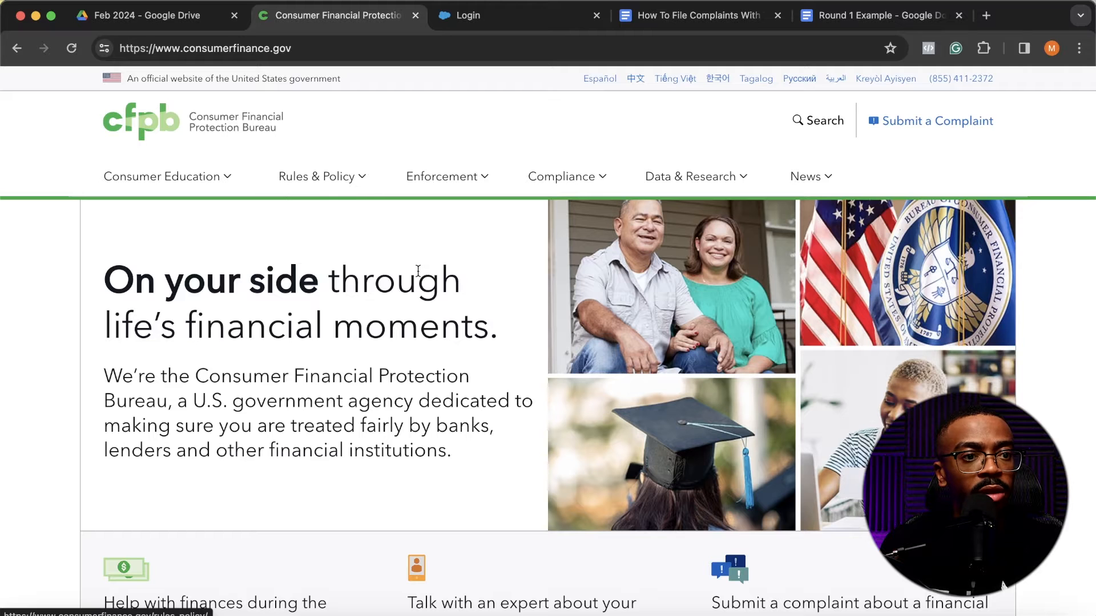
scroll(418, 271, down, 5)
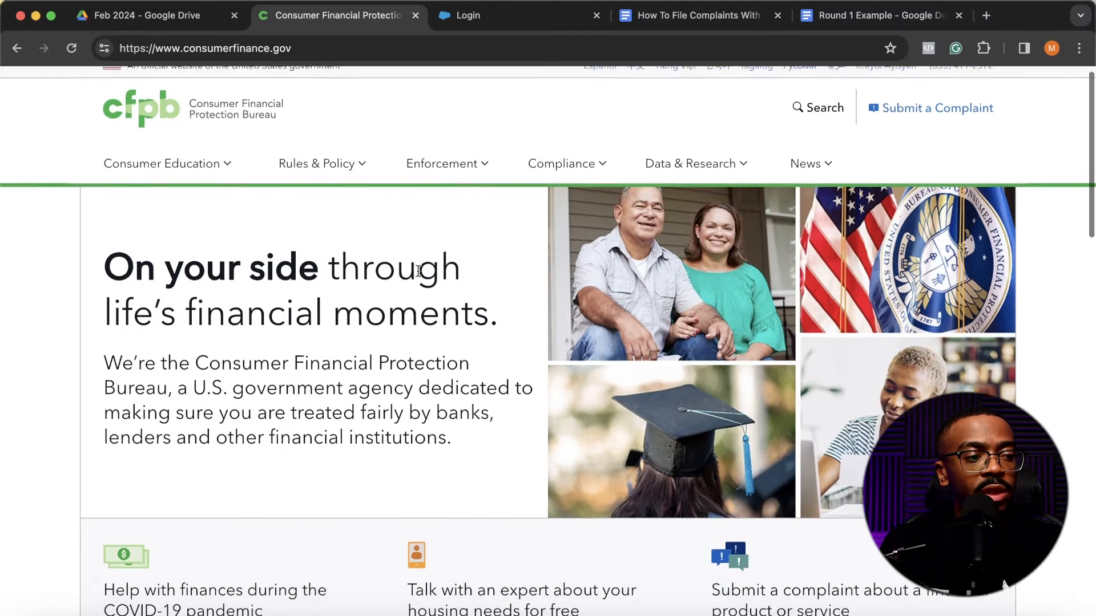
scroll(418, 272, down, 15)
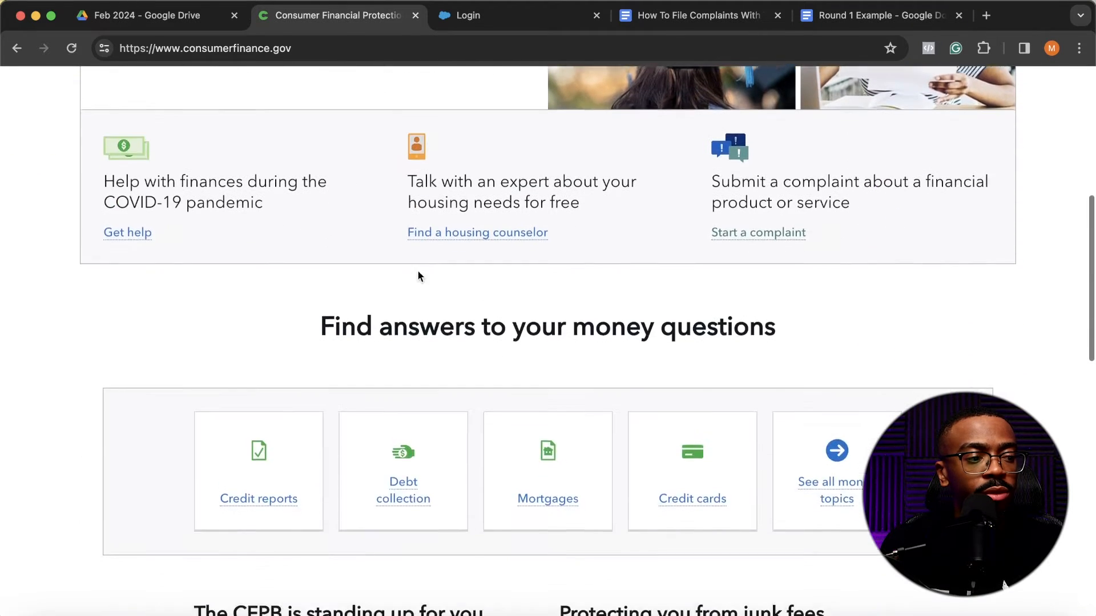
scroll(419, 274, up, 20)
scroll(419, 274, down, 1)
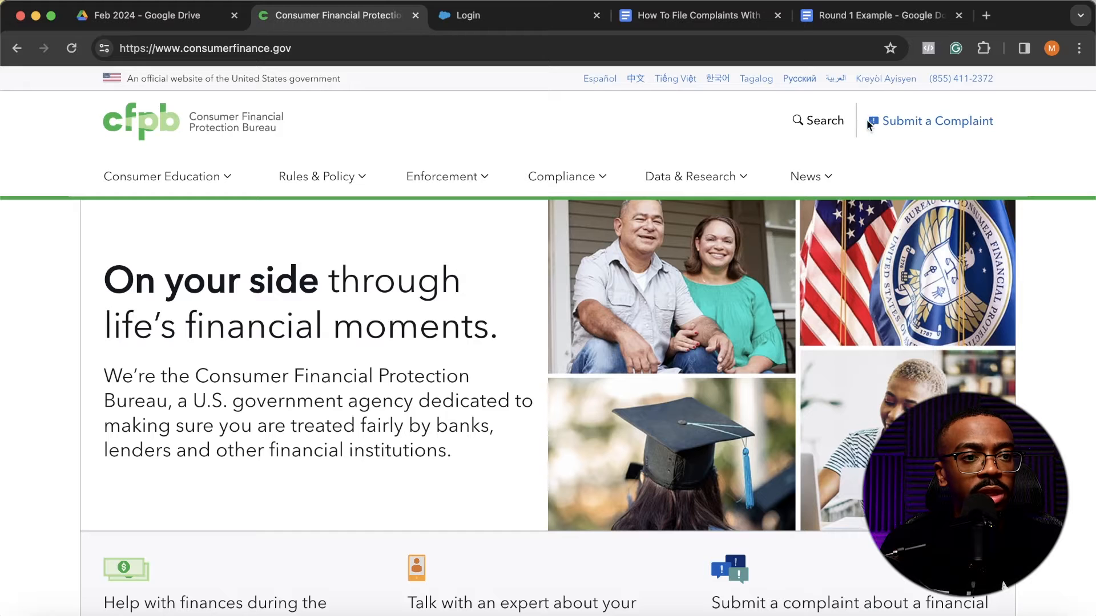
click(952, 127)
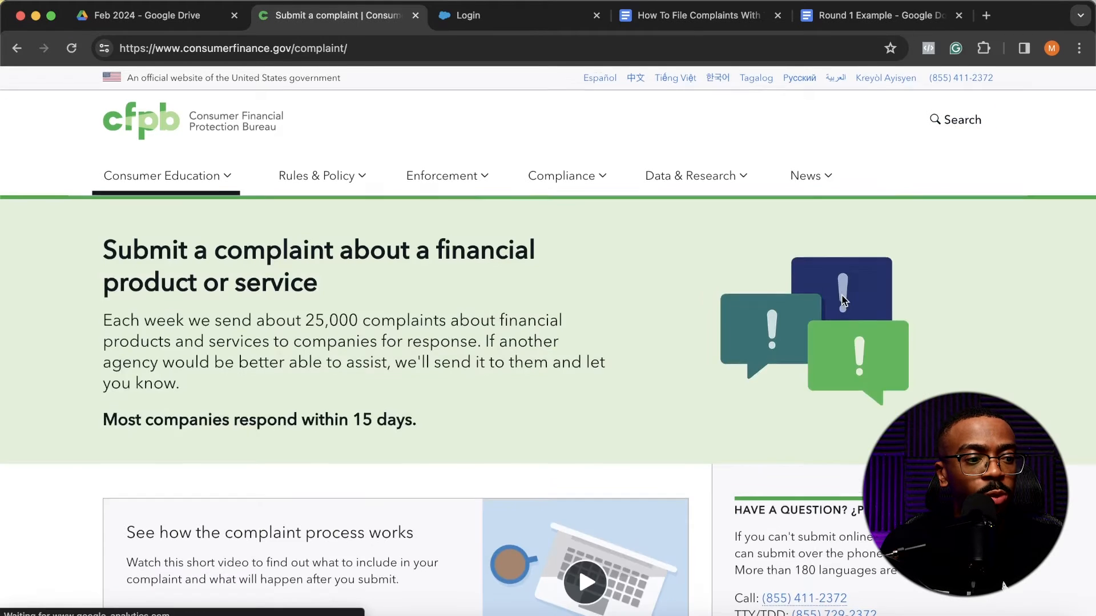
- Start a new complaint from the "Ready to begin?" section of the complaint page
scroll(843, 297, down, 3)
scroll(841, 294, up, 2)
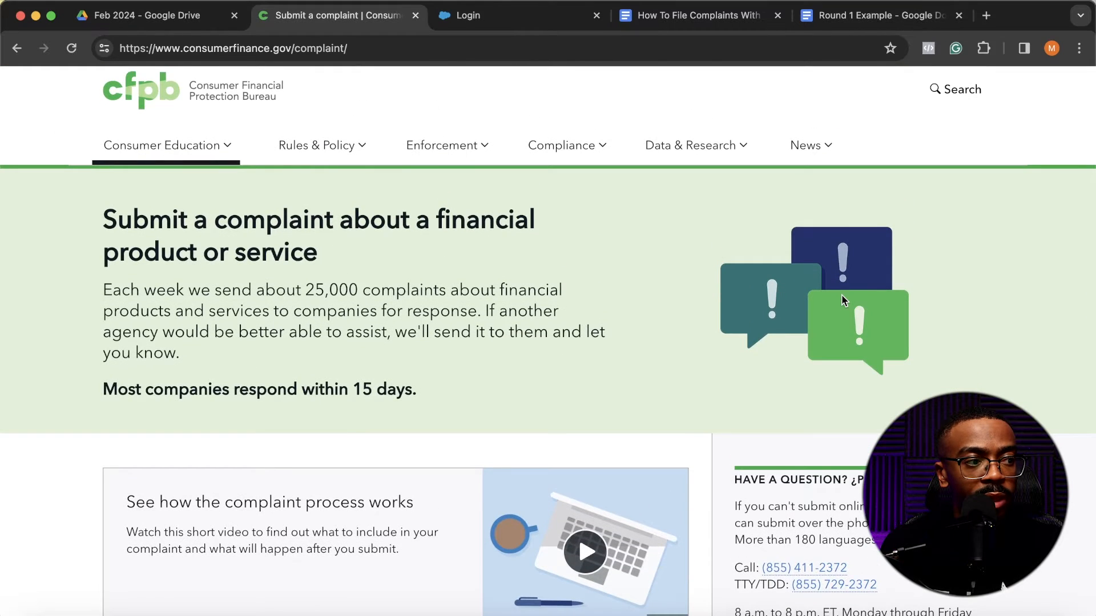
scroll(843, 297, down, 5)
scroll(842, 296, down, 10)
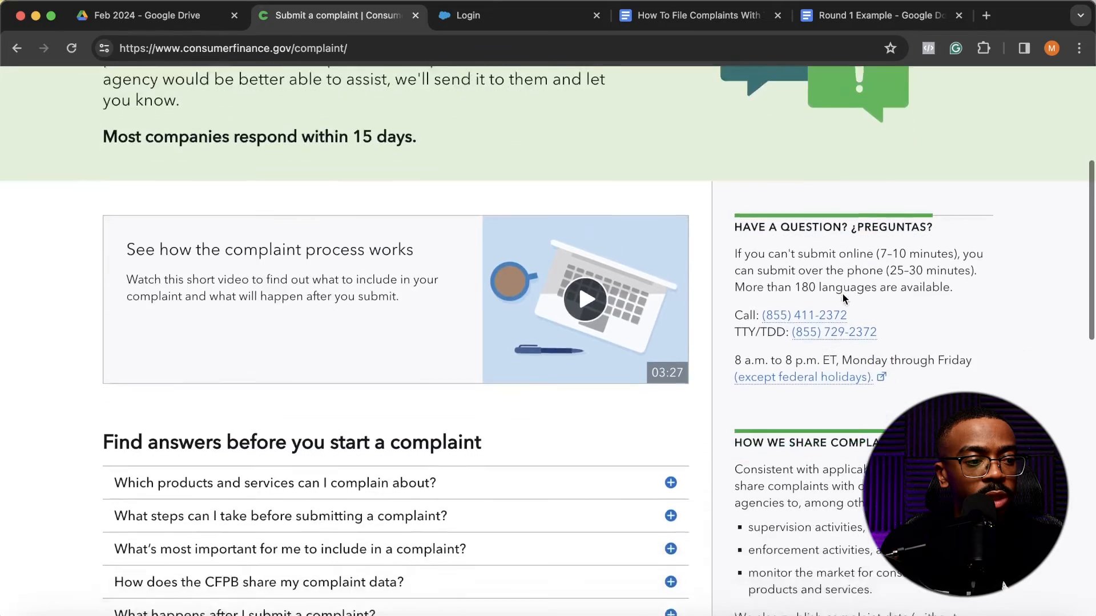
scroll(843, 295, down, 2)
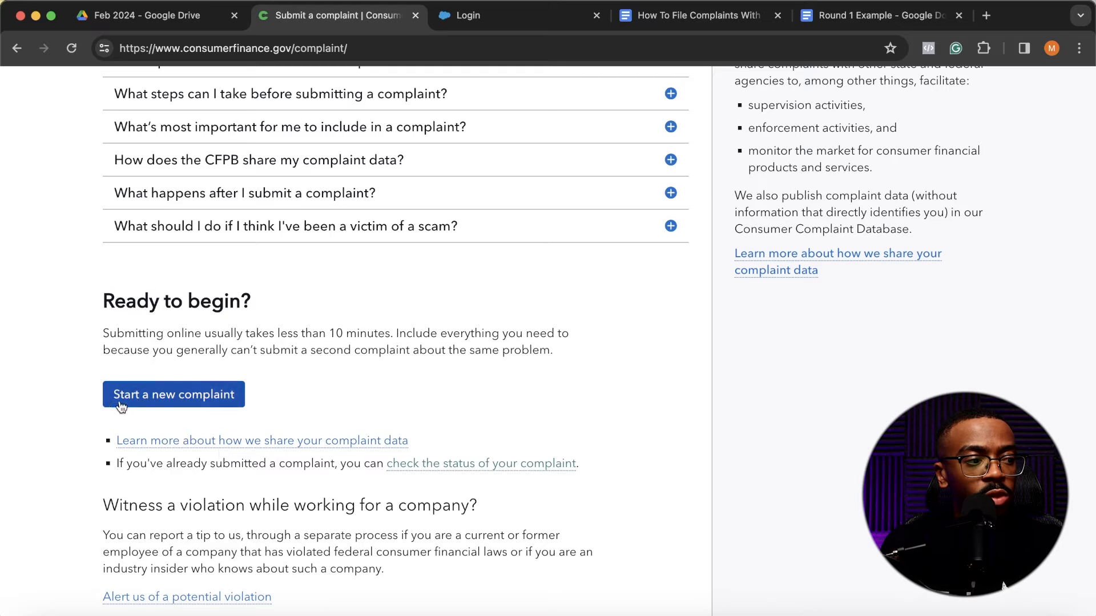
click(140, 402)
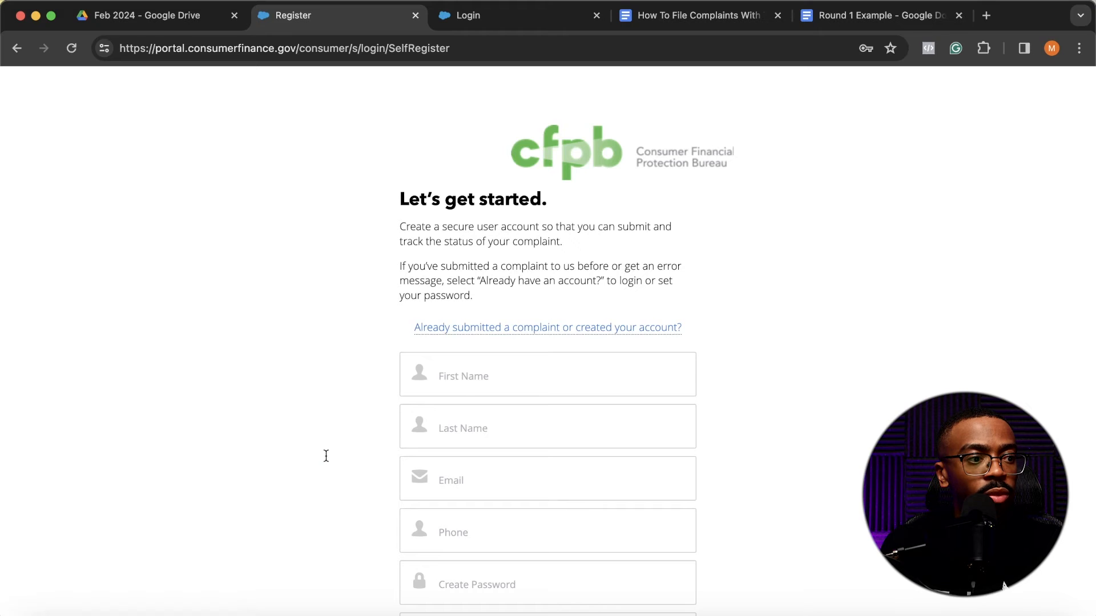
- Review the account registration form, then log in to the existing CFPB account with the saved credentials
scroll(464, 396, down, 3)
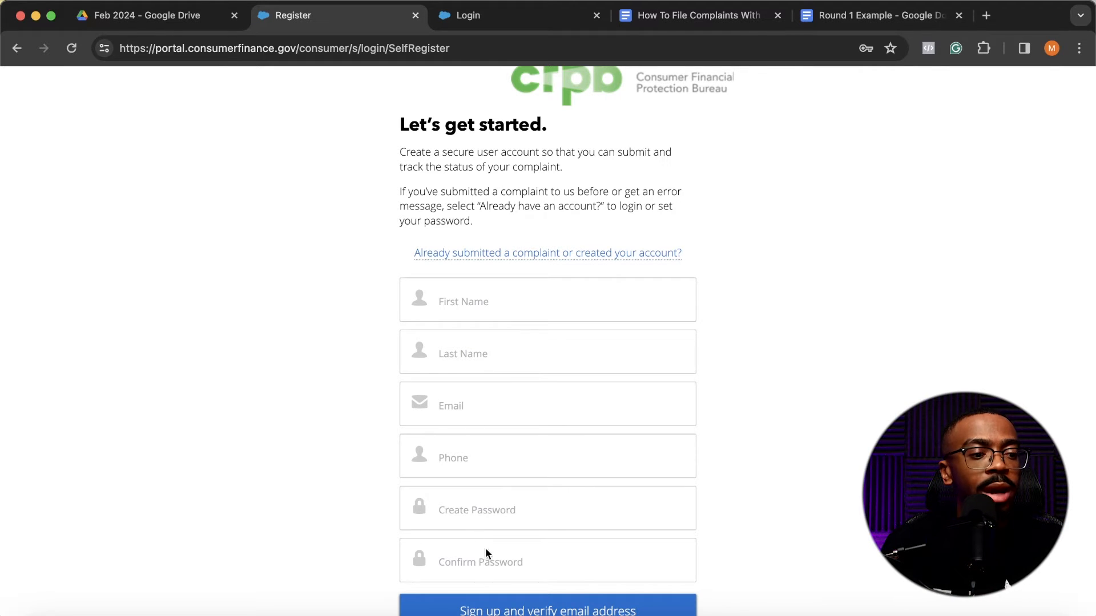
scroll(476, 537, down, 2)
scroll(494, 554, up, 4)
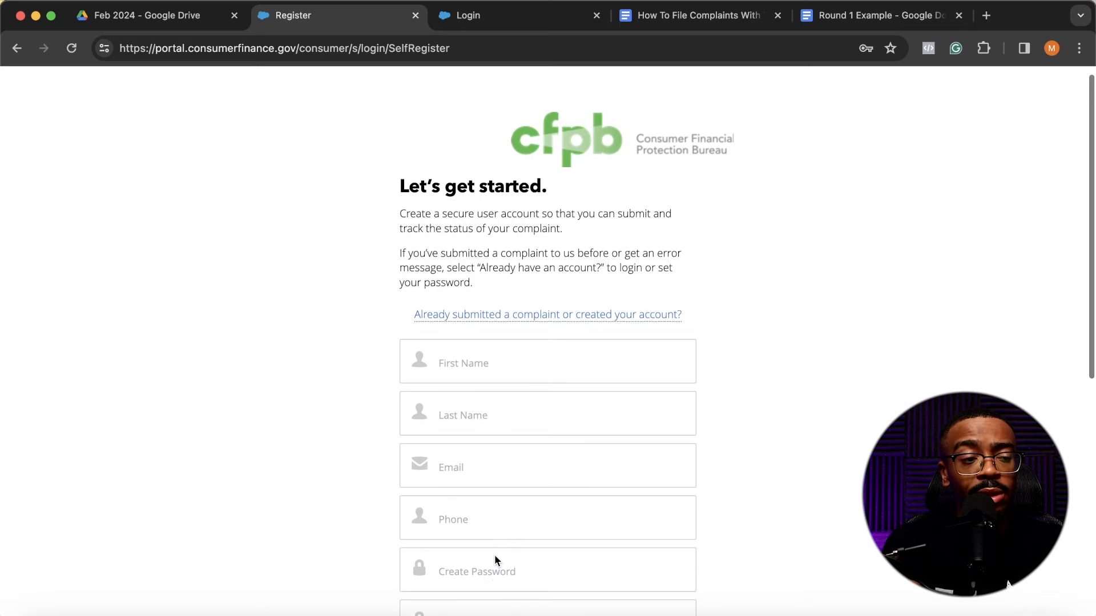
scroll(511, 457, down, 1)
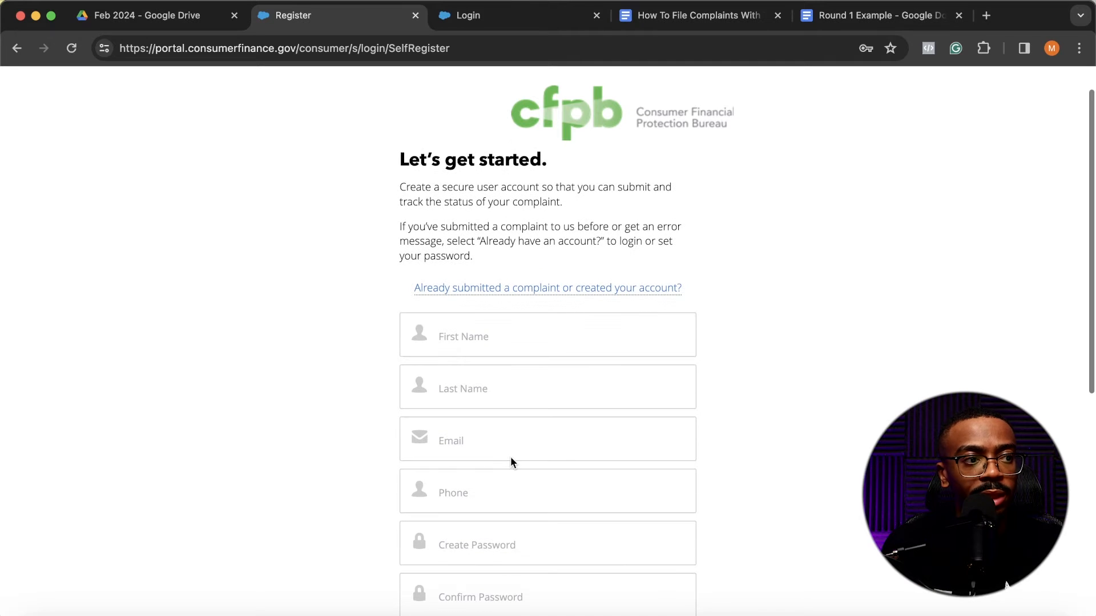
click(509, 299)
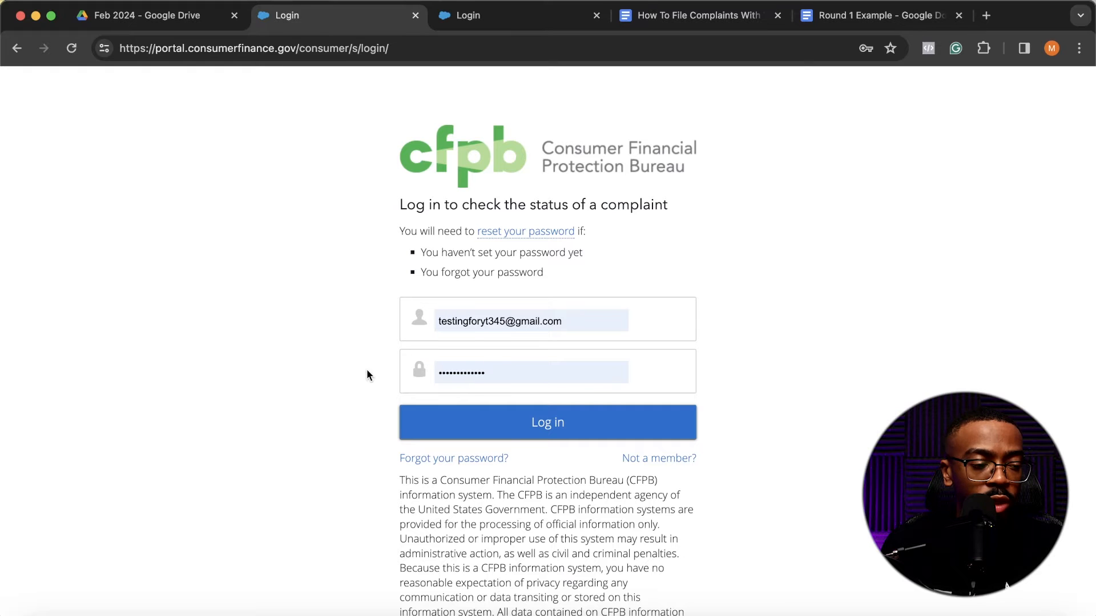
click(524, 426)
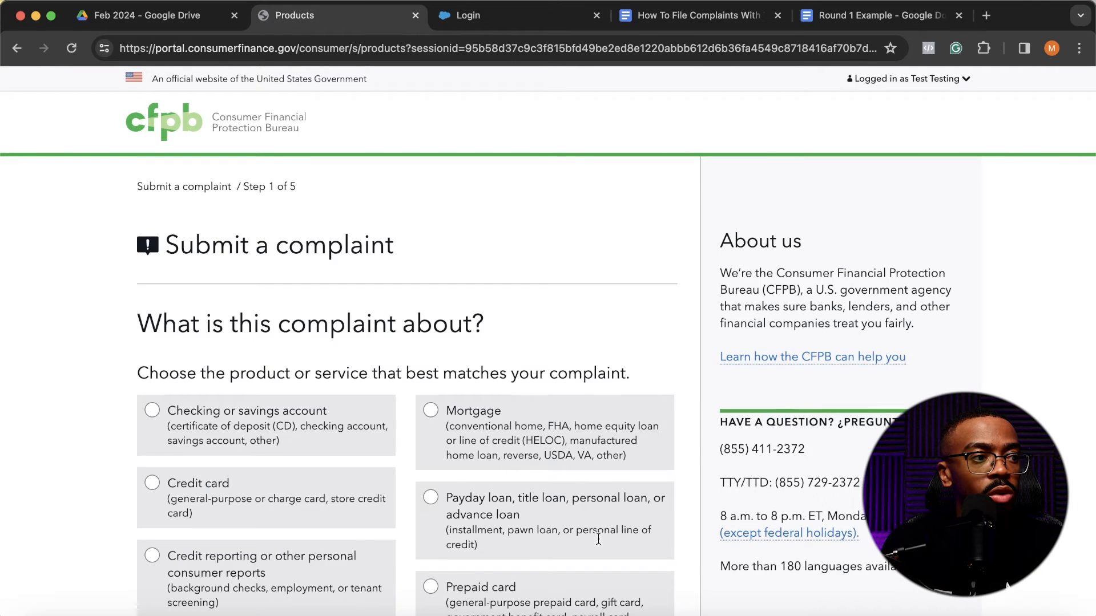
- Choose "Credit reporting or other personal consumer reports" as the product the complaint is about
scroll(598, 539, down, 2)
scroll(616, 539, up, 2)
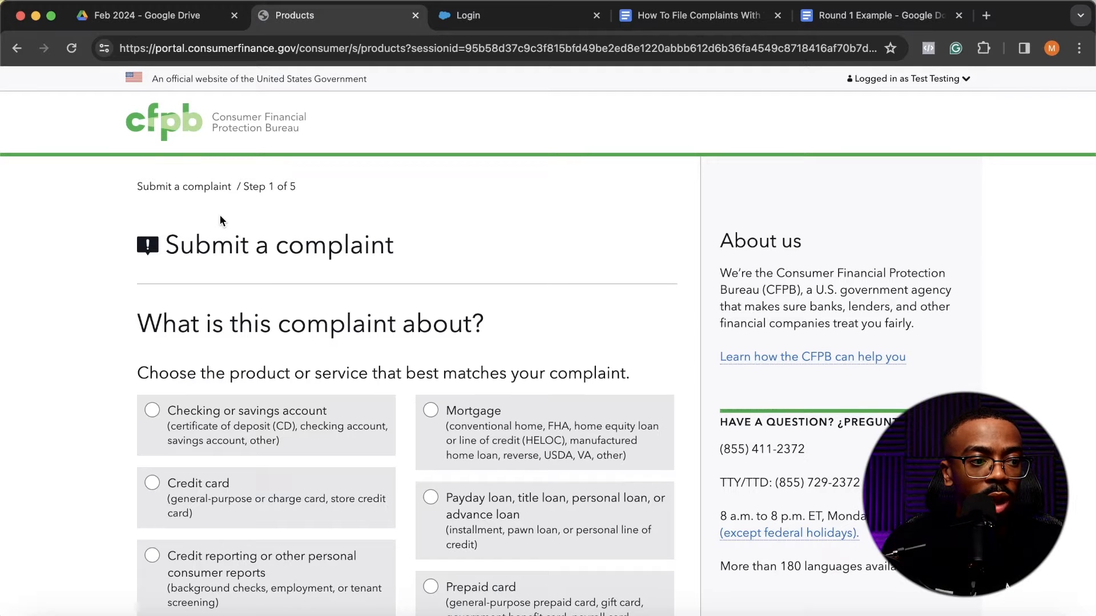
scroll(220, 218, down, 3)
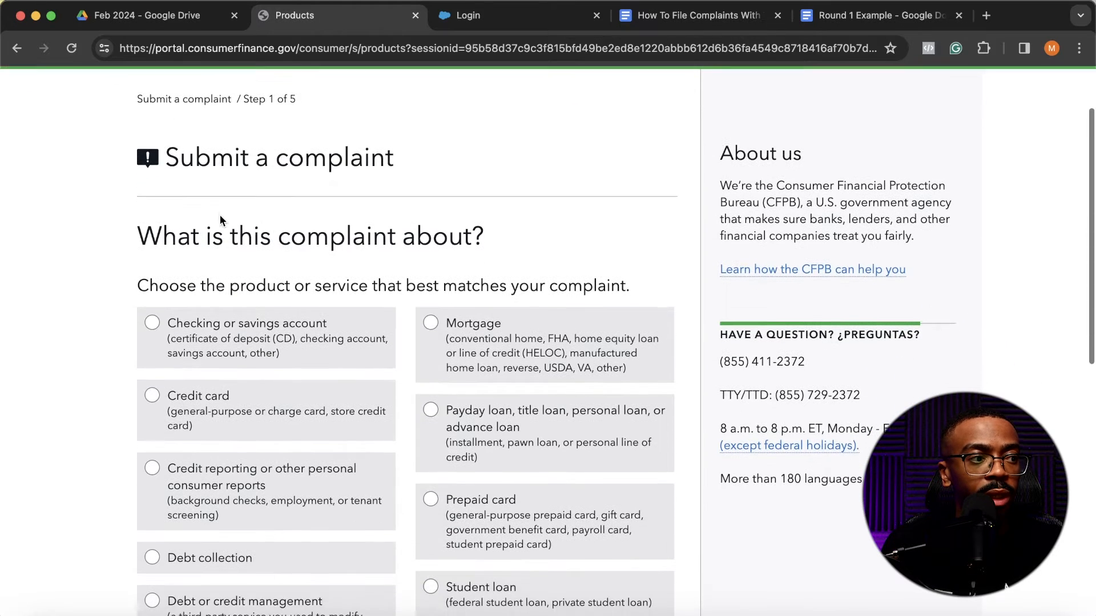
scroll(221, 220, down, 2)
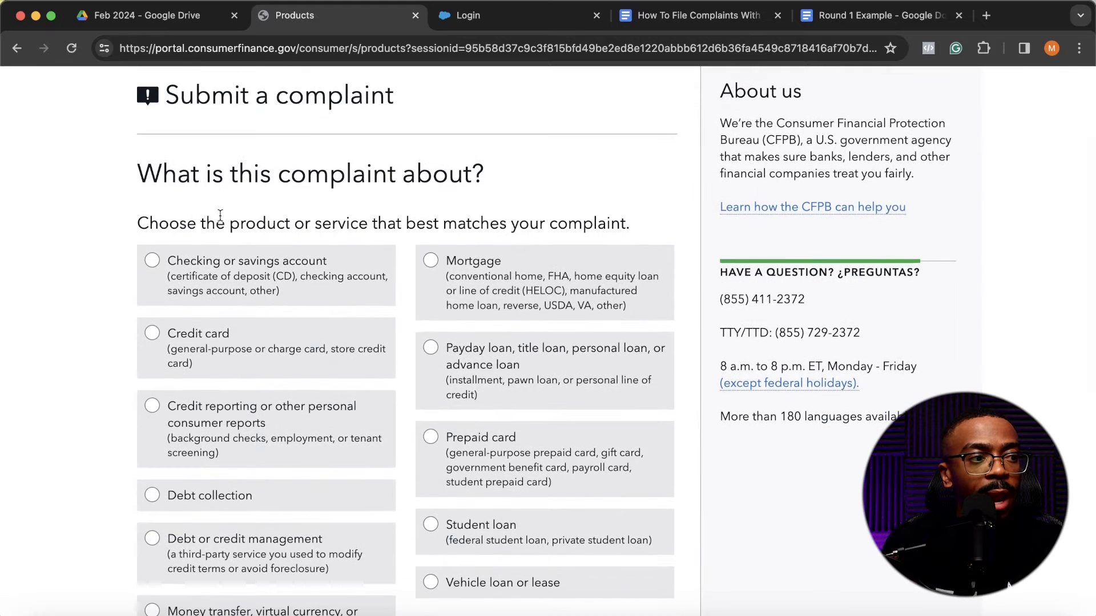
scroll(221, 217, down, 2)
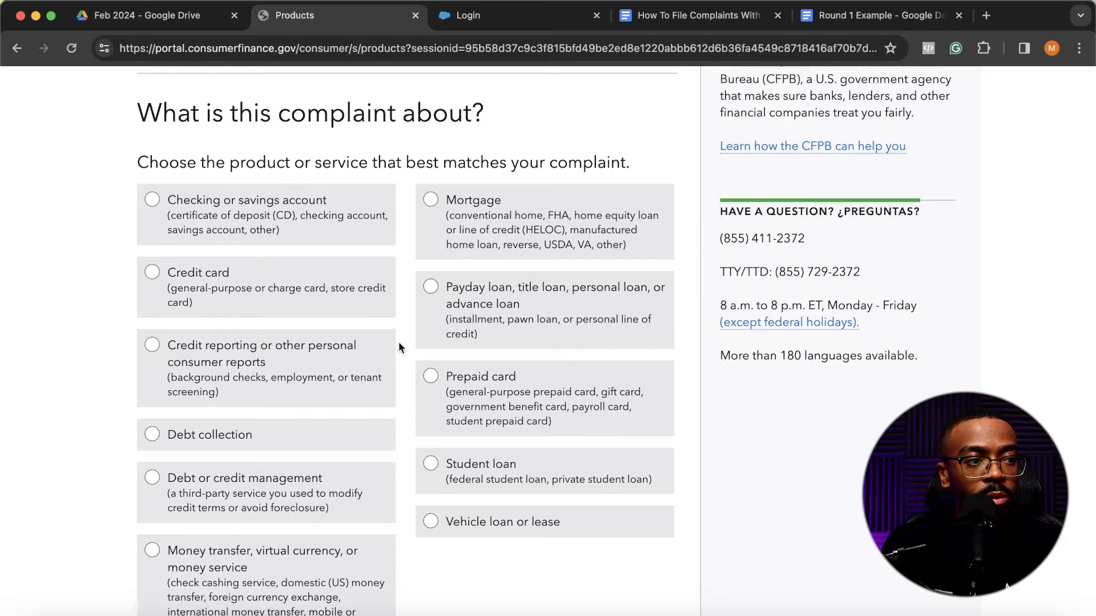
scroll(379, 379, down, 1)
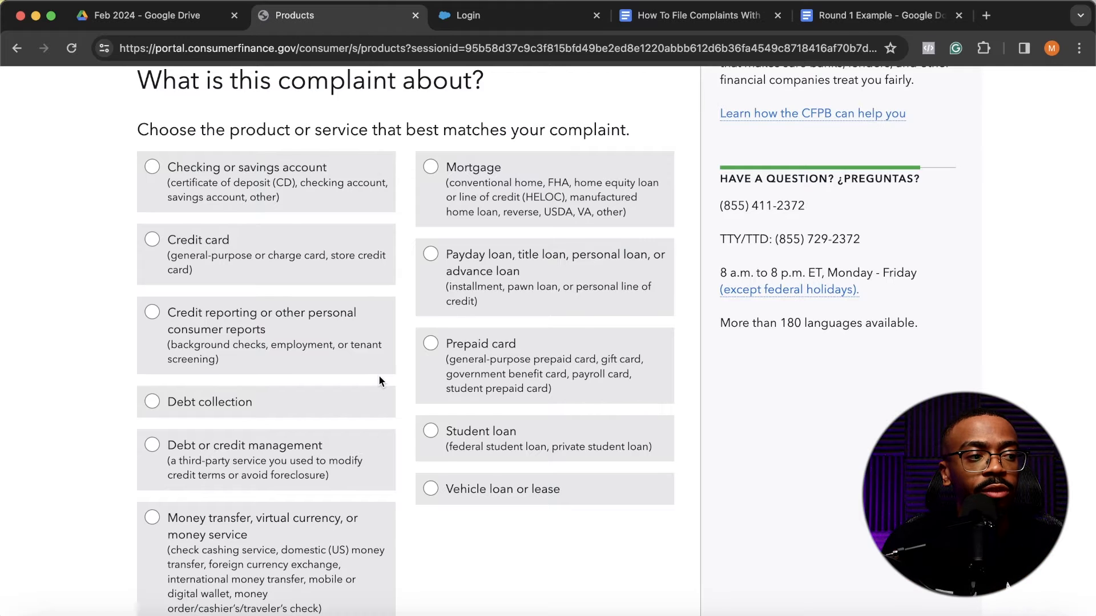
scroll(379, 382, down, 1)
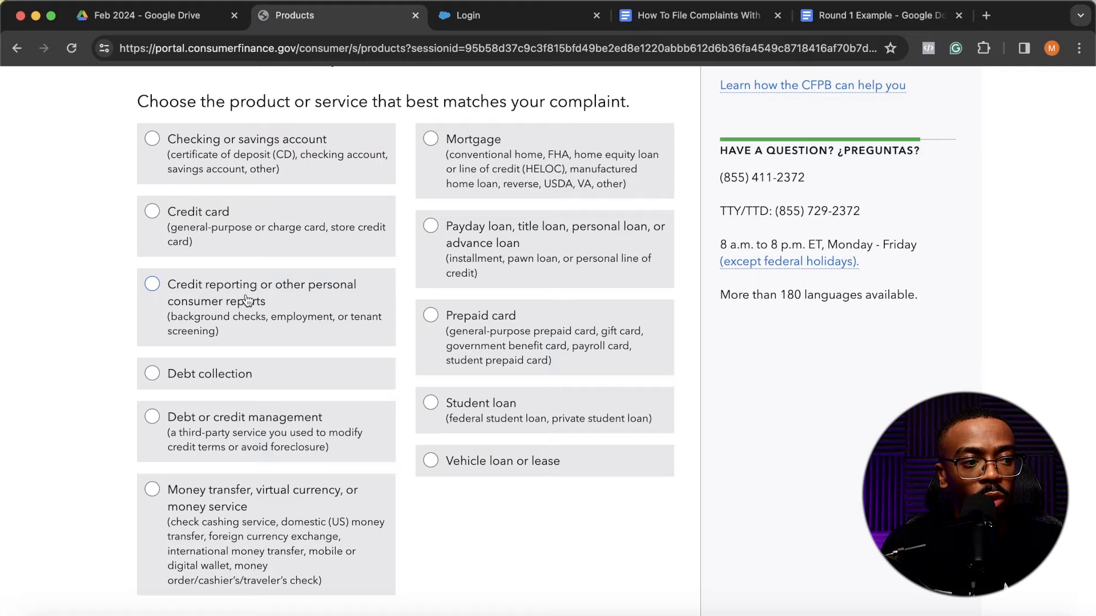
click(153, 288)
- Set the credit reporting product type to "Credit reporting" and continue to step 2 of the complaint
scroll(271, 311, down, 5)
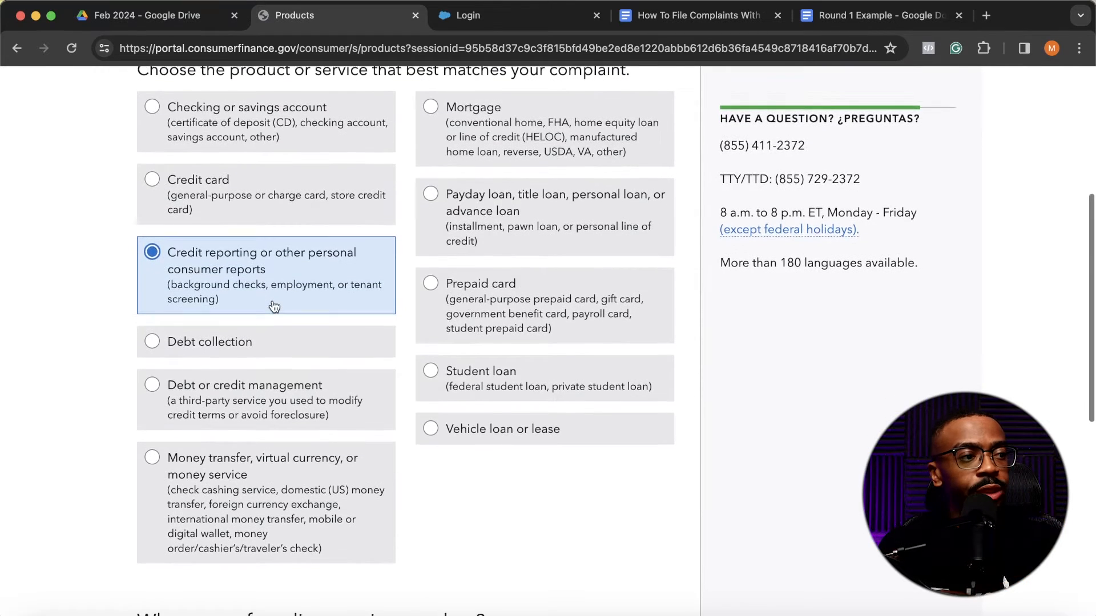
scroll(274, 307, down, 4)
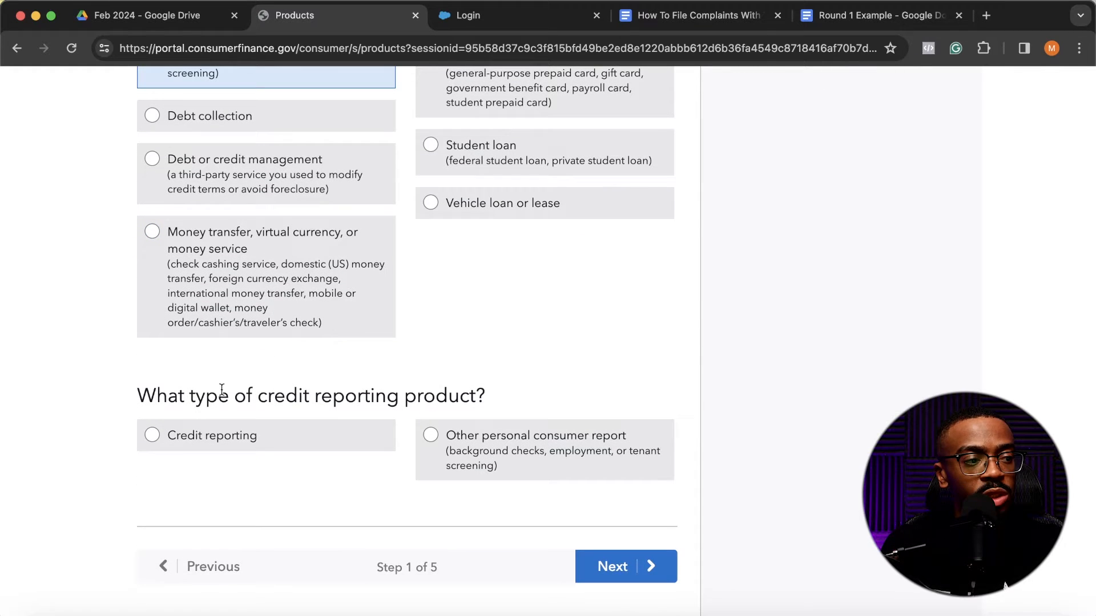
click(226, 449)
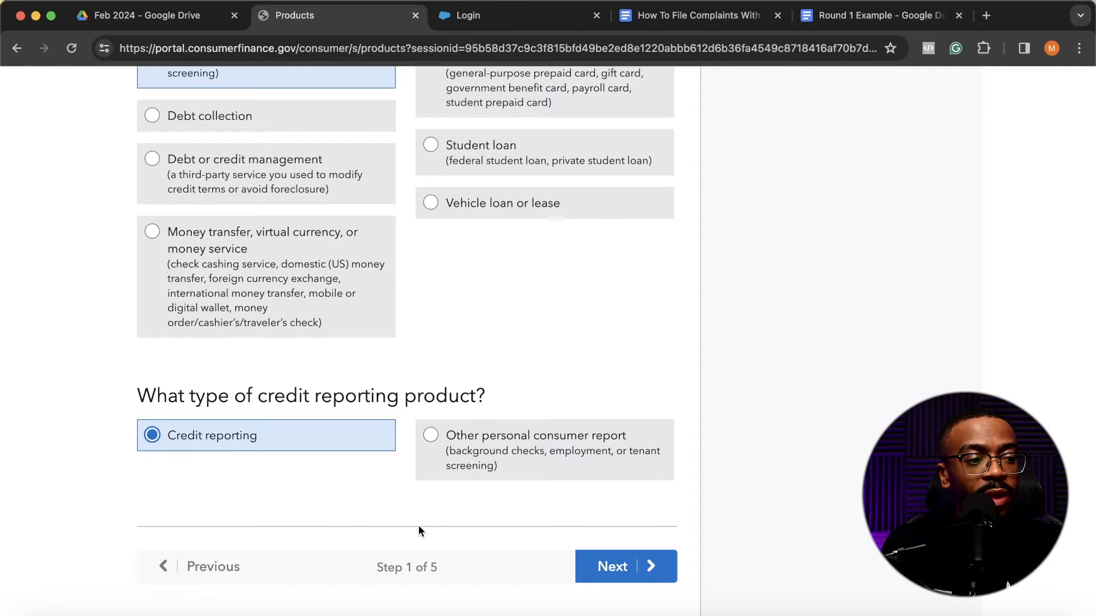
click(601, 577)
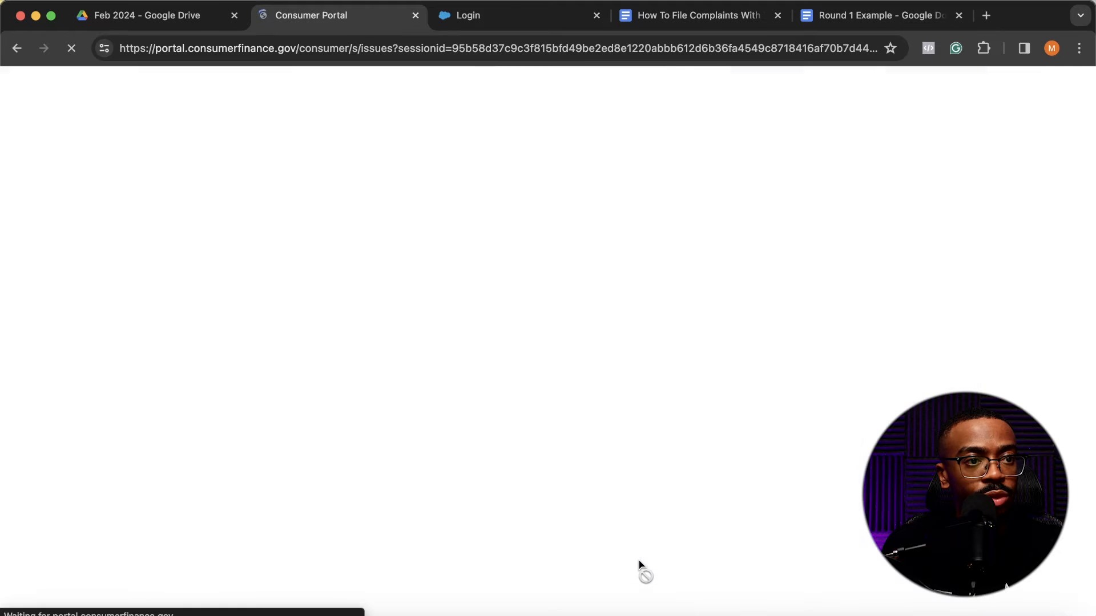
- Select "Incorrect information on your report" as the type of problem
scroll(649, 493, down, 1)
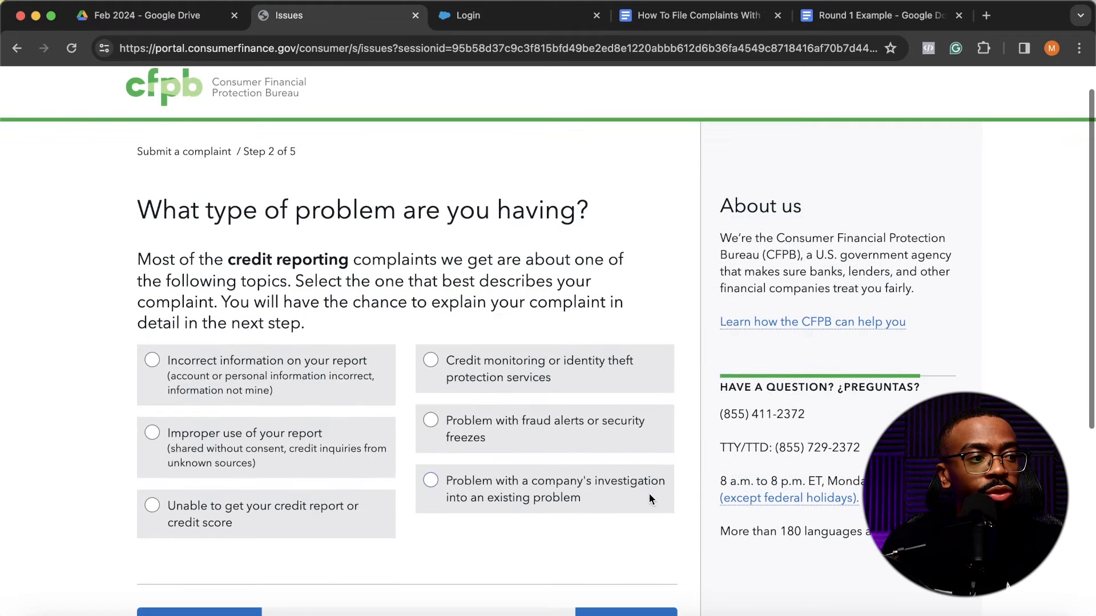
scroll(650, 500, down, 1)
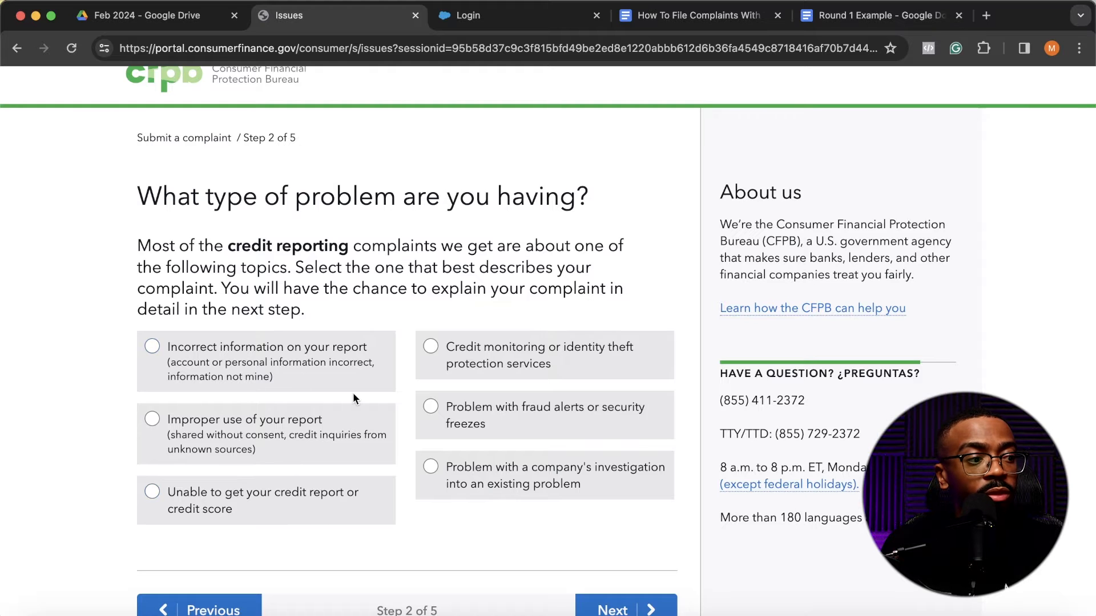
scroll(397, 408, down, 1)
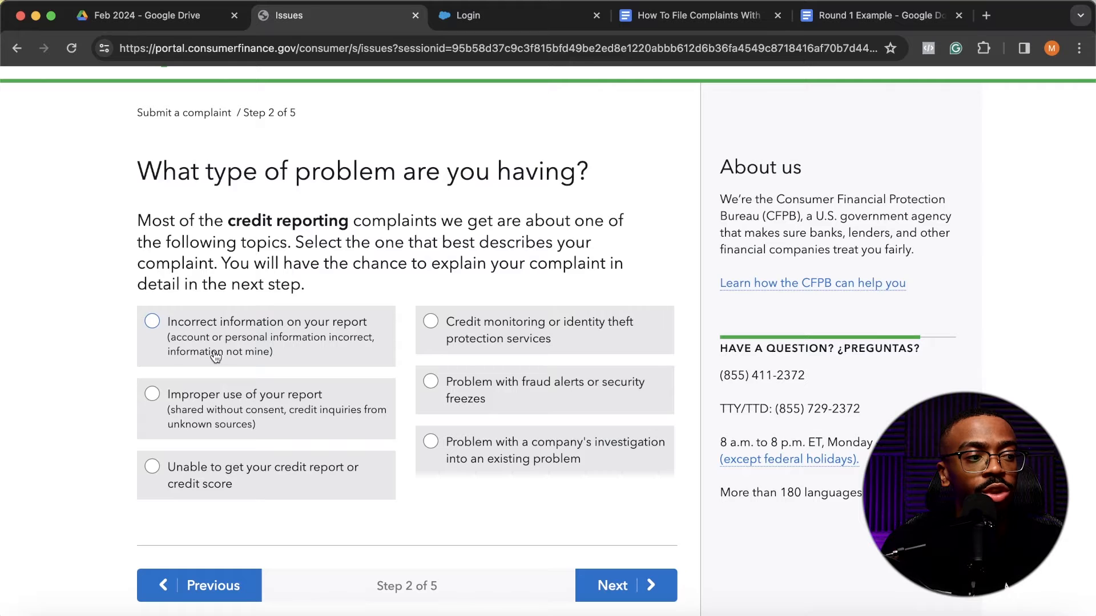
click(169, 333)
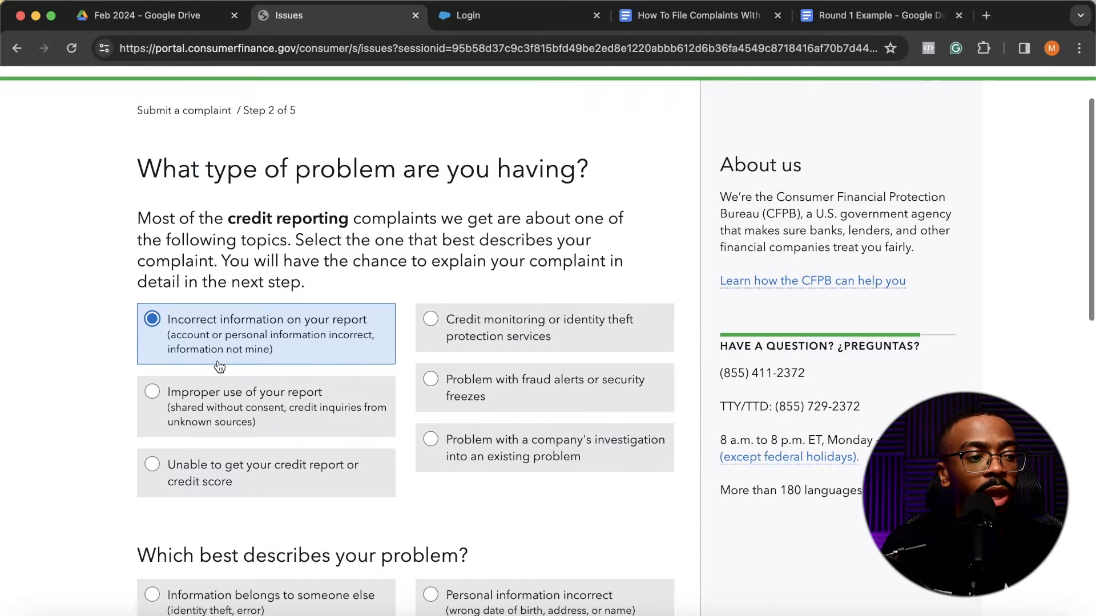
- Choose "Account status incorrect" as the option that best describes the problem
scroll(205, 319, down, 3)
scroll(206, 324, down, 4)
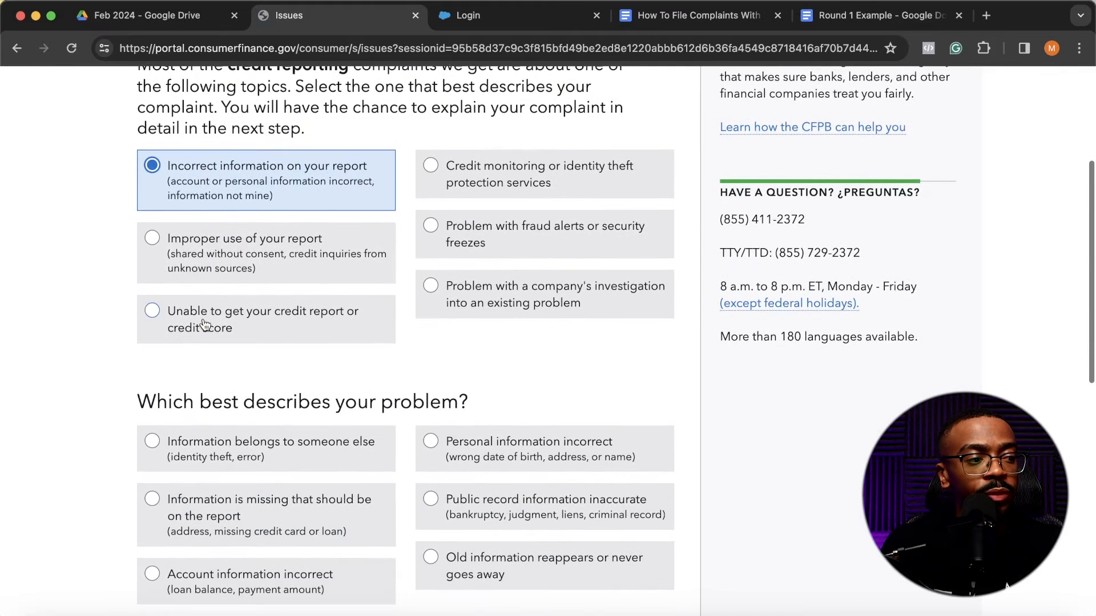
scroll(204, 323, down, 1)
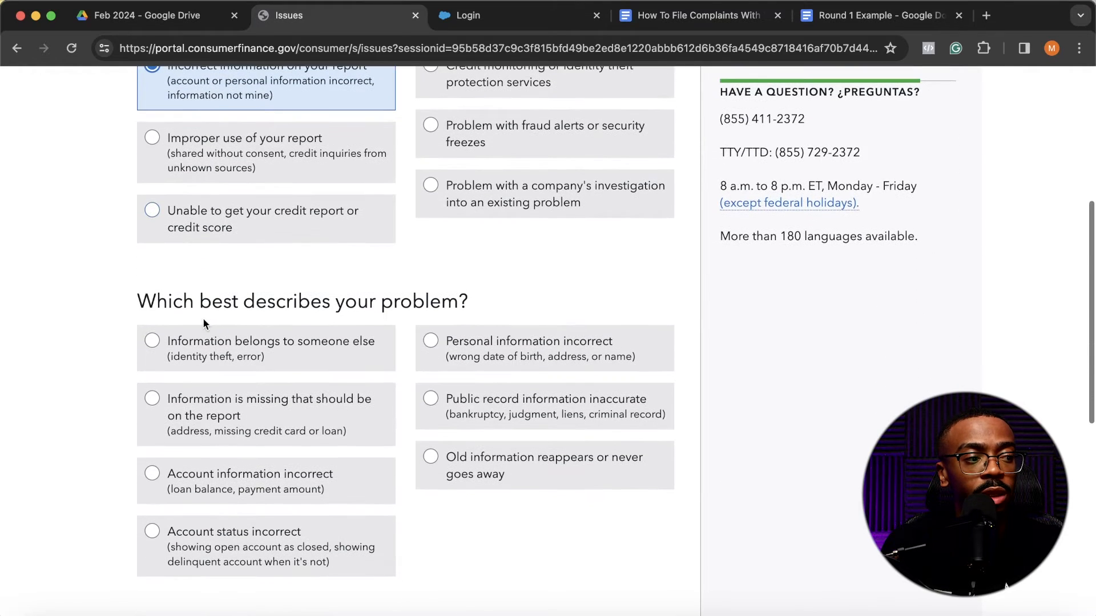
scroll(273, 364, down, 1)
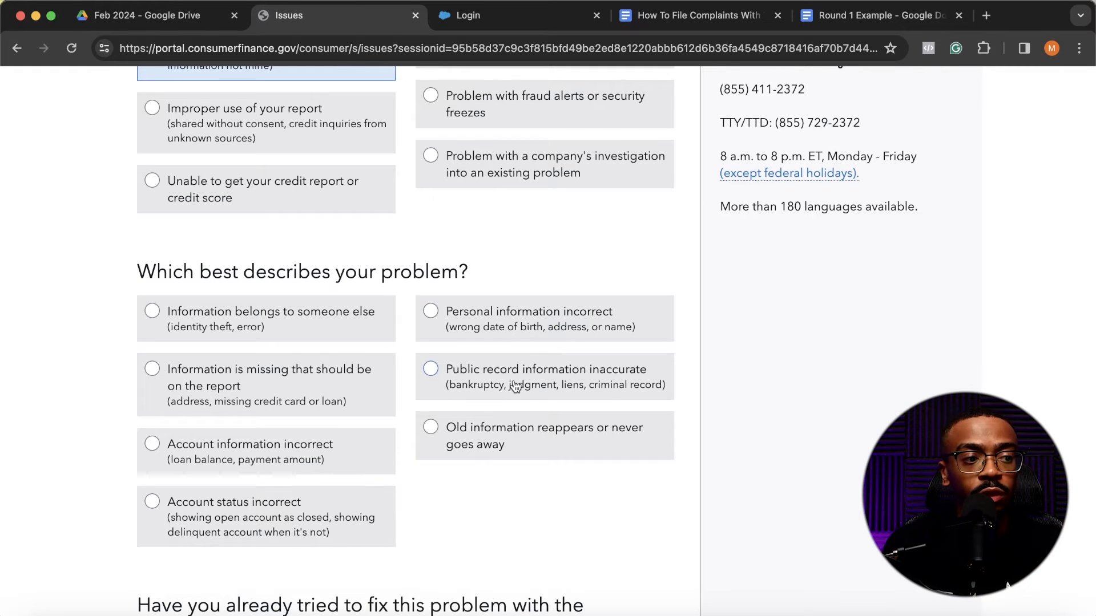
scroll(509, 385, down, 2)
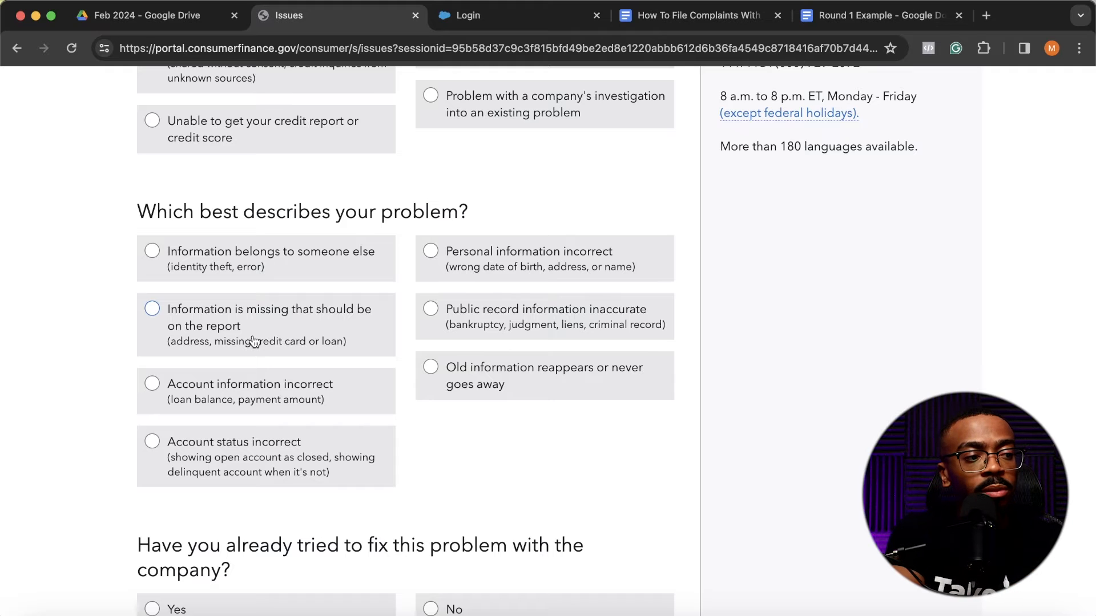
scroll(255, 341, down, 1)
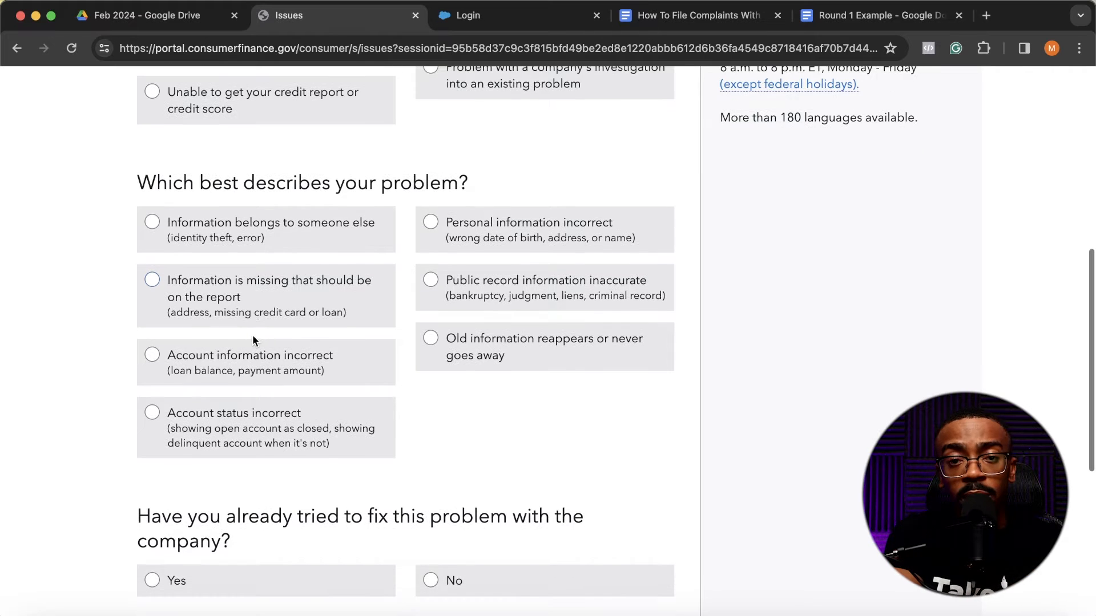
scroll(253, 341, down, 1)
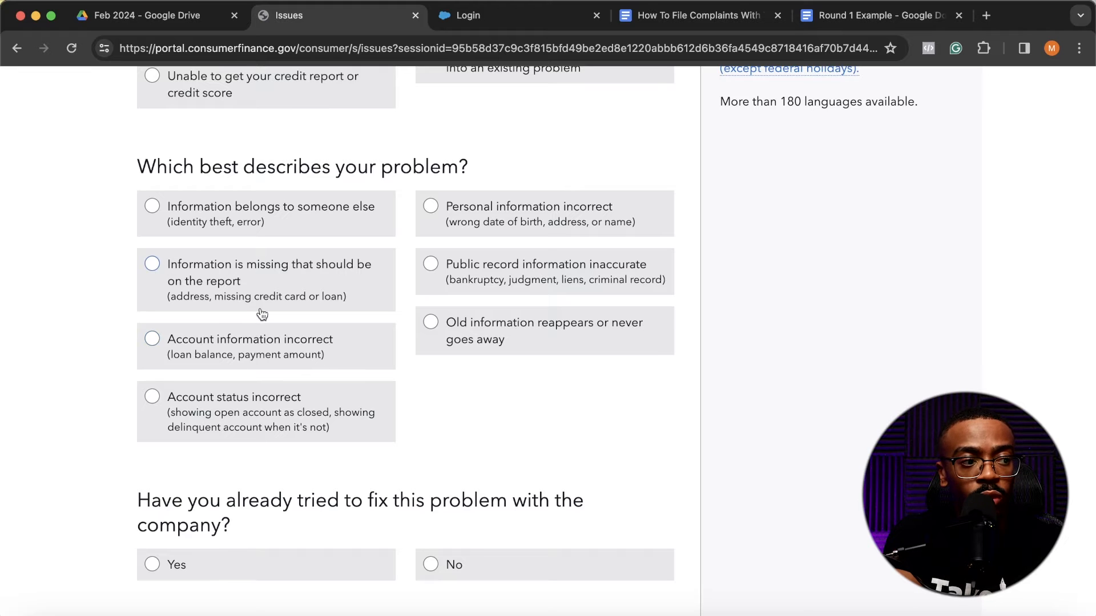
scroll(262, 315, down, 1)
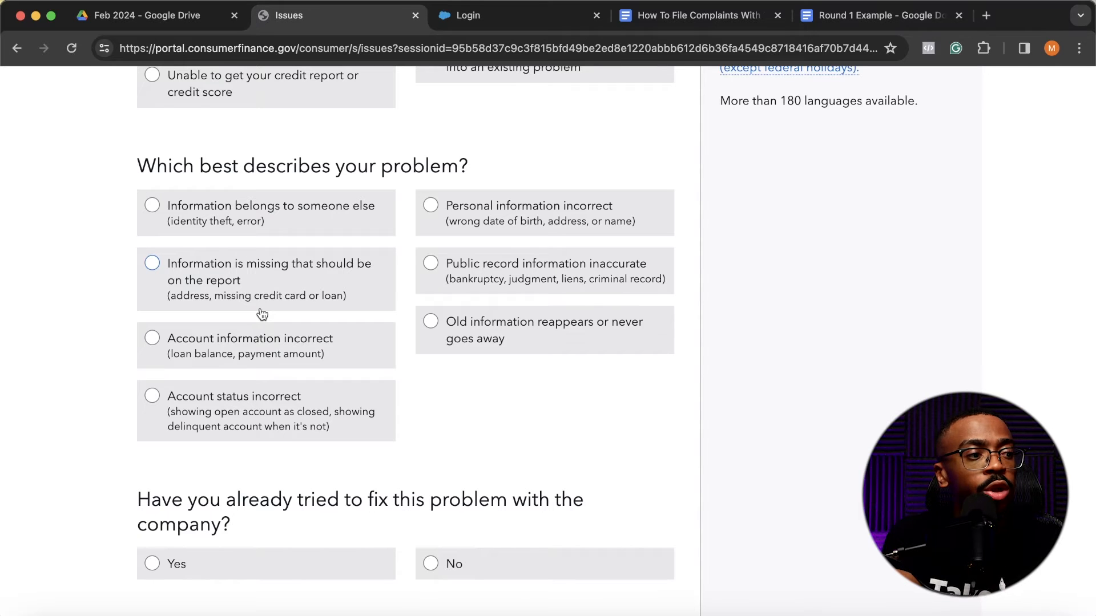
click(281, 412)
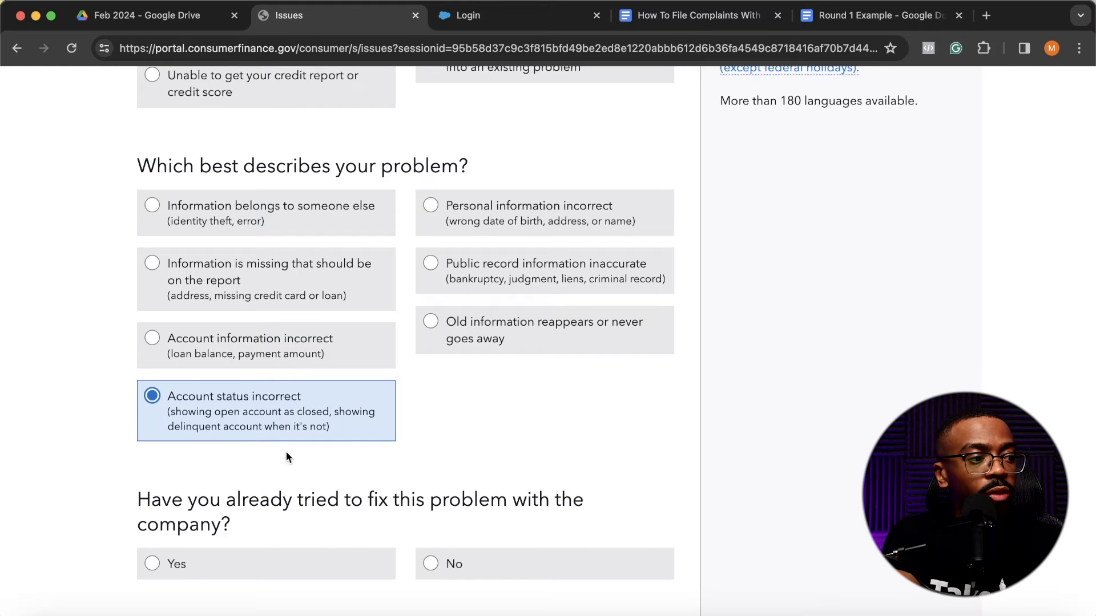
- Answer Yes to having tried to fix the problem and to requesting information, and No to the company providing it
scroll(286, 451, down, 1)
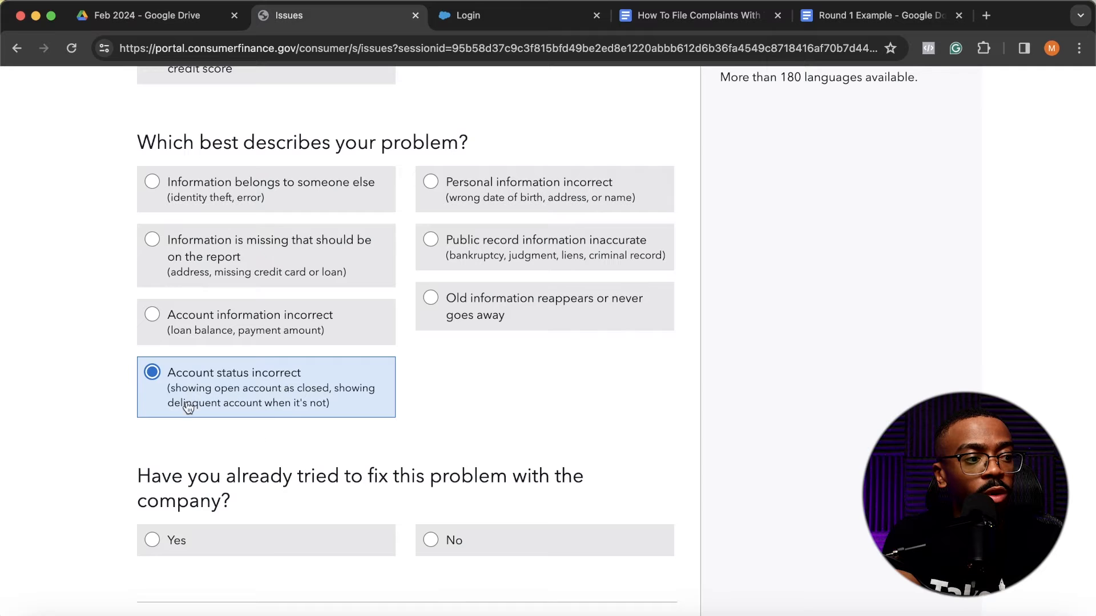
scroll(237, 409, down, 1)
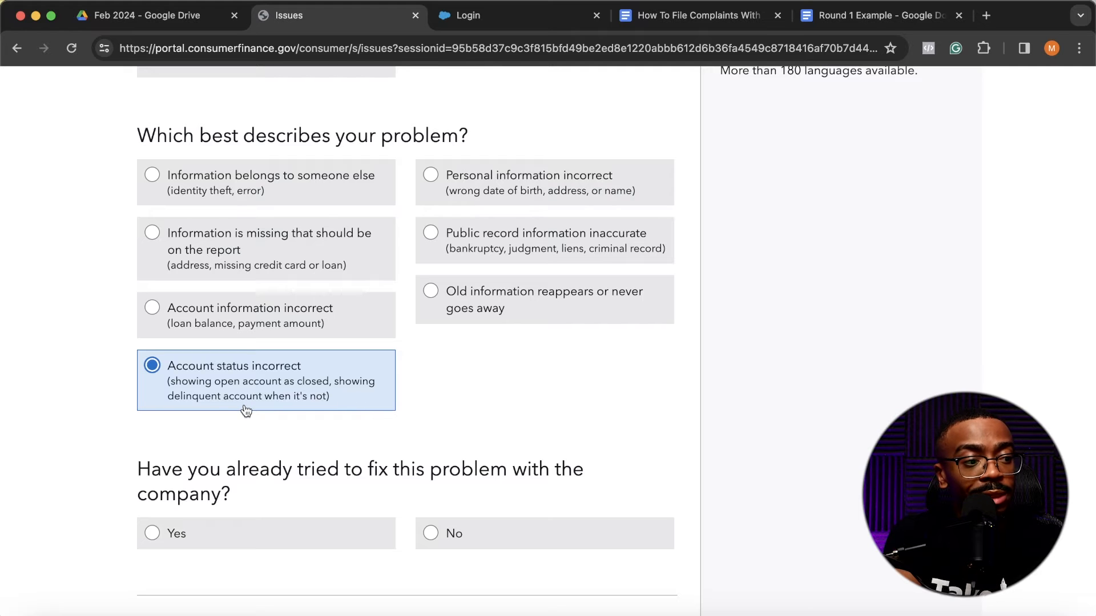
scroll(229, 397, down, 3)
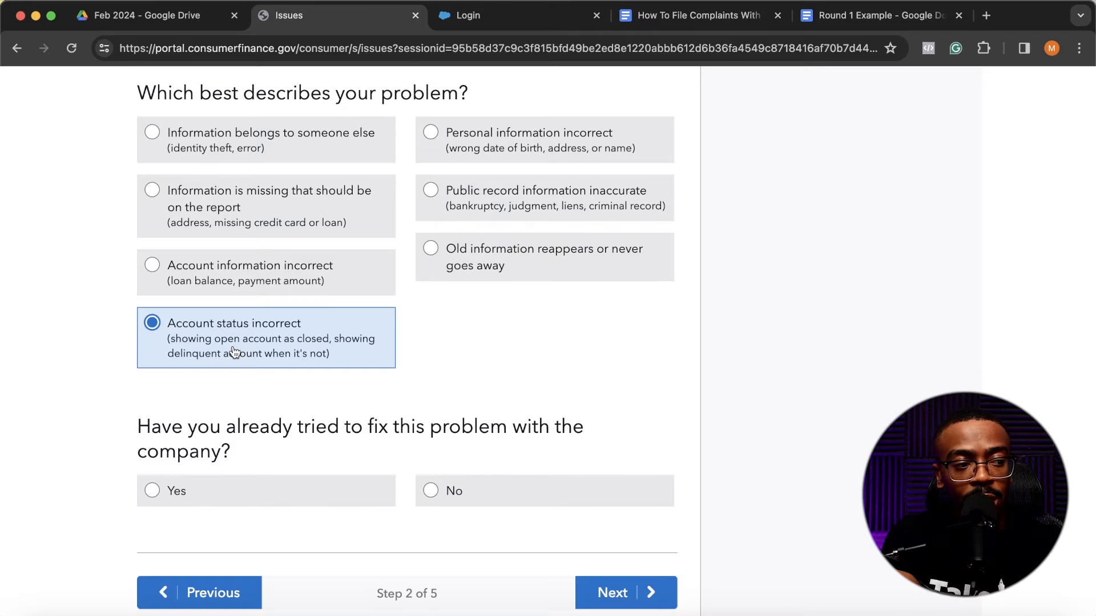
scroll(234, 352, down, 3)
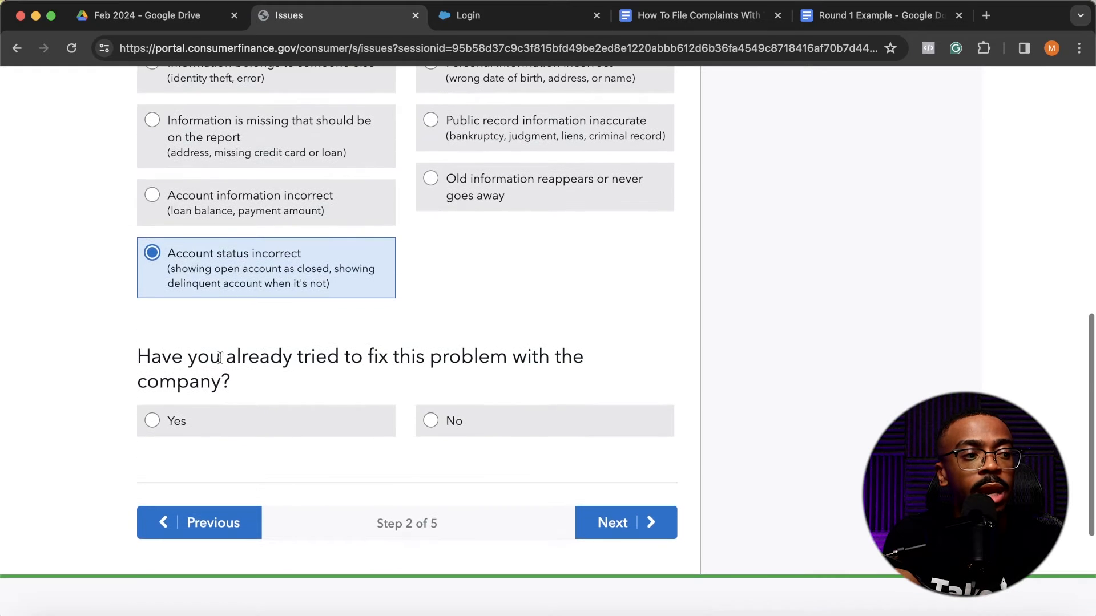
scroll(217, 360, down, 1)
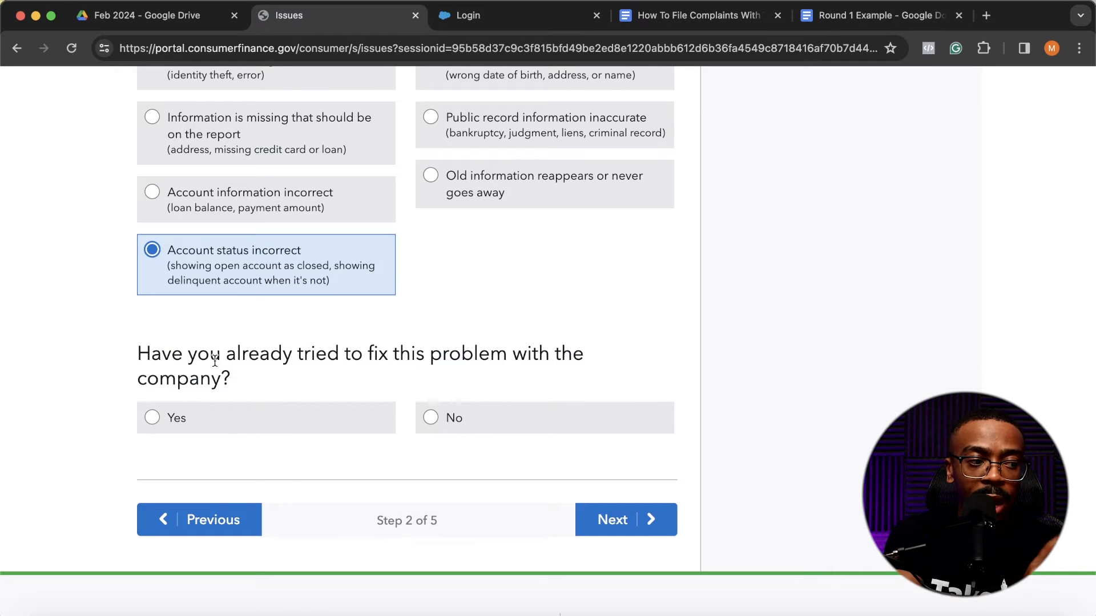
click(294, 428)
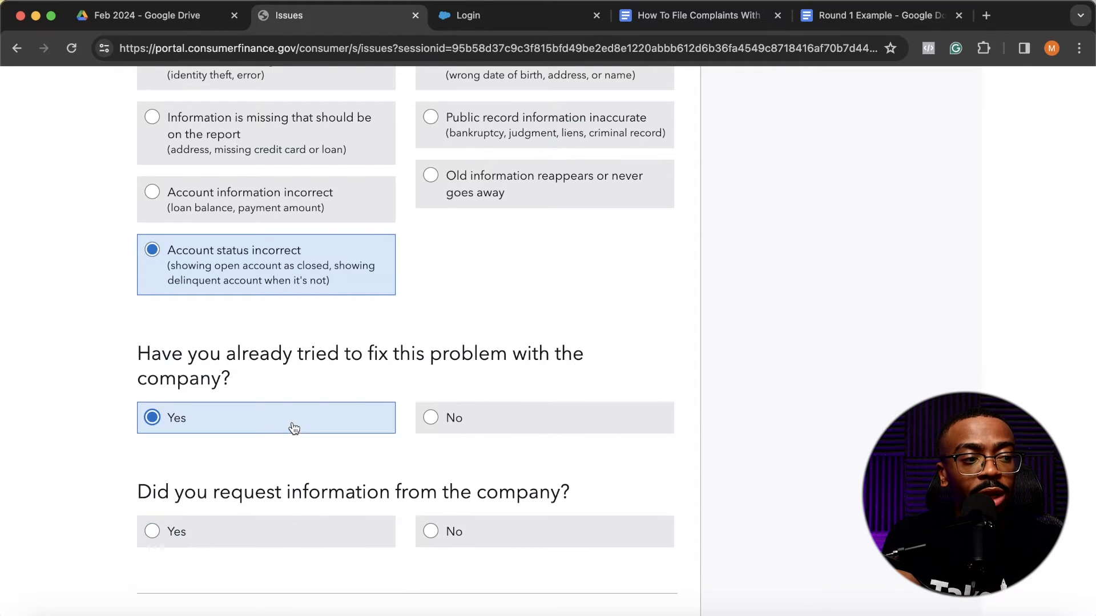
scroll(384, 408, down, 1)
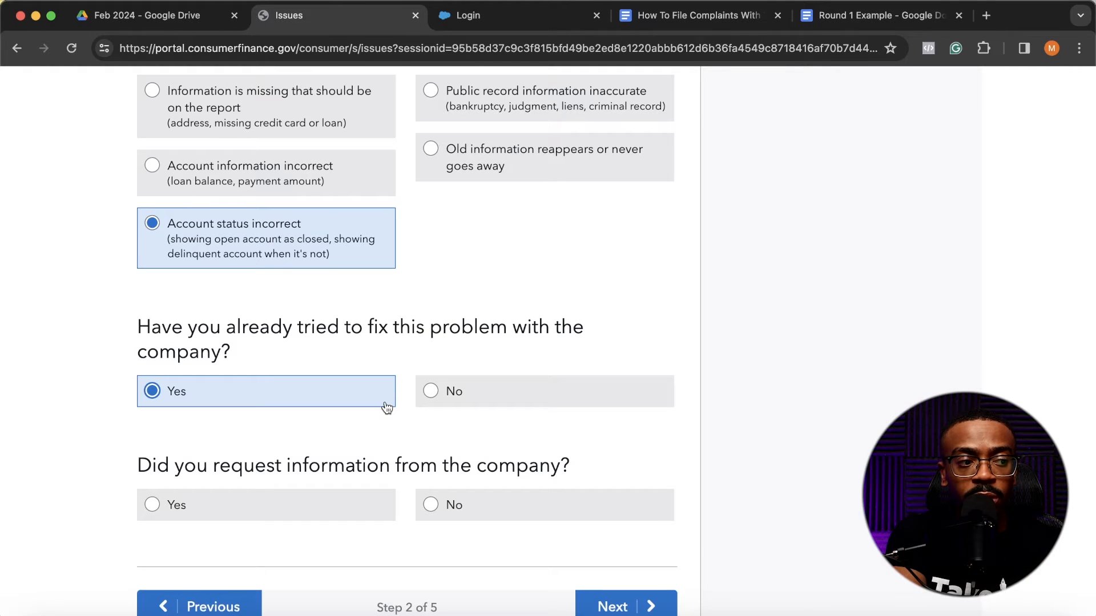
scroll(385, 408, down, 2)
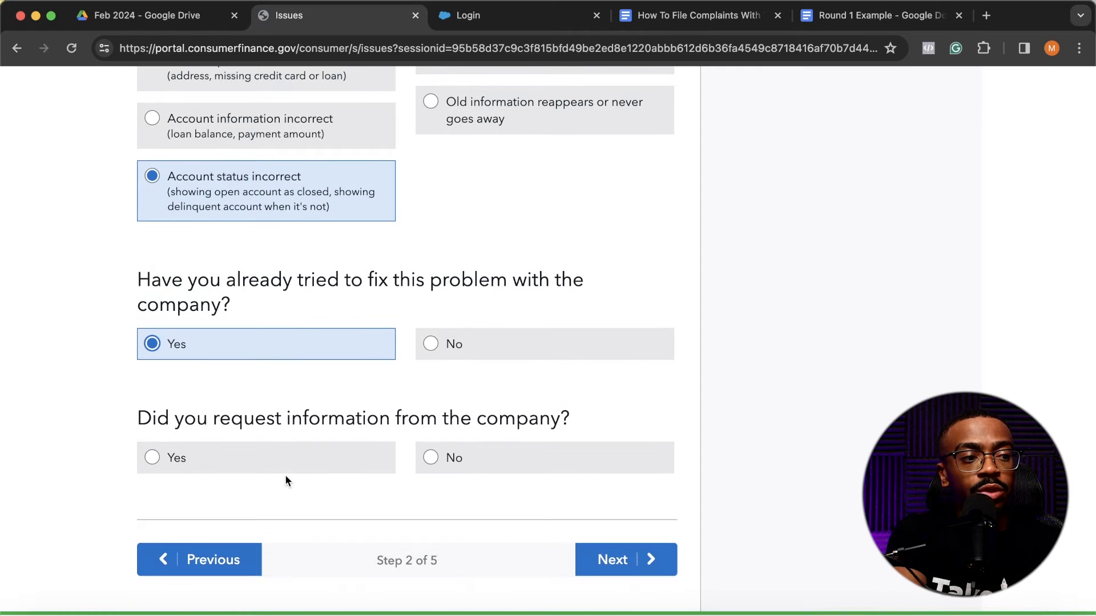
click(319, 462)
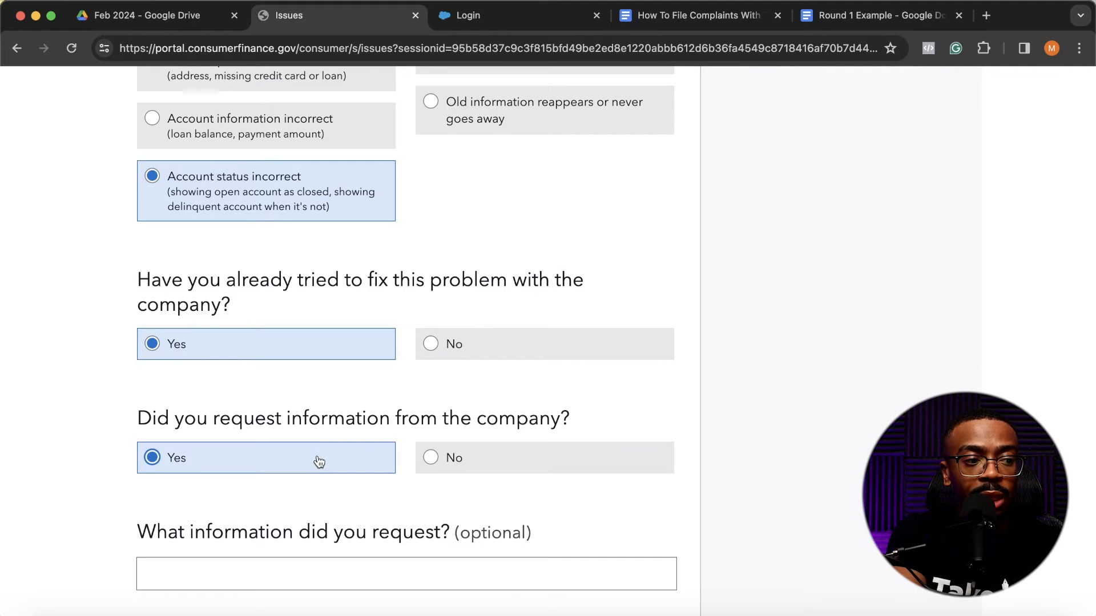
scroll(319, 461, down, 4)
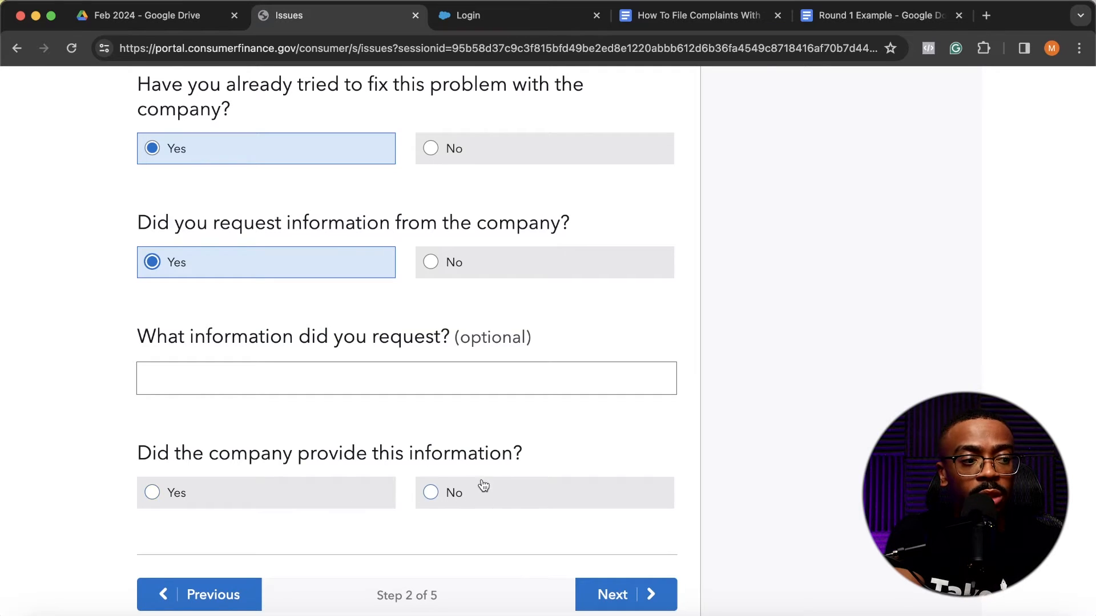
click(456, 503)
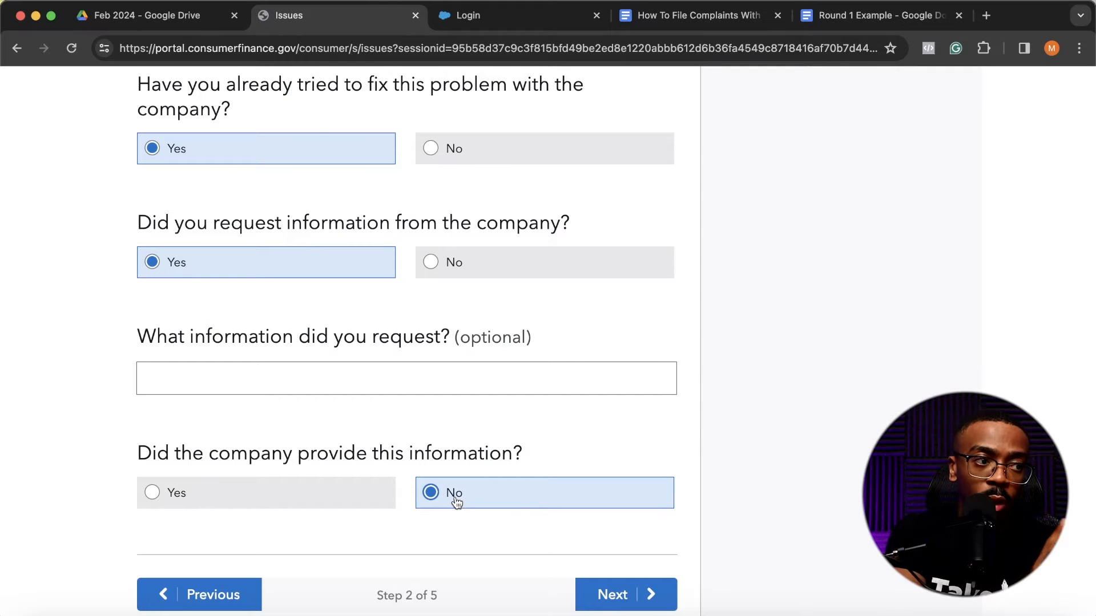
- Answer No to having already tried to fix the problem with the company, and continue to step 3 of the complaint
scroll(456, 503, up, 2)
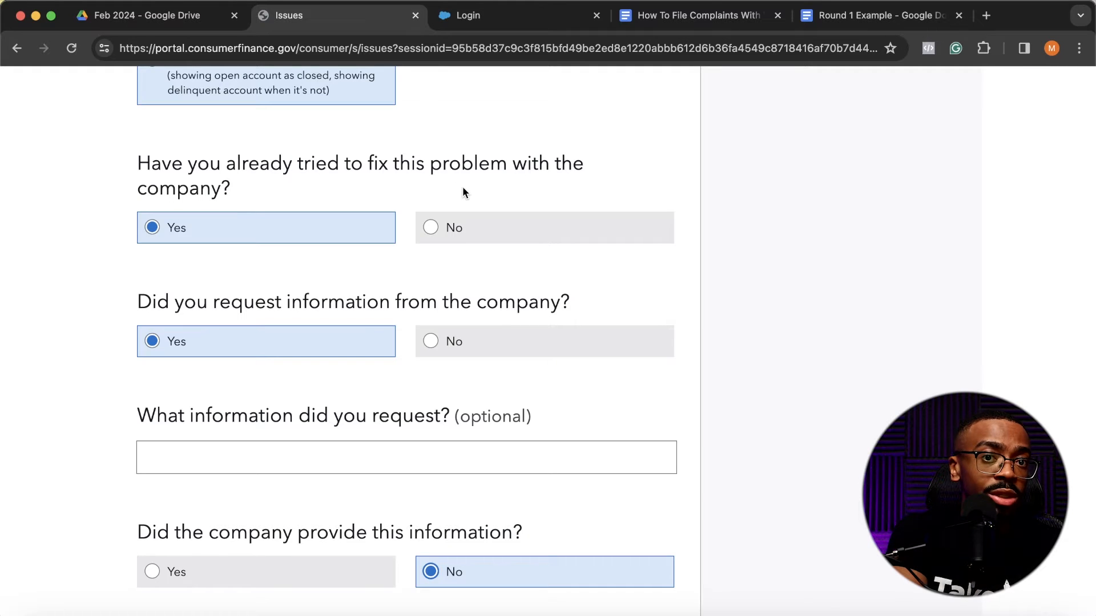
click(448, 227)
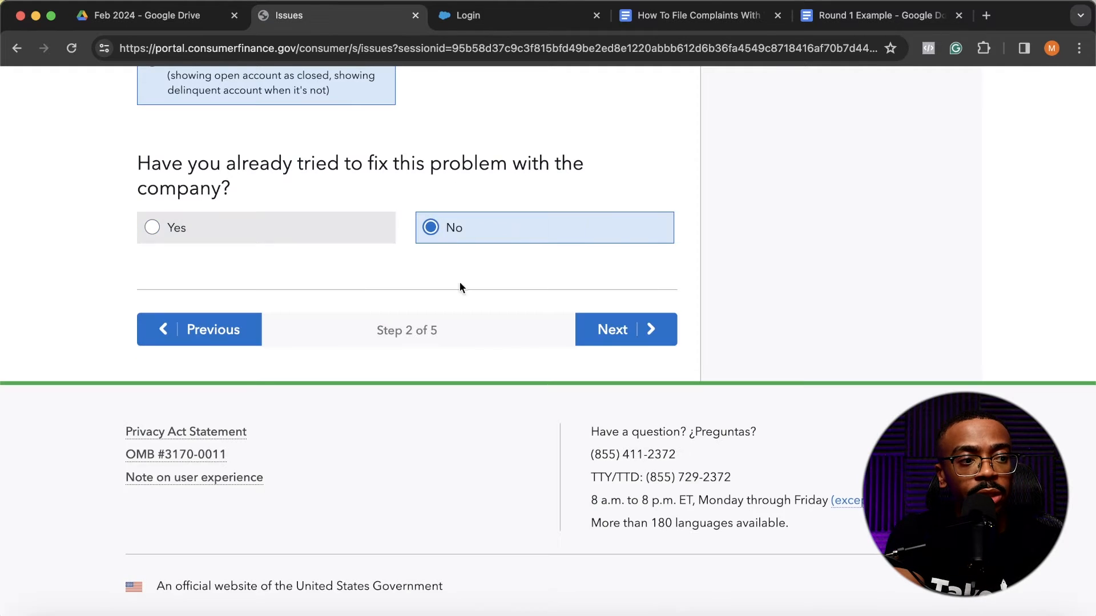
scroll(535, 379, up, 3)
click(326, 390)
click(452, 402)
click(331, 399)
click(460, 399)
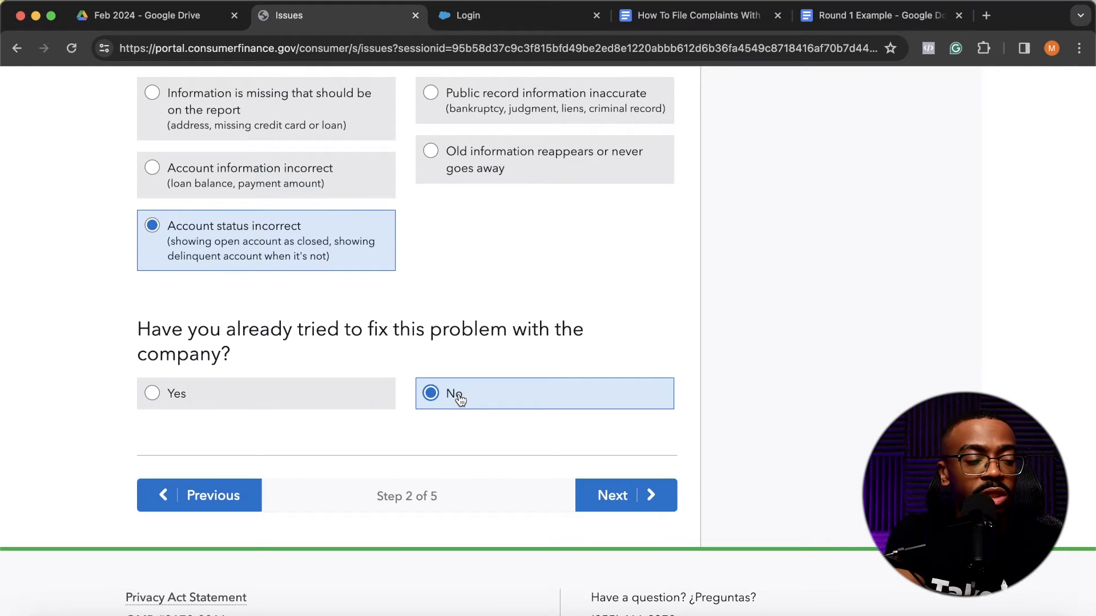
click(640, 501)
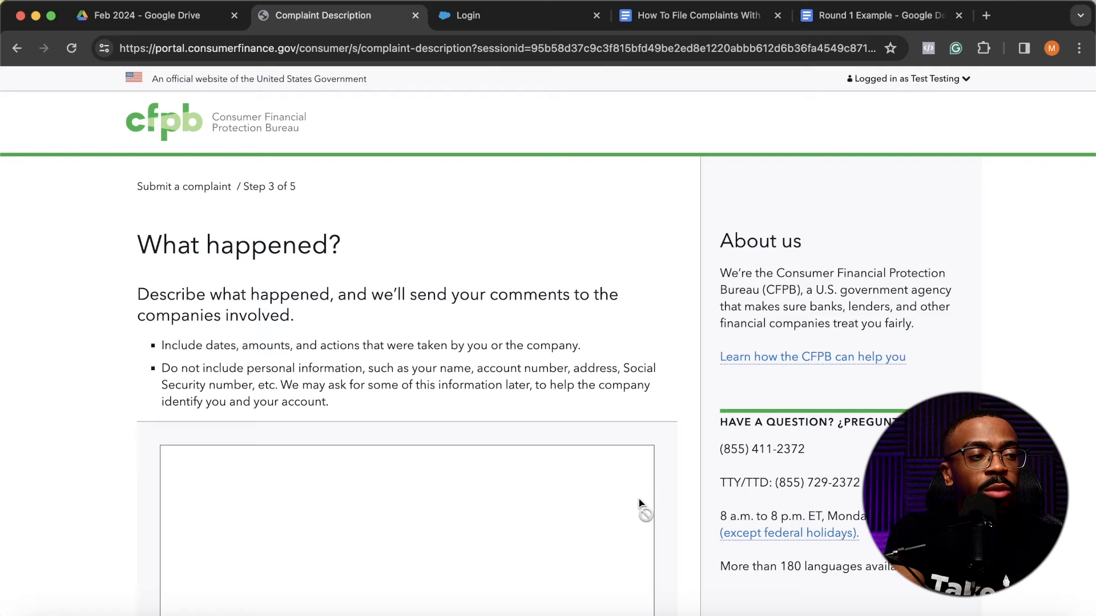
- Place the Round 1 Example document beside the complaint and copy its text from "Recently, I did an investigation" through "Please remove the following items"
scroll(639, 499, down, 3)
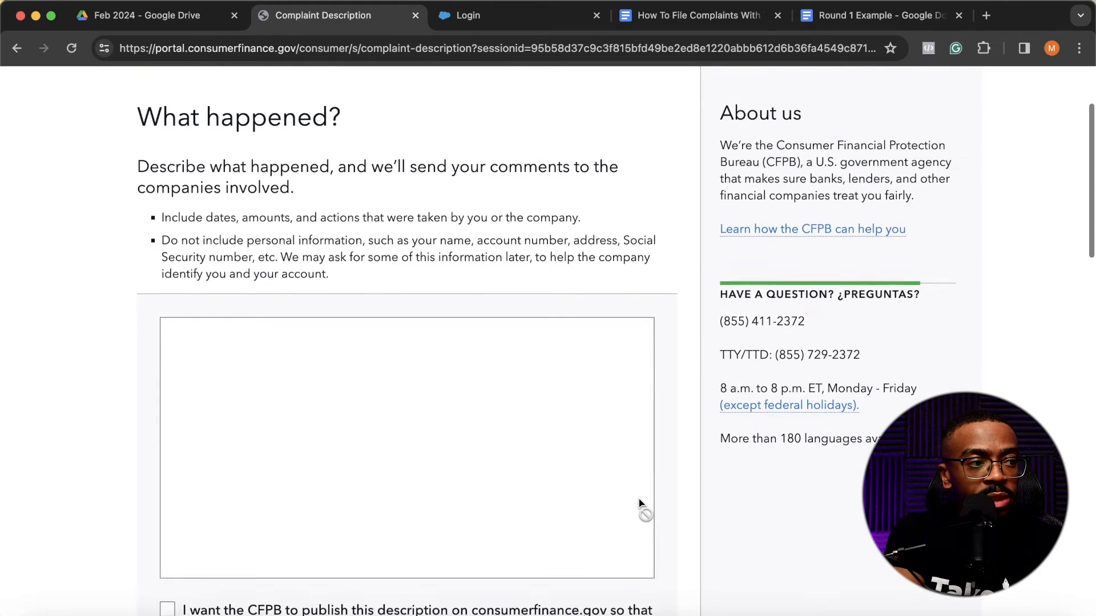
scroll(638, 499, up, 1)
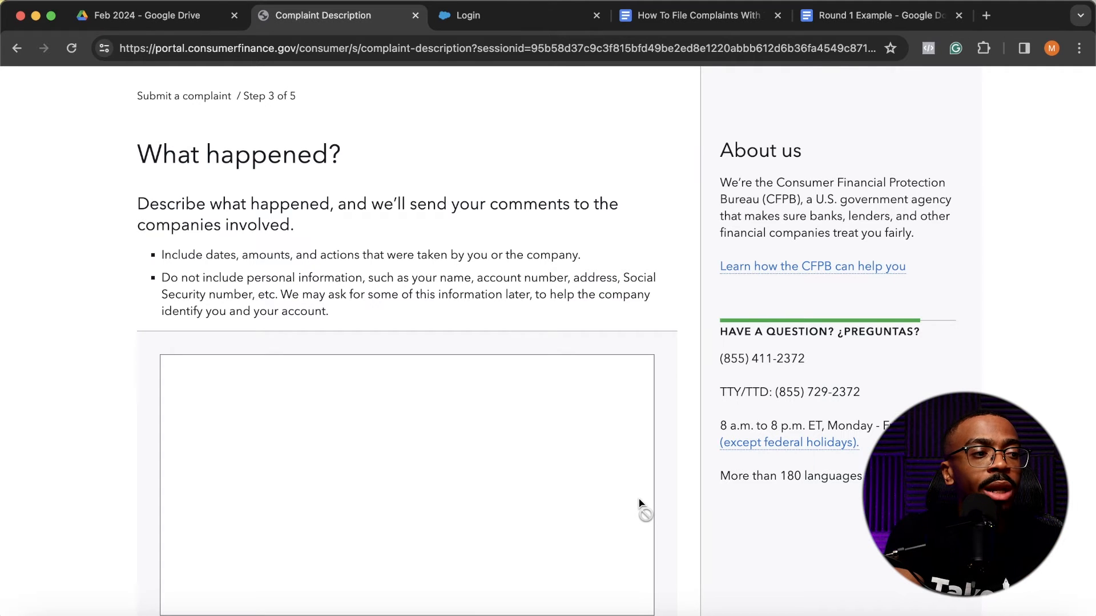
scroll(638, 499, down, 3)
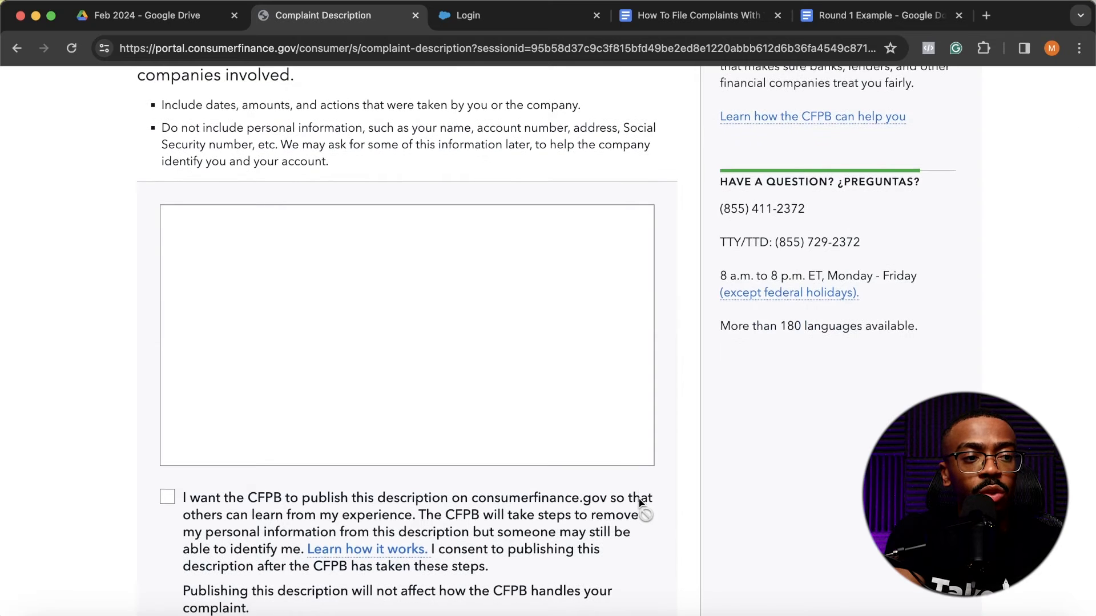
scroll(639, 499, up, 3)
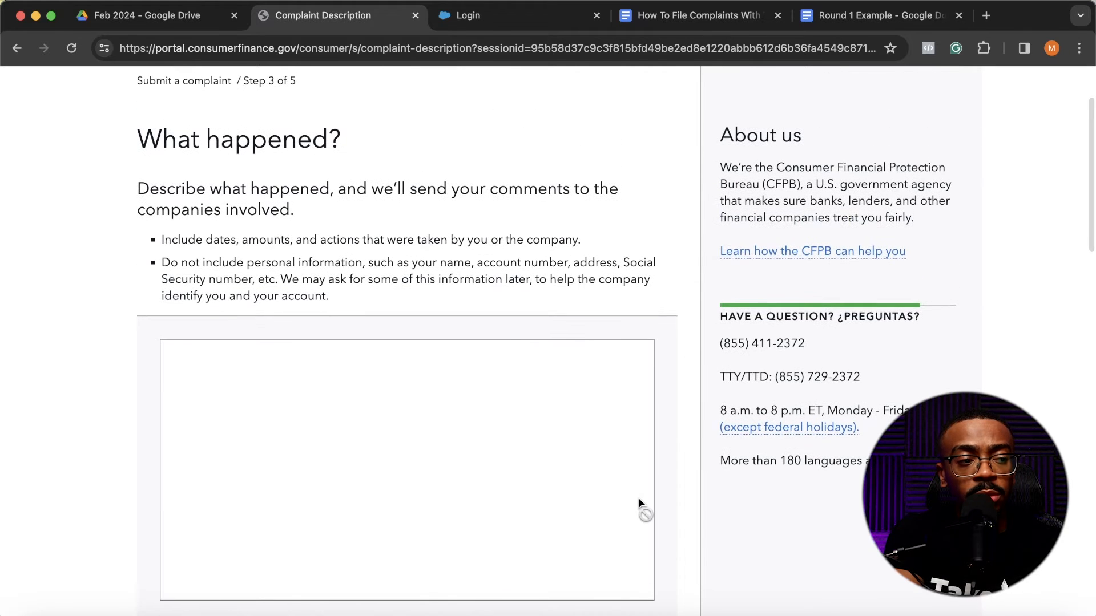
scroll(639, 498, down, 1)
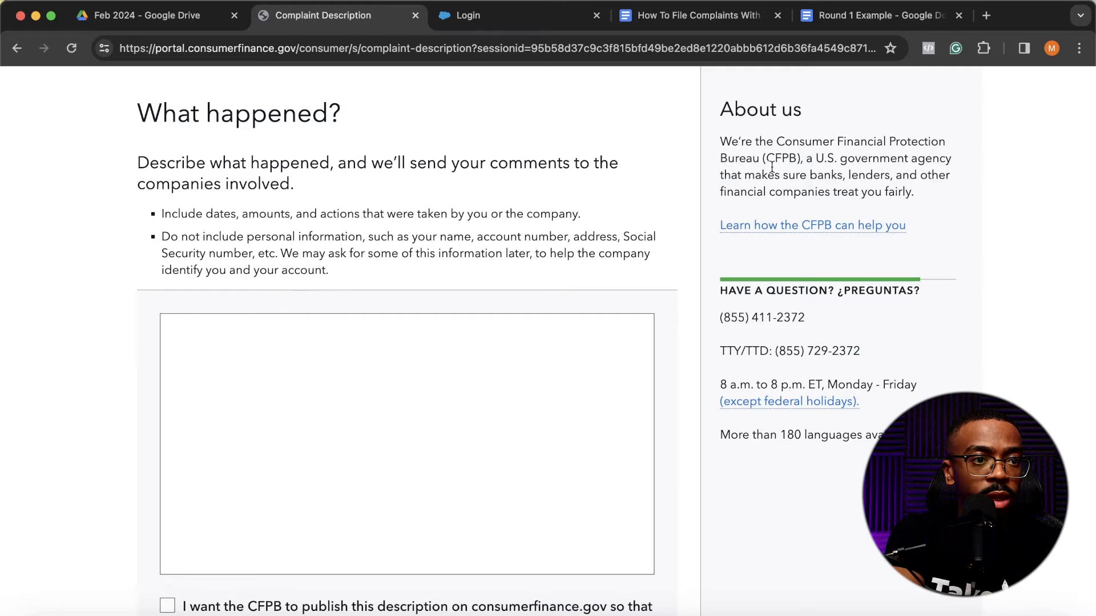
drag(856, 15, 532, 24)
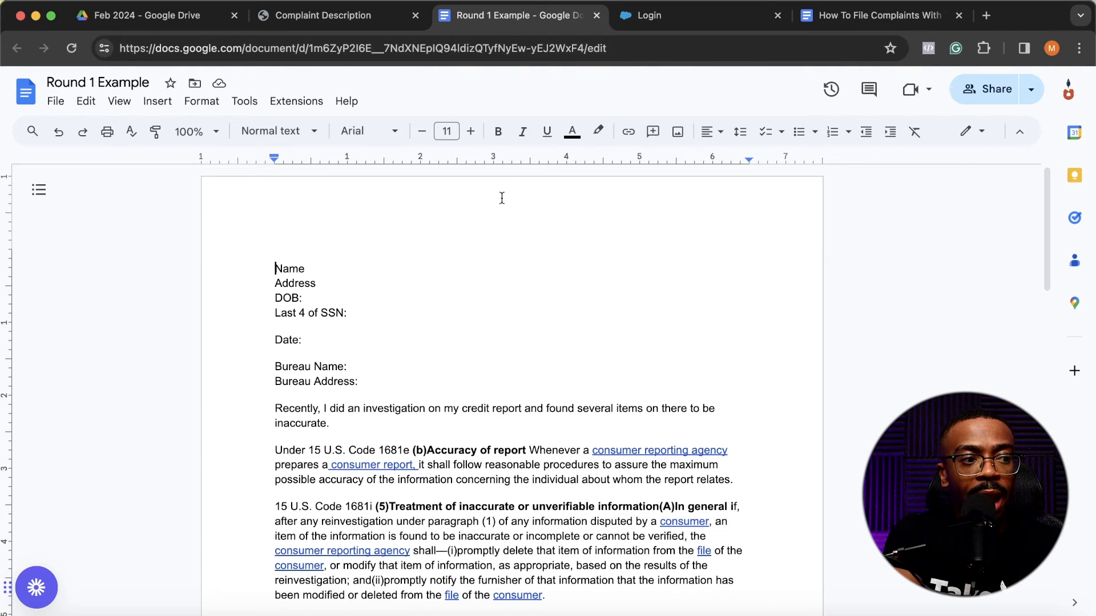
scroll(488, 394, down, 3)
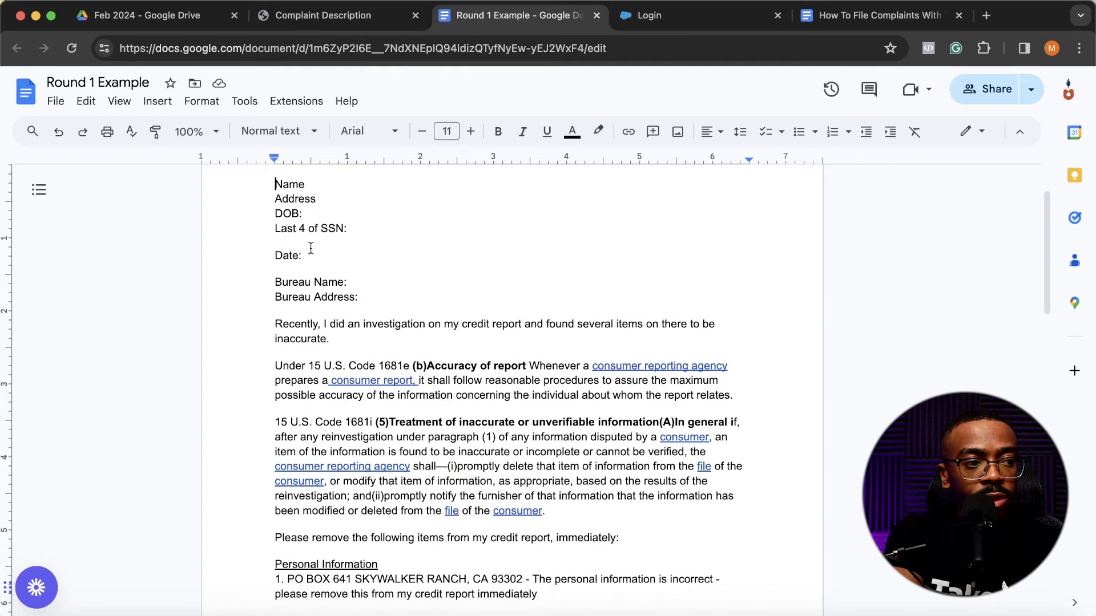
drag(275, 324, 721, 369)
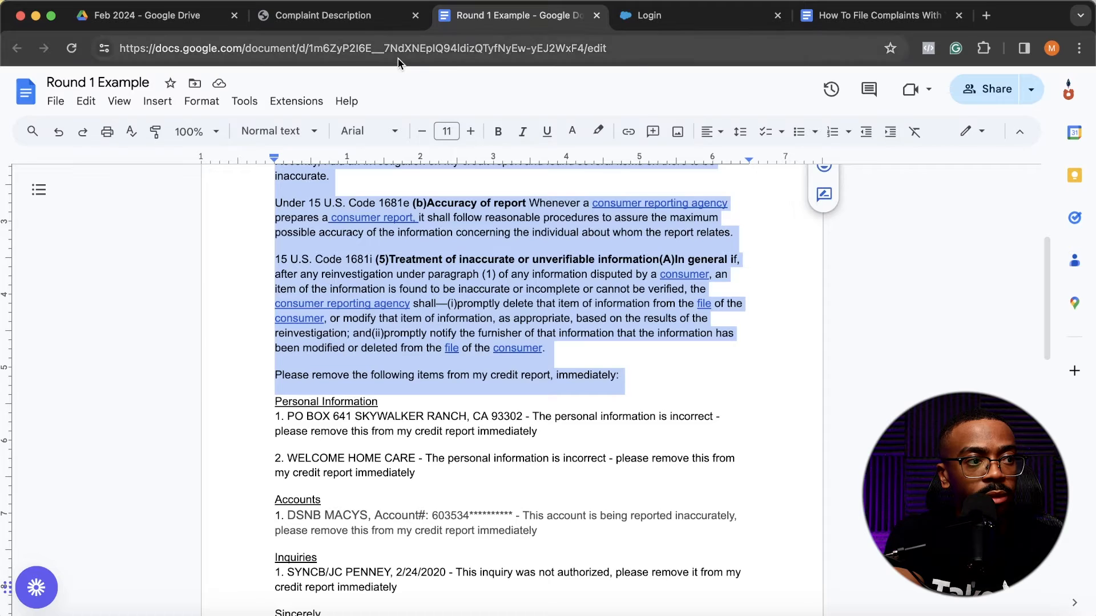
- Paste the copied letter paragraphs into the complaint's "What happened?" description and add a new line after them
click(323, 16)
click(256, 328)
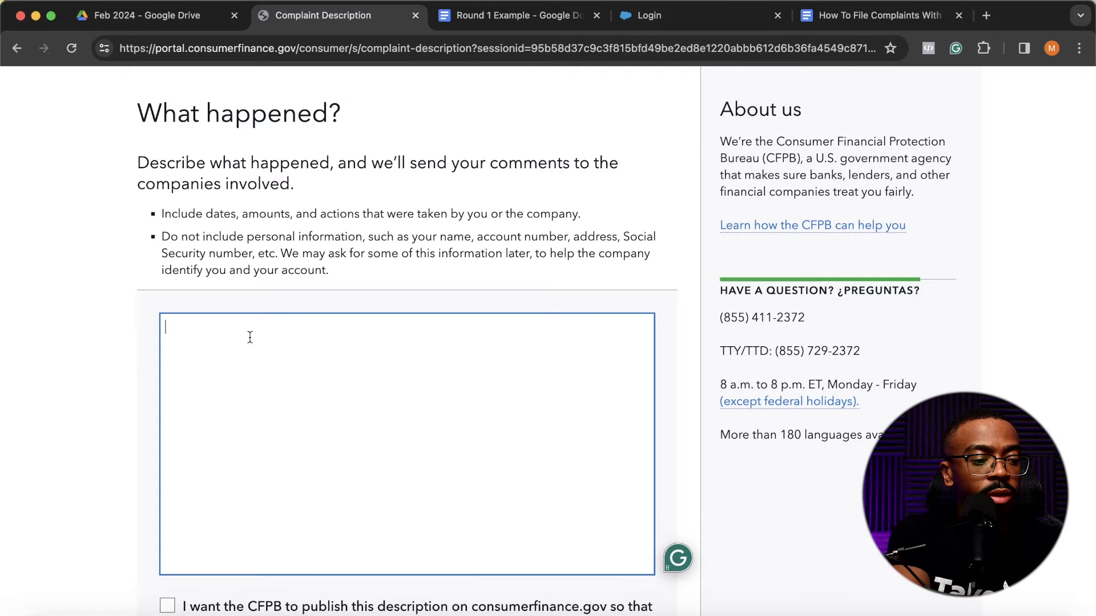
text(Recently, I did an investigation on my credit report and found several items on there to be inaccurate. Under 15 U.S. Code 1681e (b)Accuracy of report Whenever a consumer reporting agency prepares a consumer report, it shall follow reasonable procedures to assure the maximum possible accuracy of the information concerning the individual about whom the report relates. 15 U.S. Code 1681i (5)Treatment of inaccurate or unverifiable information(A)In general if, after any reinvestigation under paragraph (1) of any information disputed by a consumer, an item of the information is found to be inaccurate or incomplete or cannot be verified, the consumer reporting agency shall—(i)promptly delete that item of information from the file of the consumer, or modify that item of information, as appropriate, based on the results of the reinvestigation; and(ii)promptly notify the furnisher of that information that the information has been modified or deleted from the file of the consumer. Please remove the following items from my credit report, immediately:)
key(Return)
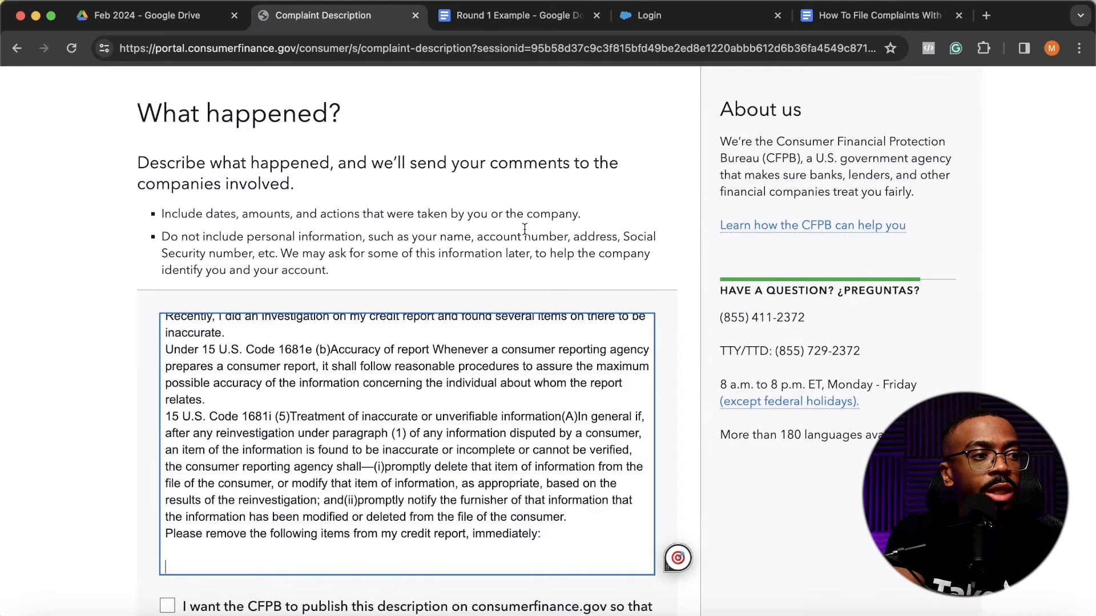
- Highlight the instruction about not including personal information above the complaint description
scroll(524, 230, down, 1)
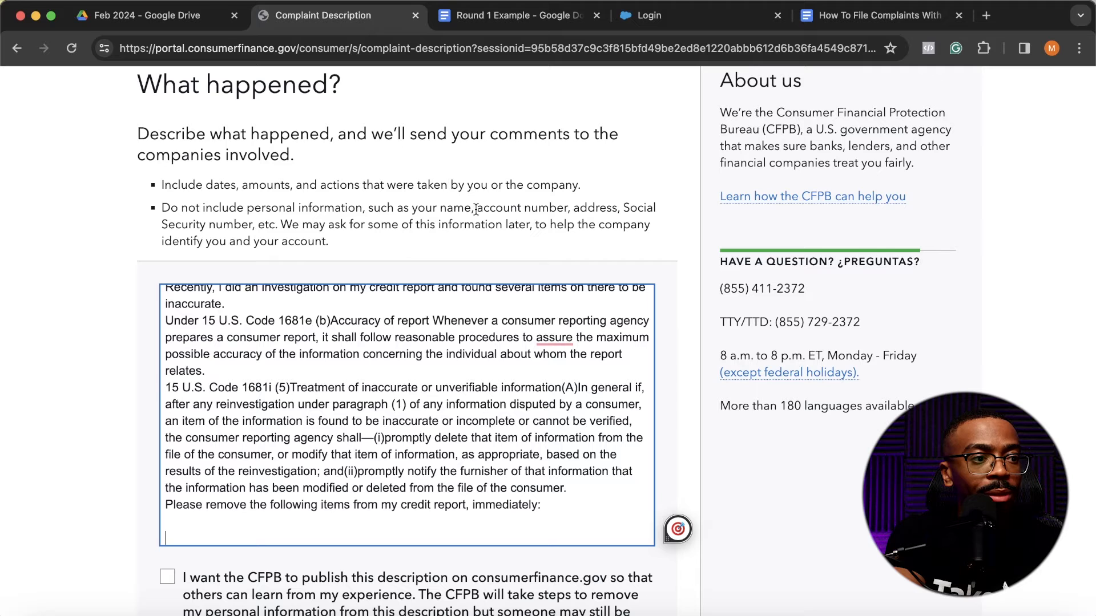
drag(162, 209, 586, 220)
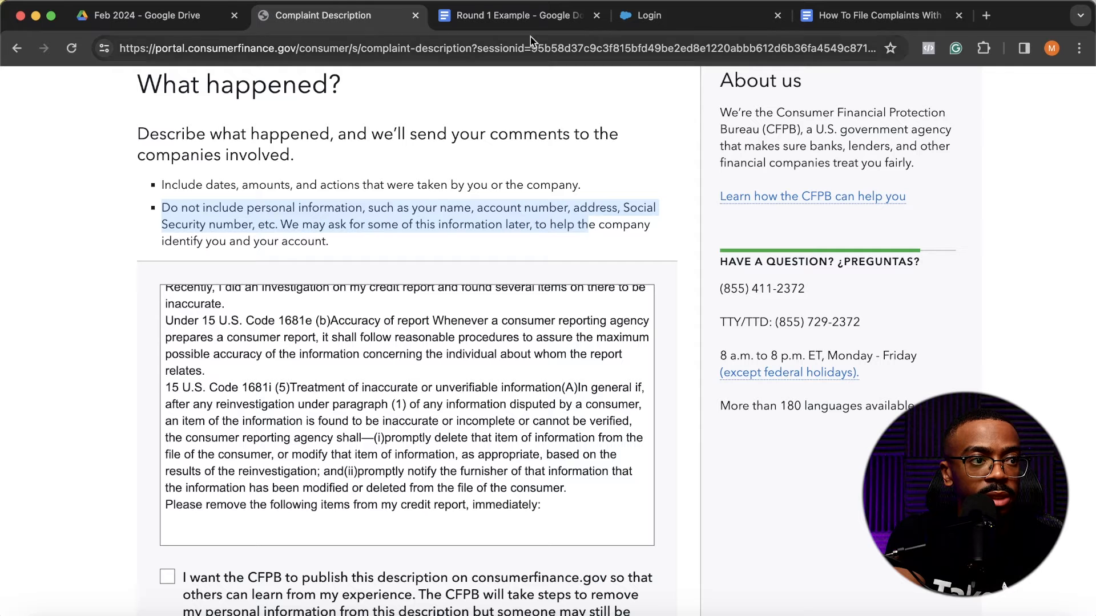
- Copy the account name DSNB MACYS from the Accounts section of the Round 1 Example document
scroll(557, 288, up, 1)
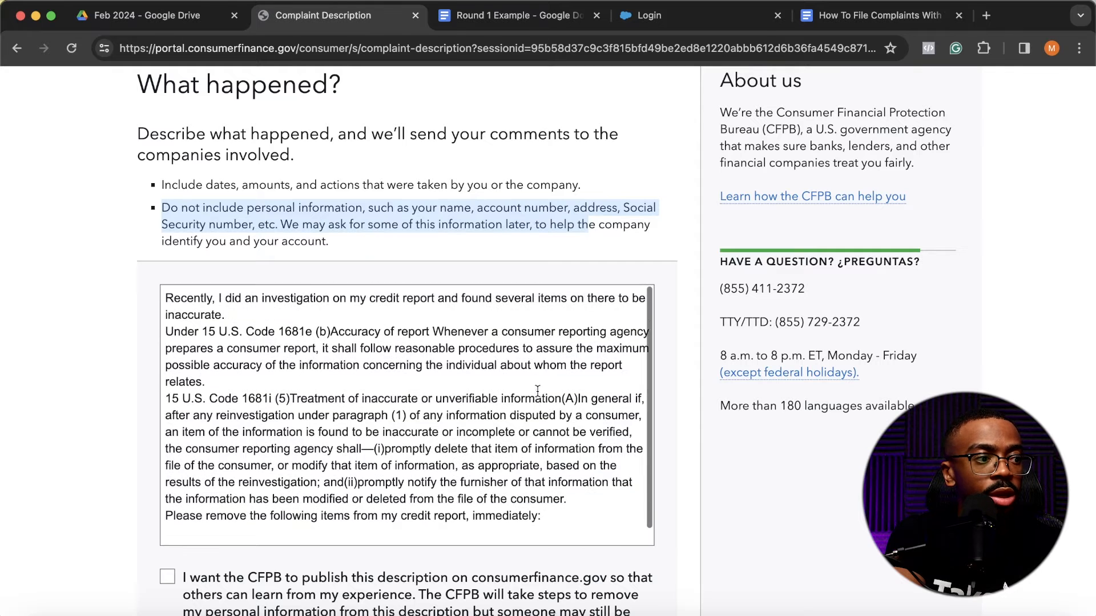
click(512, 15)
scroll(535, 293, down, 6)
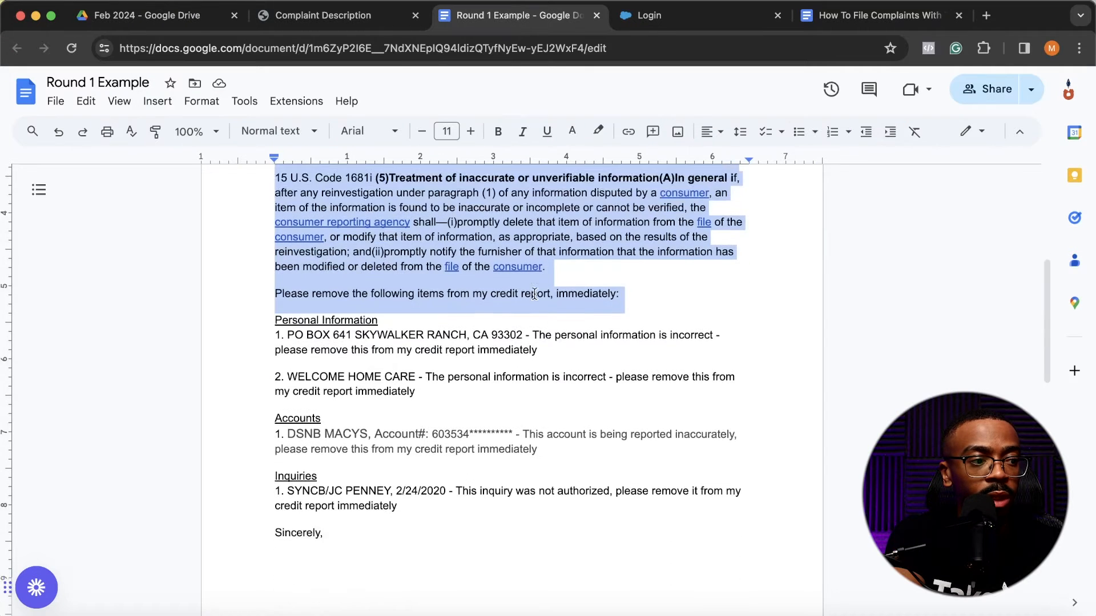
scroll(534, 294, up, 4)
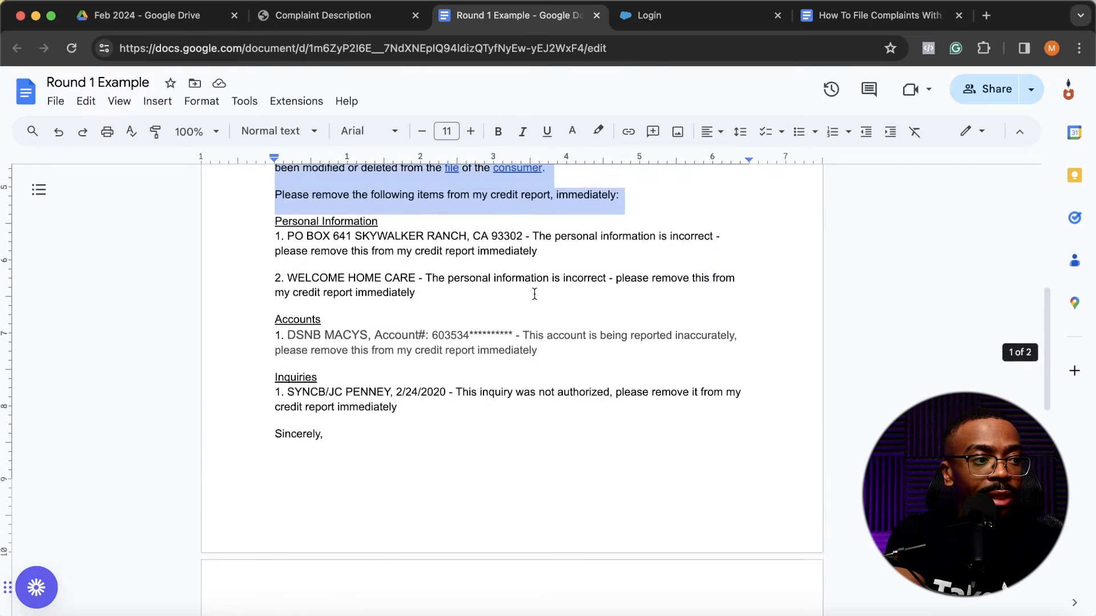
drag(285, 397, 362, 397)
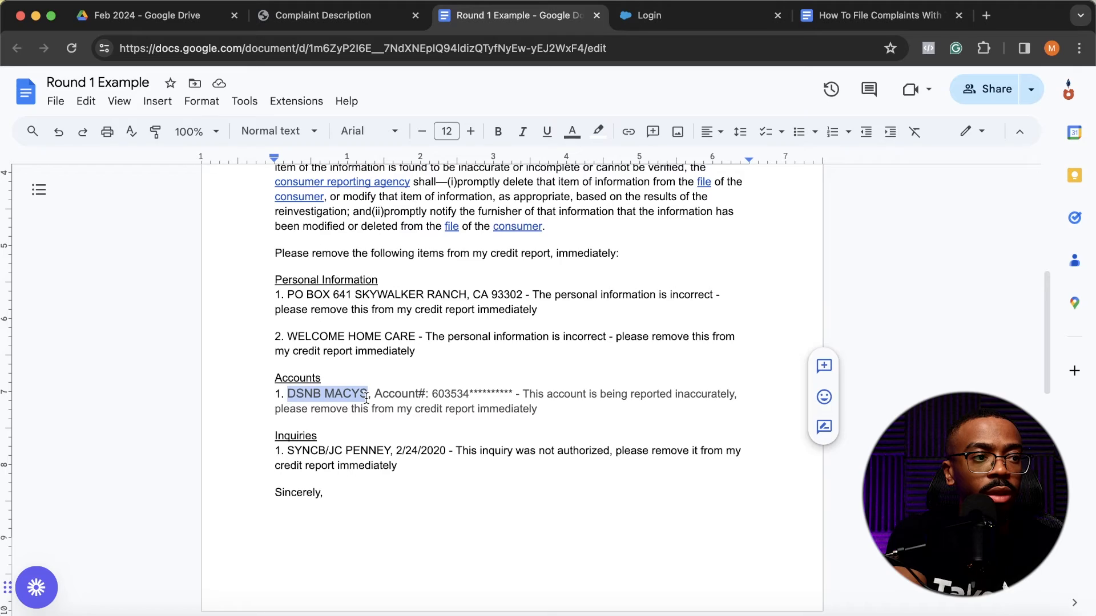
scroll(347, 390, up, 2)
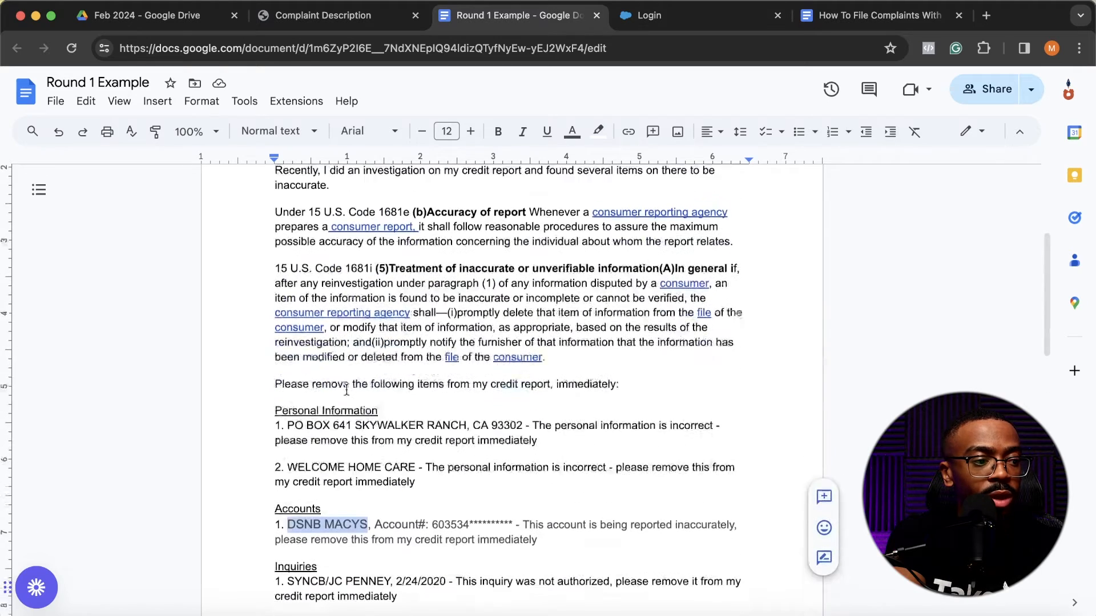
scroll(341, 536, down, 2)
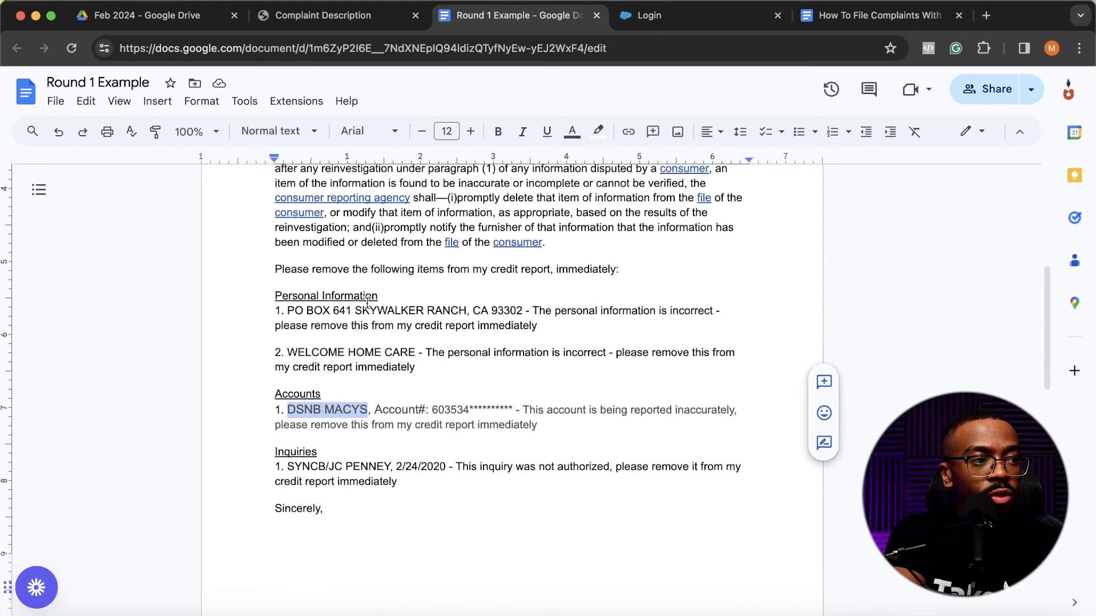
- Paste DSNB MACYS into the complaint description, on the line below "Please remove the following items from my credit report, immediately:"
click(333, 22)
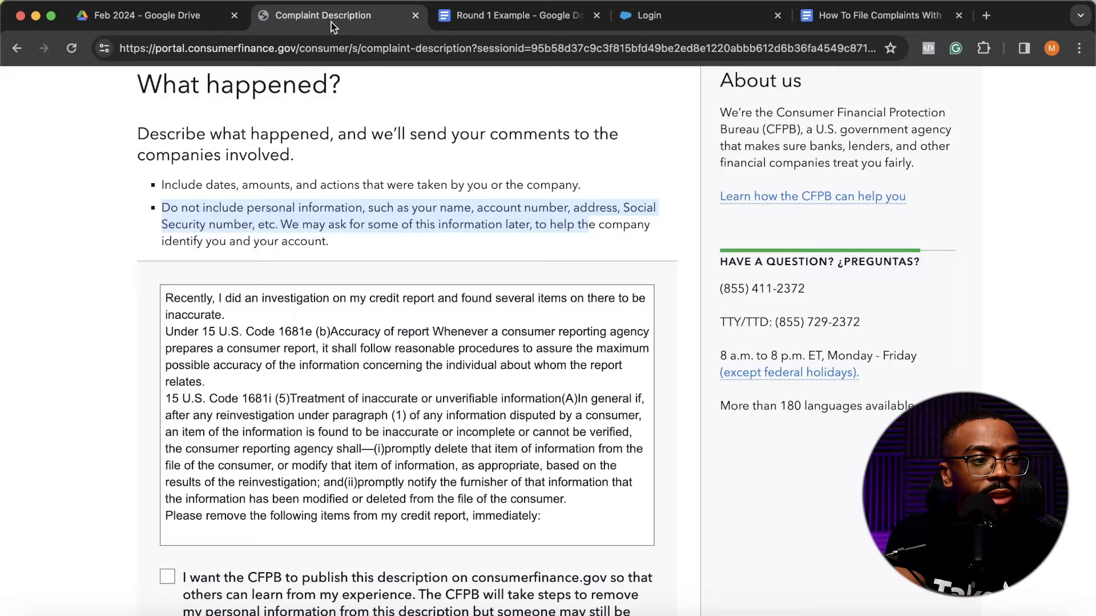
click(251, 533)
text(DSNB MACYS)
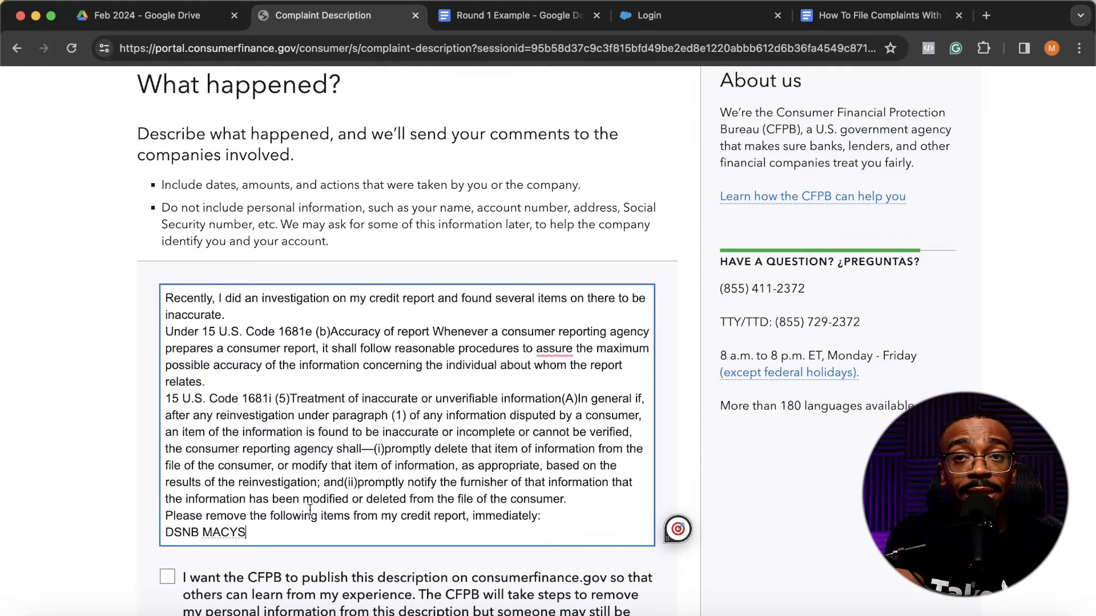
scroll(310, 510, down, 1)
scroll(309, 507, up, 1)
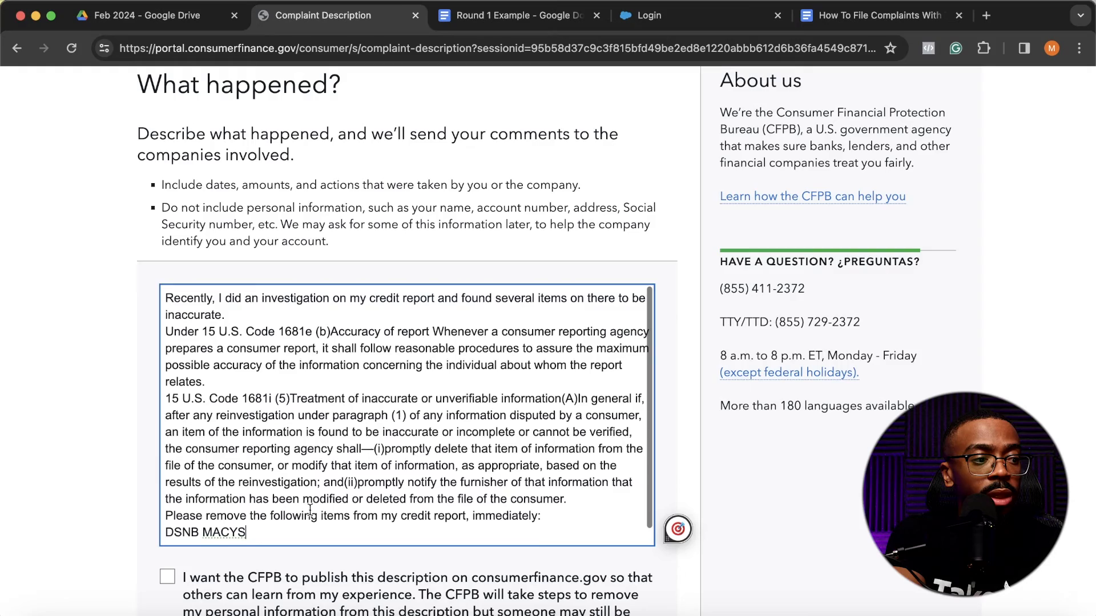
scroll(574, 596, down, 4)
scroll(573, 593, up, 5)
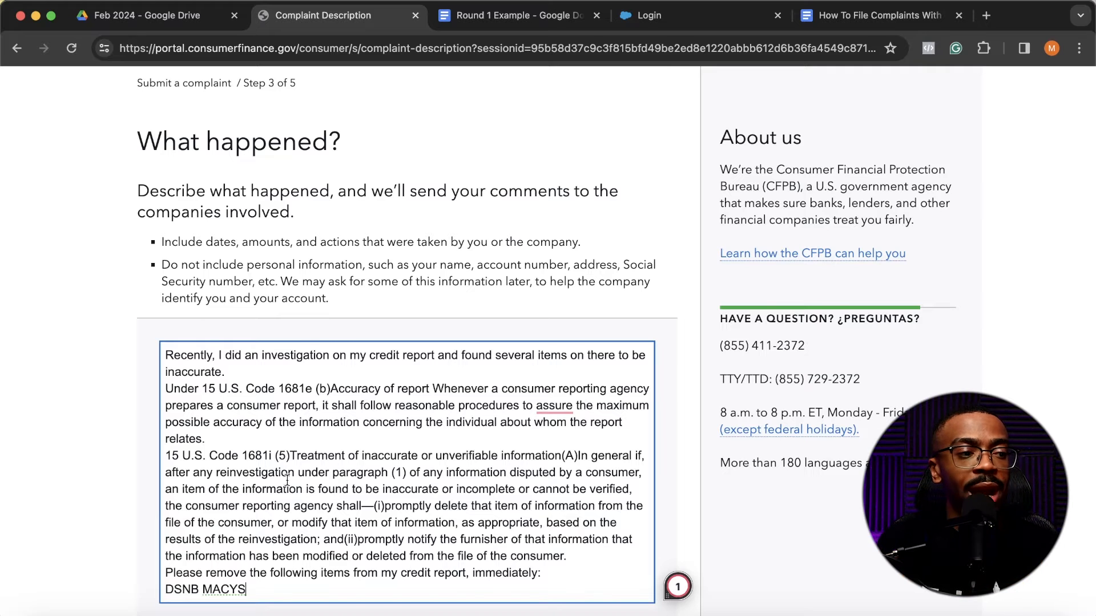
- Copy the entire "What happened?" description and paste it into the "What would be a fair resolution to this issue?" field
scroll(255, 466, down, 1)
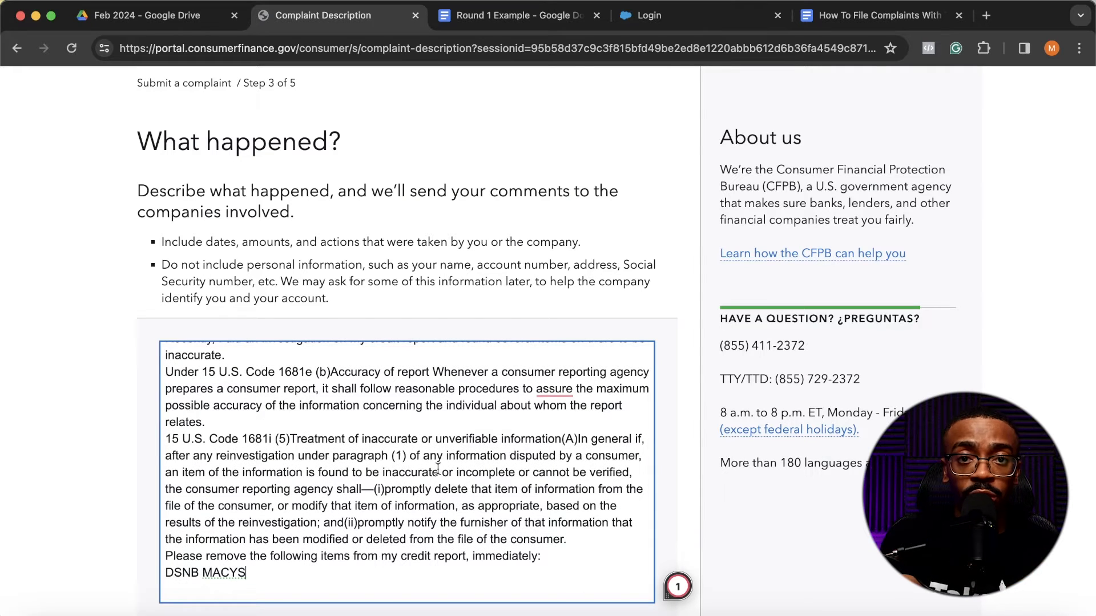
scroll(357, 307, down, 4)
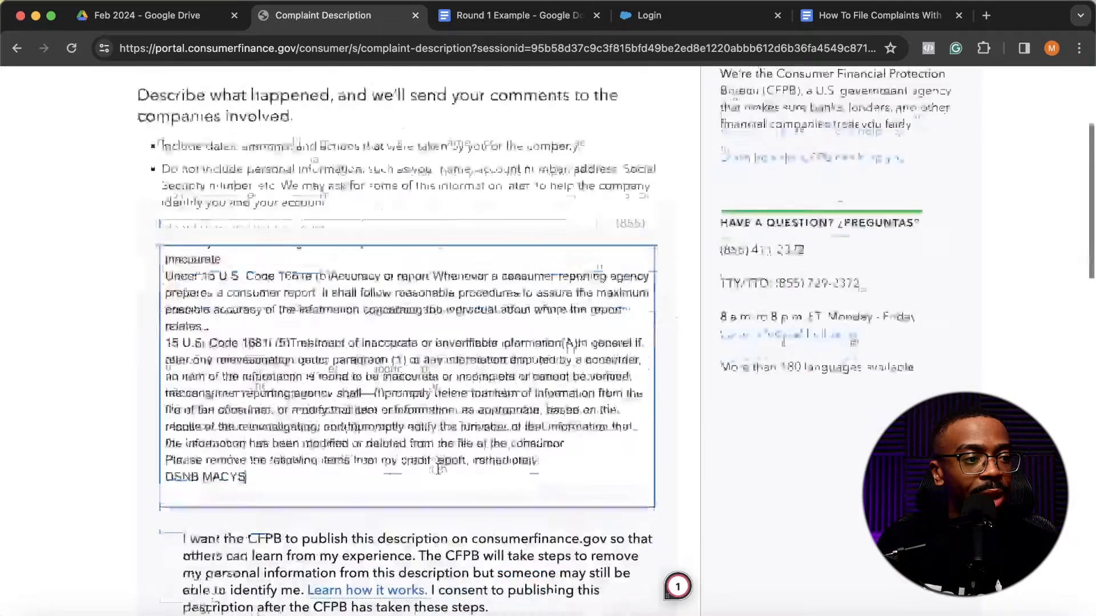
key(super+a)
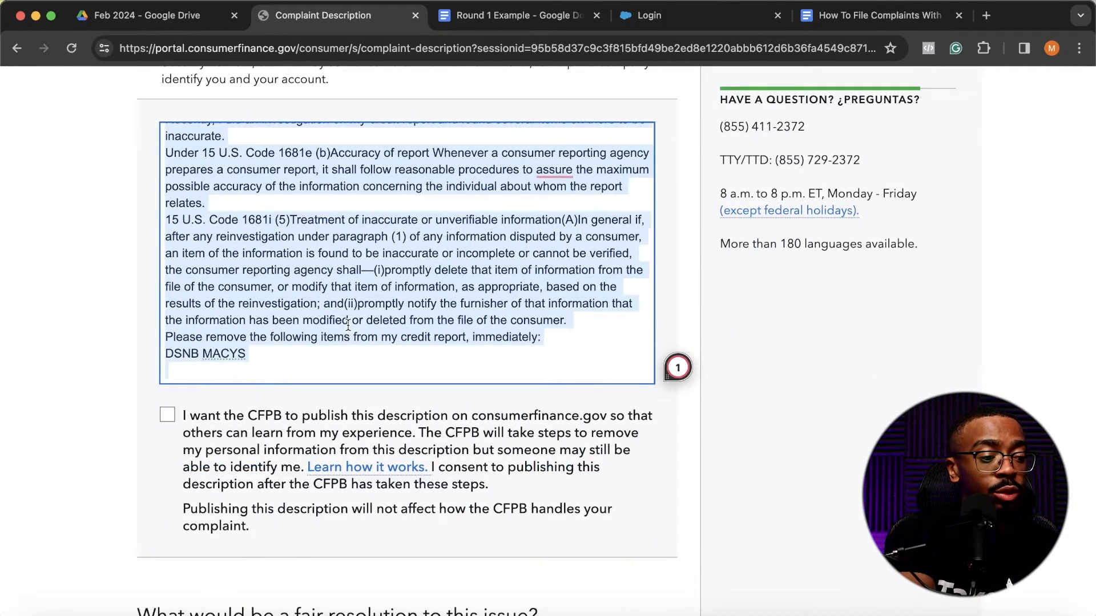
scroll(348, 326, down, 5)
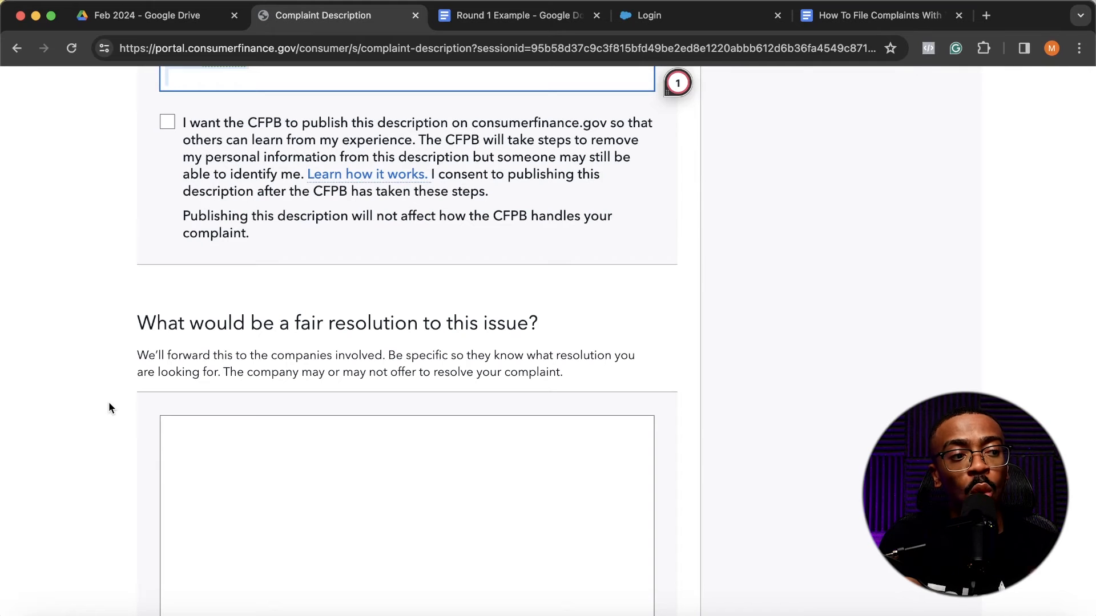
scroll(109, 402, up, 5)
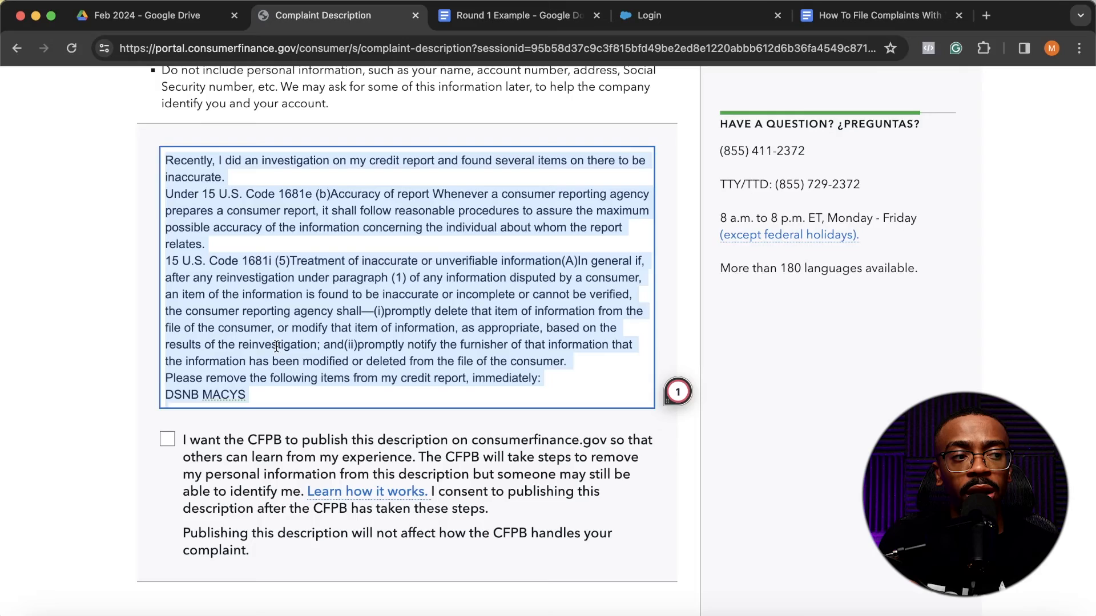
scroll(276, 347, up, 4)
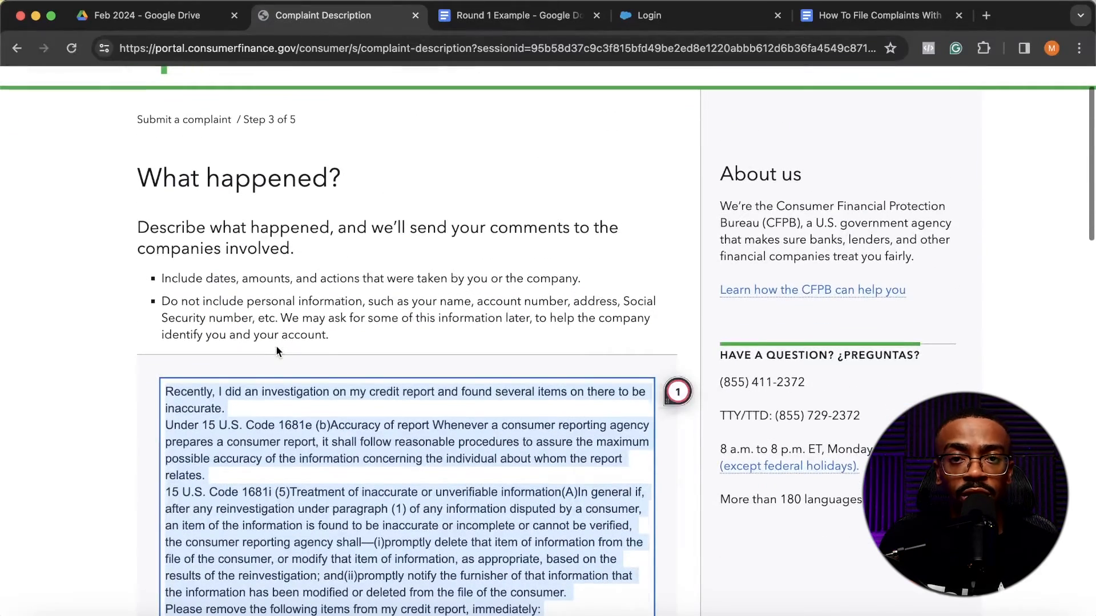
scroll(277, 347, down, 1)
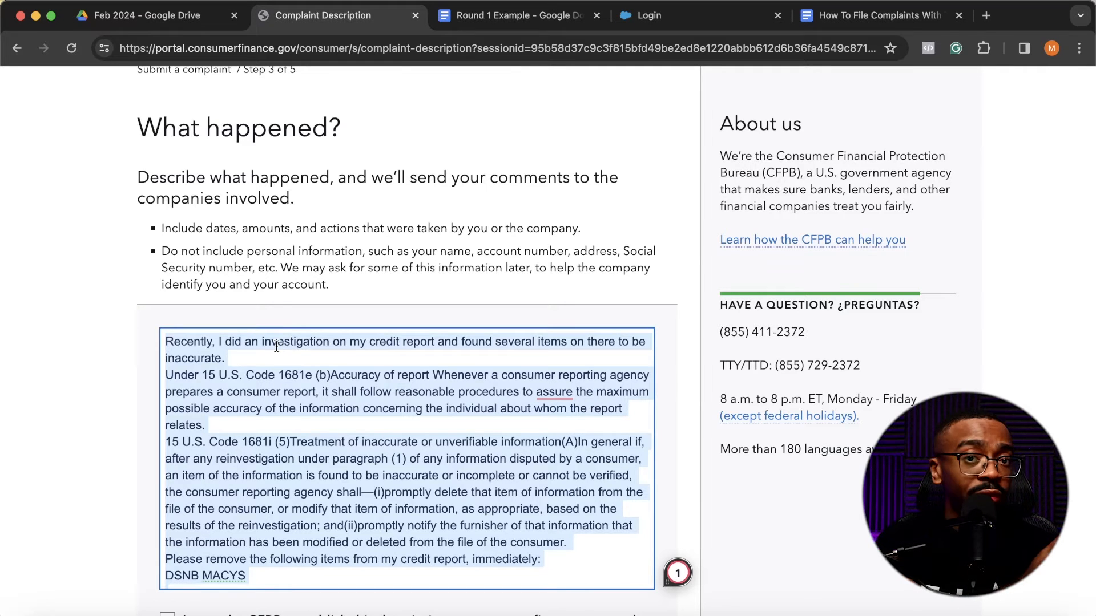
scroll(251, 435, down, 2)
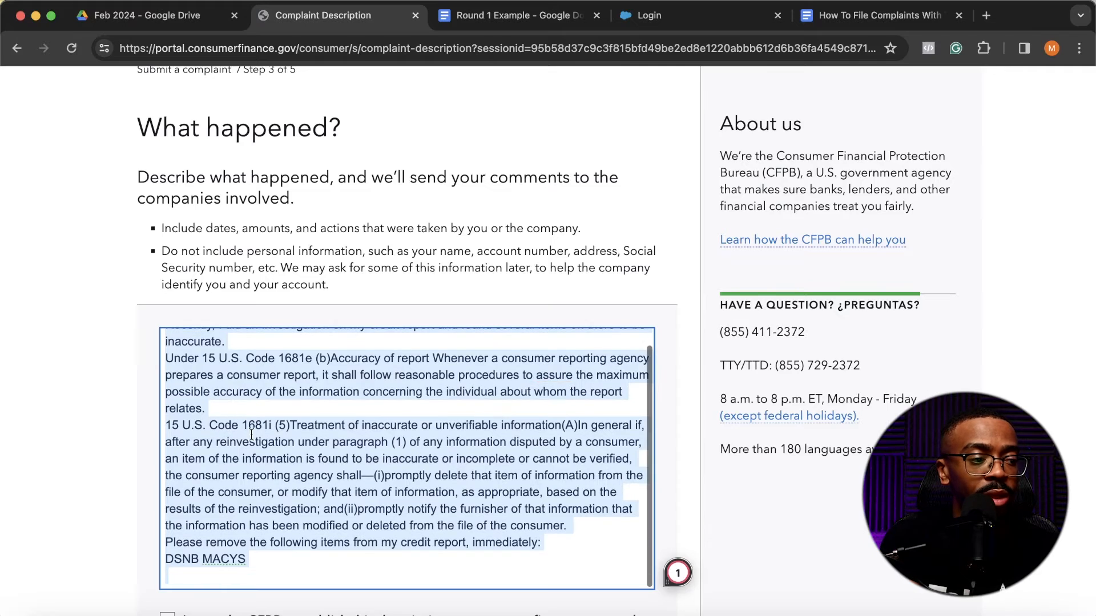
scroll(61, 359, down, 10)
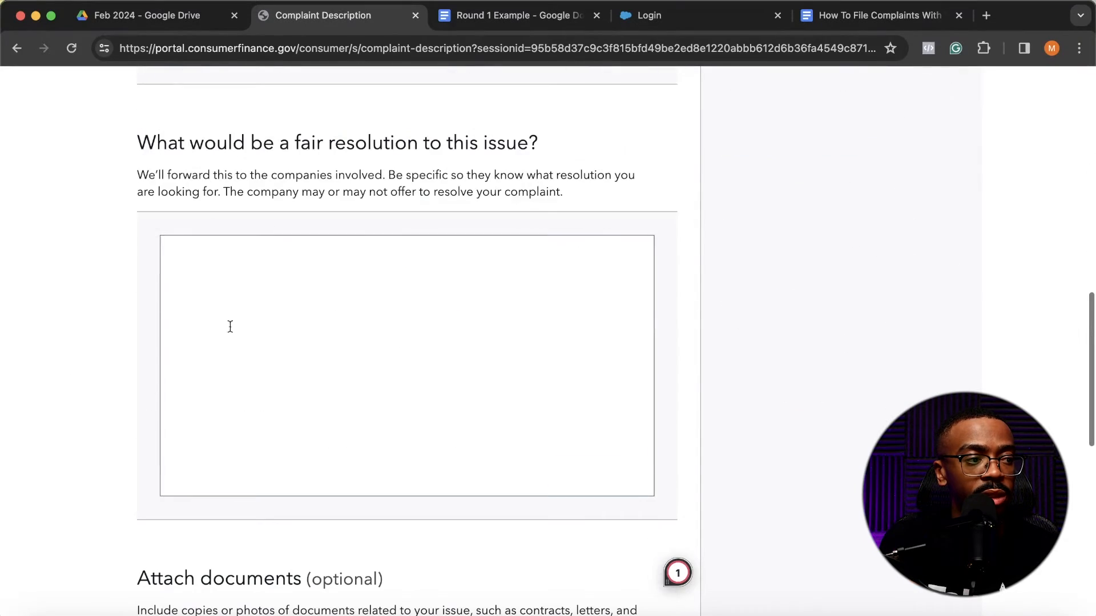
click(230, 326)
text(Recently, I did an investigation on my credit report and found several items on there to be inaccurate. Under 15 U.S. Code 1681e (b)Accuracy of report Whenever a consumer reporting agency prepares a consumer report, it shall follow reasonable procedures to assure the maximum possible accuracy of the information concerning the individual about whom the report relates. 15 U.S. Code 1681i (5)Treatment of inaccurate or unverifiable information(A)In general if, after any reinvestigation under paragraph (1) of any information disputed by a consumer, an item of the information is found to be inaccurate or incomplete or cannot be verified, the consumer reporting agency shall—(i)promptly delete that item of information from the file of the consumer, or modify that item of information, as appropriate, based on the results of the reinvestigation; and(ii)promptly notify the furnisher of that information that the information has been modified or deleted from the file of the consumer. Please remove the following items from my credit report, immediately: DSNB MACYS)
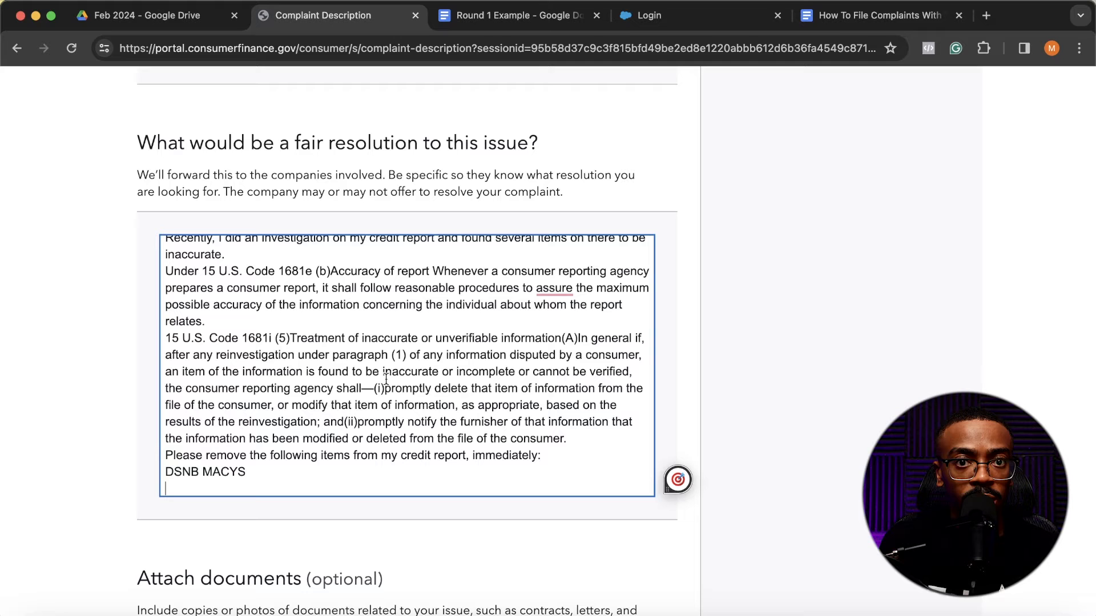
- Review step 3 of the complaint: the description, the publishing consent, the fair resolution text and the optional document attachment section
scroll(657, 502, down, 3)
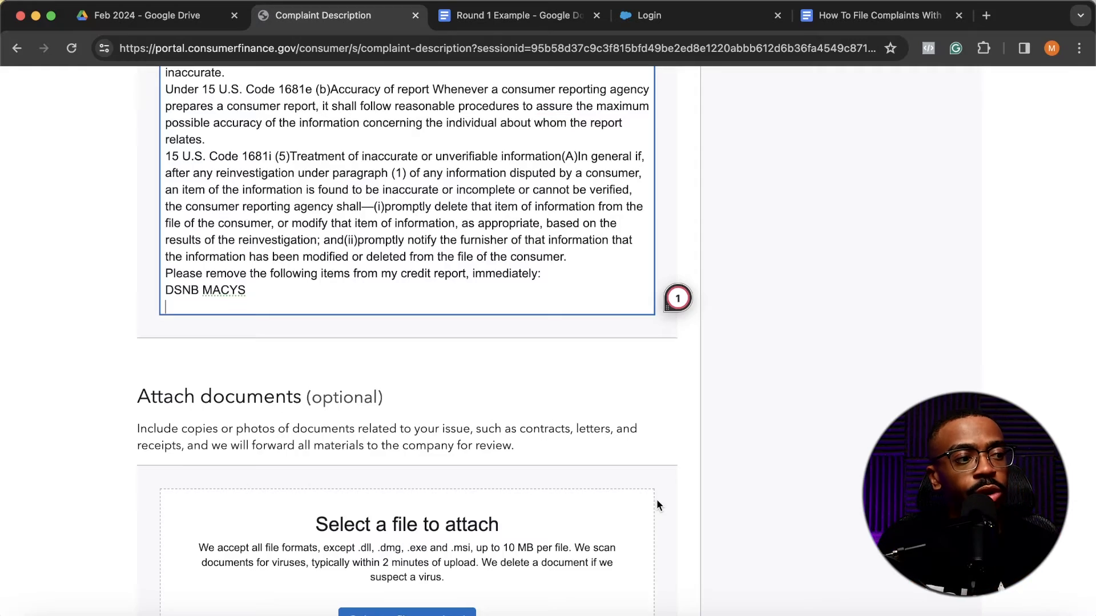
scroll(657, 502, down, 1)
scroll(656, 499, down, 2)
scroll(657, 499, up, 15)
scroll(656, 498, up, 3)
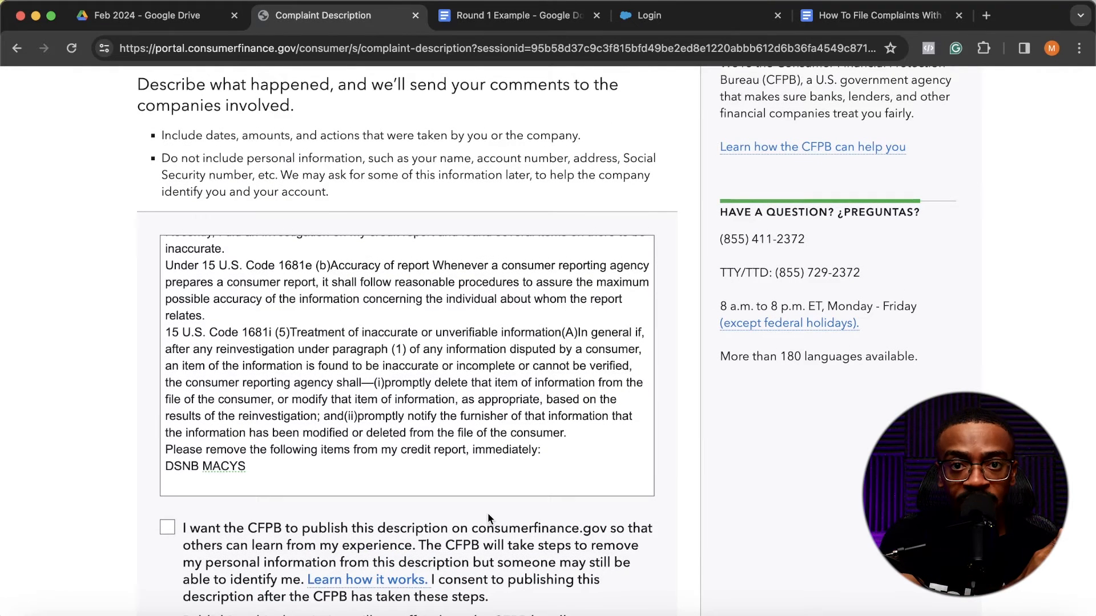
scroll(488, 513, up, 4)
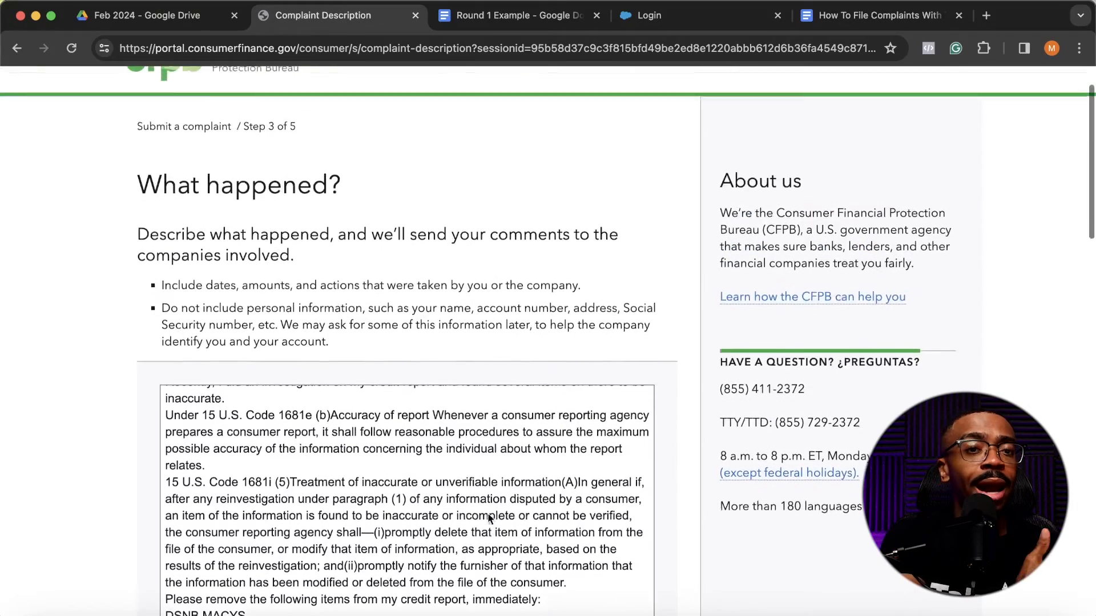
scroll(488, 512, down, 5)
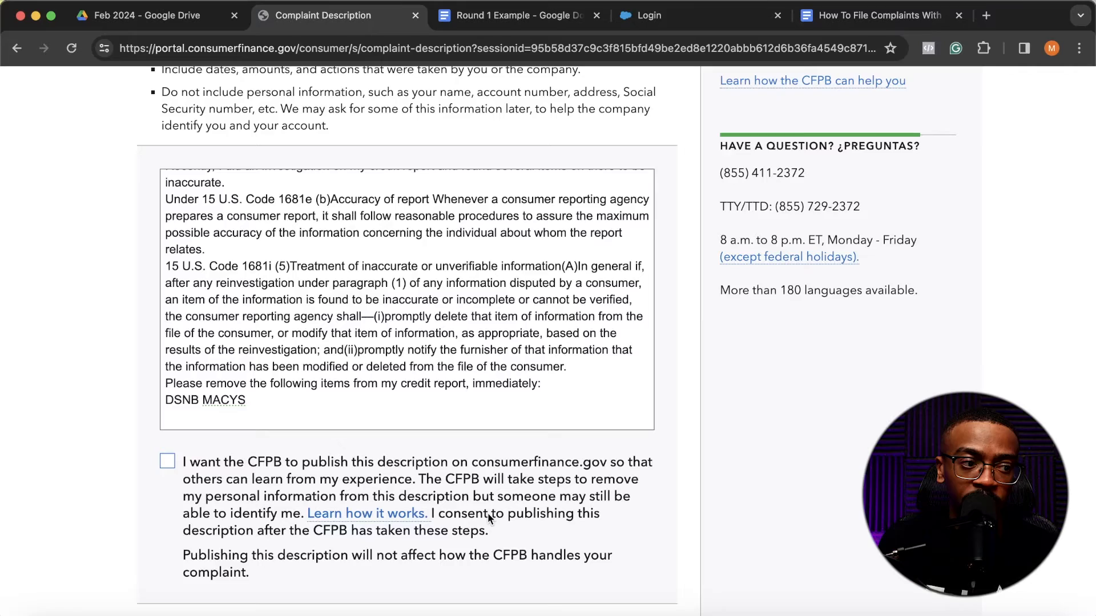
scroll(509, 605, down, 4)
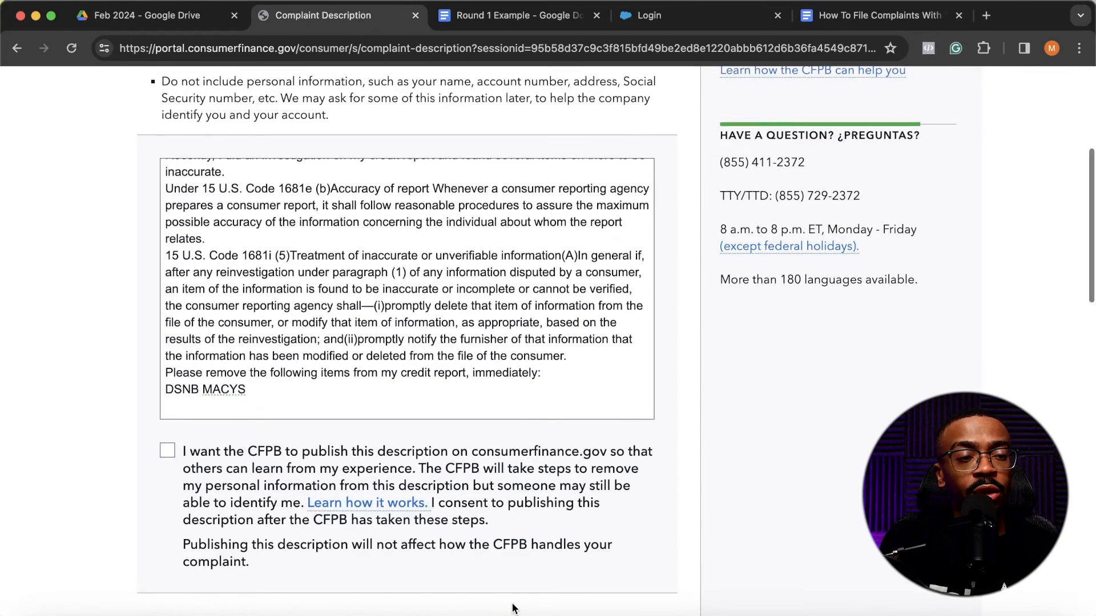
scroll(489, 405, up, 5)
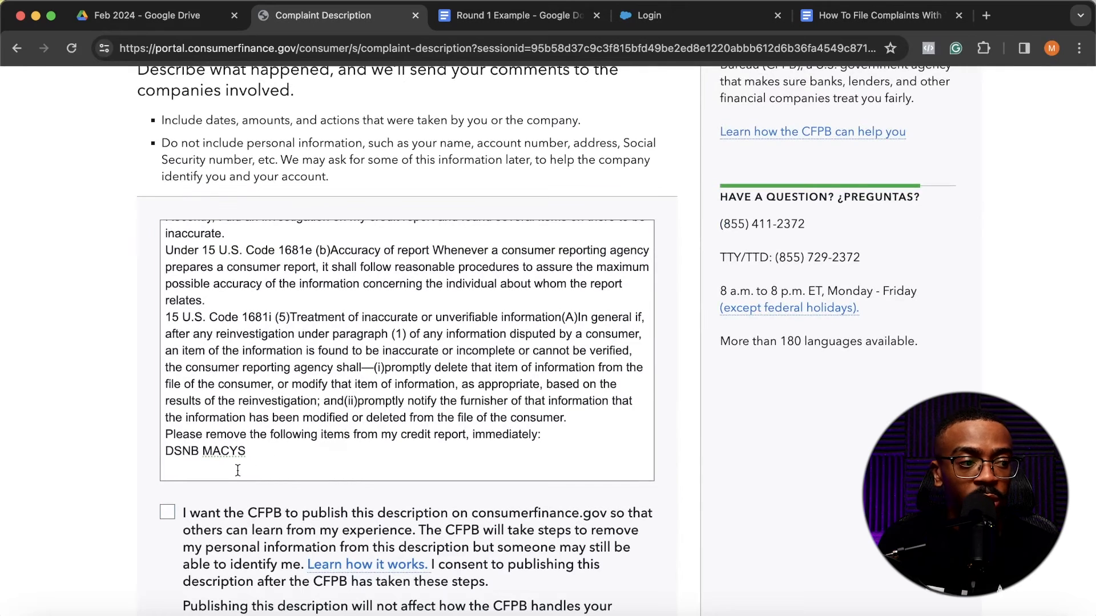
click(237, 470)
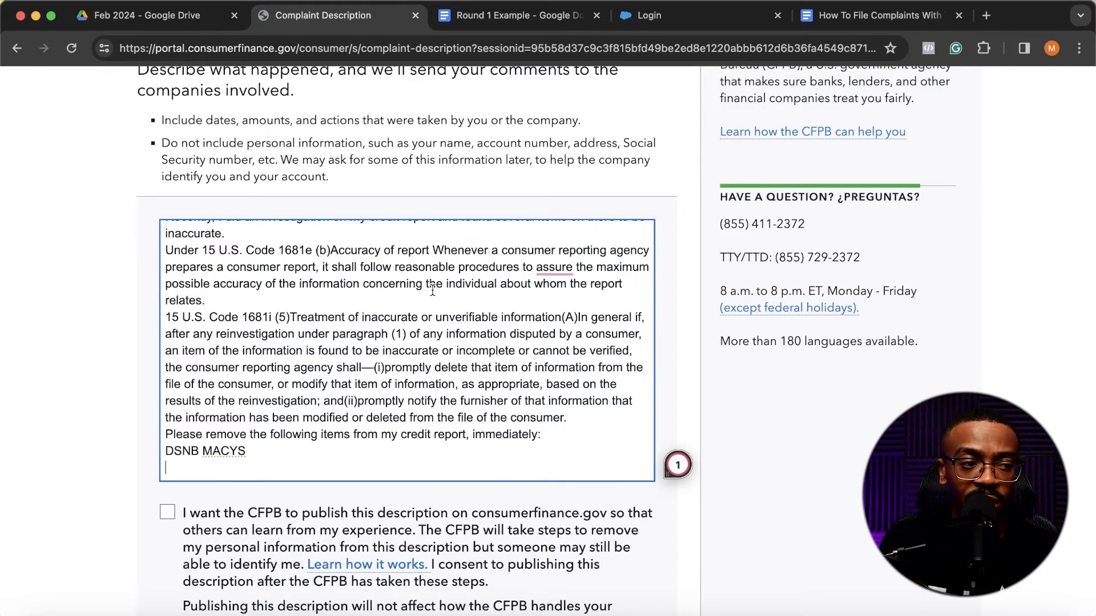
scroll(747, 505, down, 1)
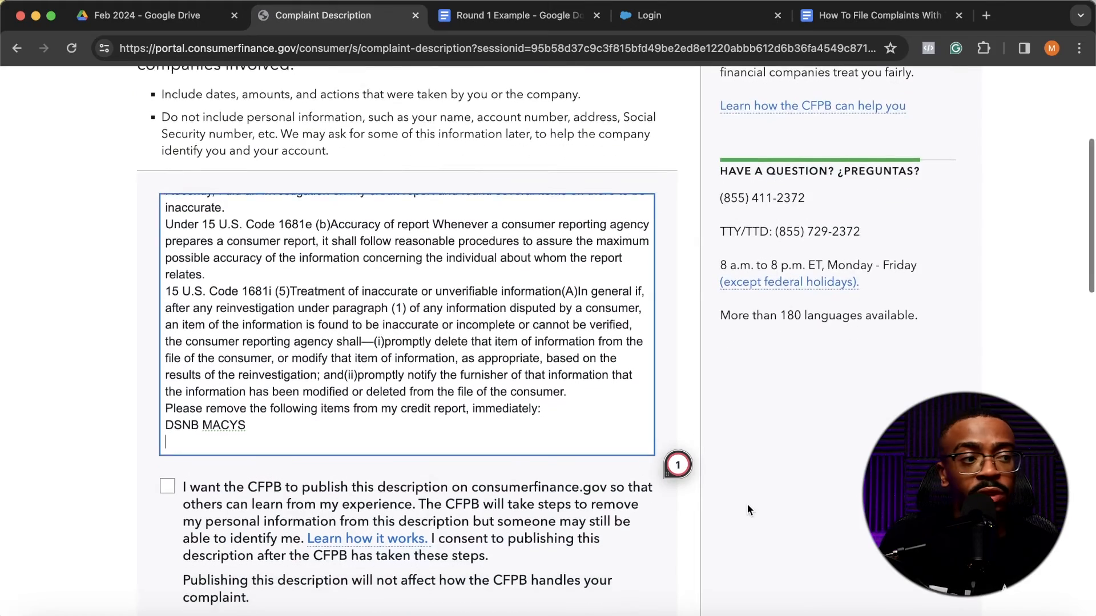
scroll(631, 456, up, 5)
scroll(571, 454, down, 6)
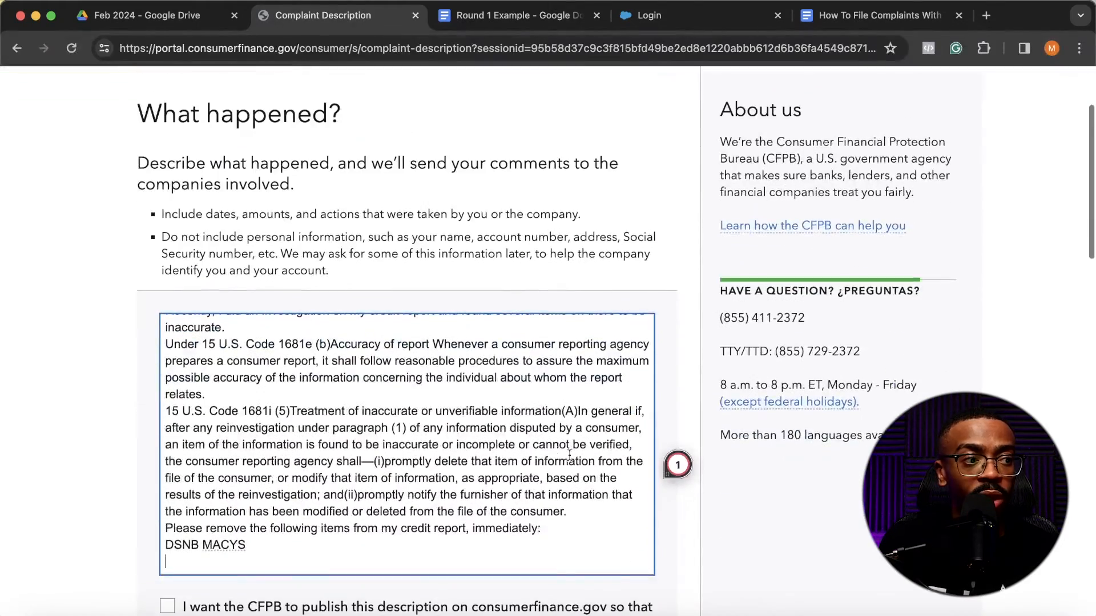
scroll(552, 451, down, 7)
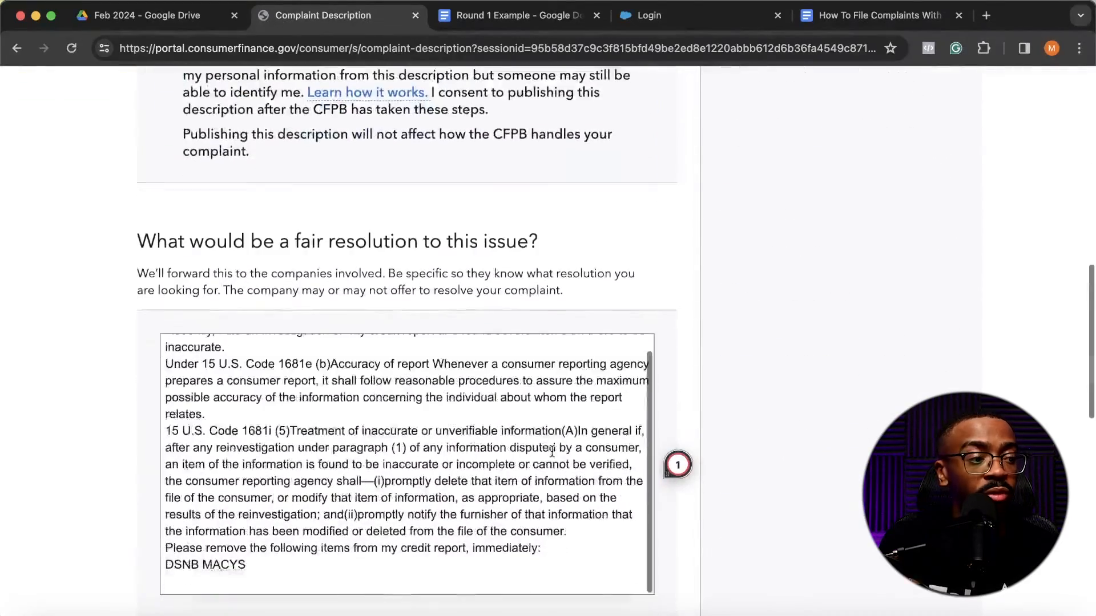
scroll(738, 408, down, 6)
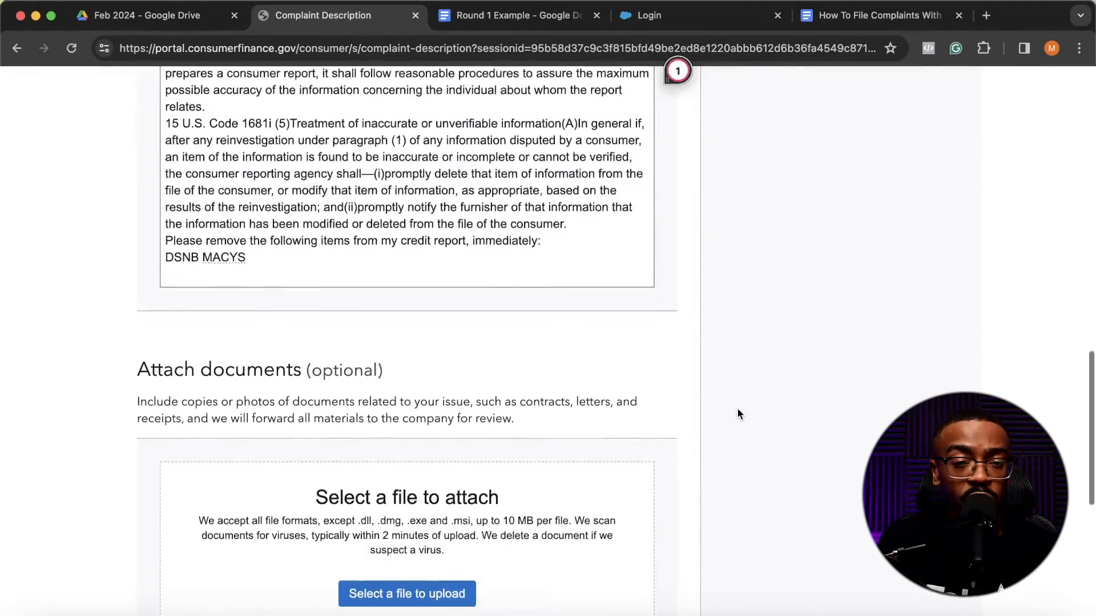
scroll(737, 411, down, 5)
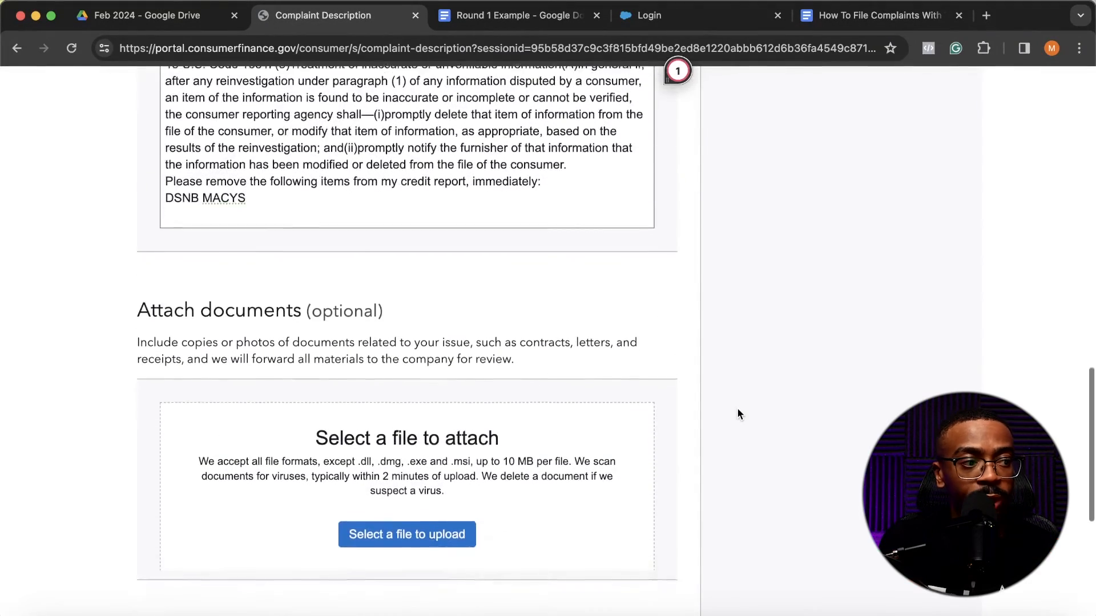
scroll(738, 413, up, 3)
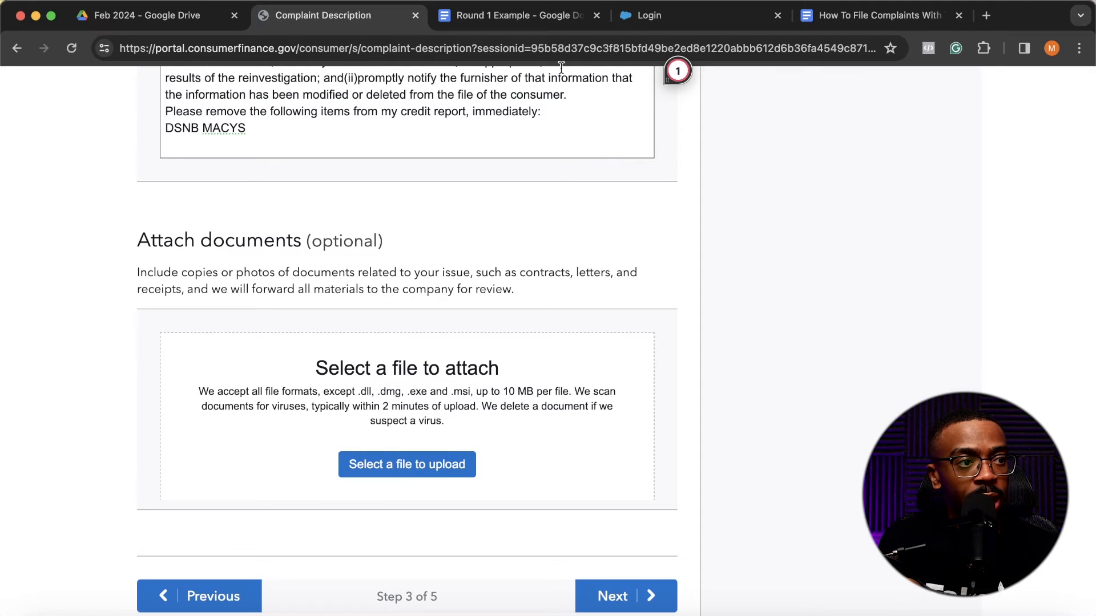
- Download the Round 1 Example document as a PDF
click(480, 19)
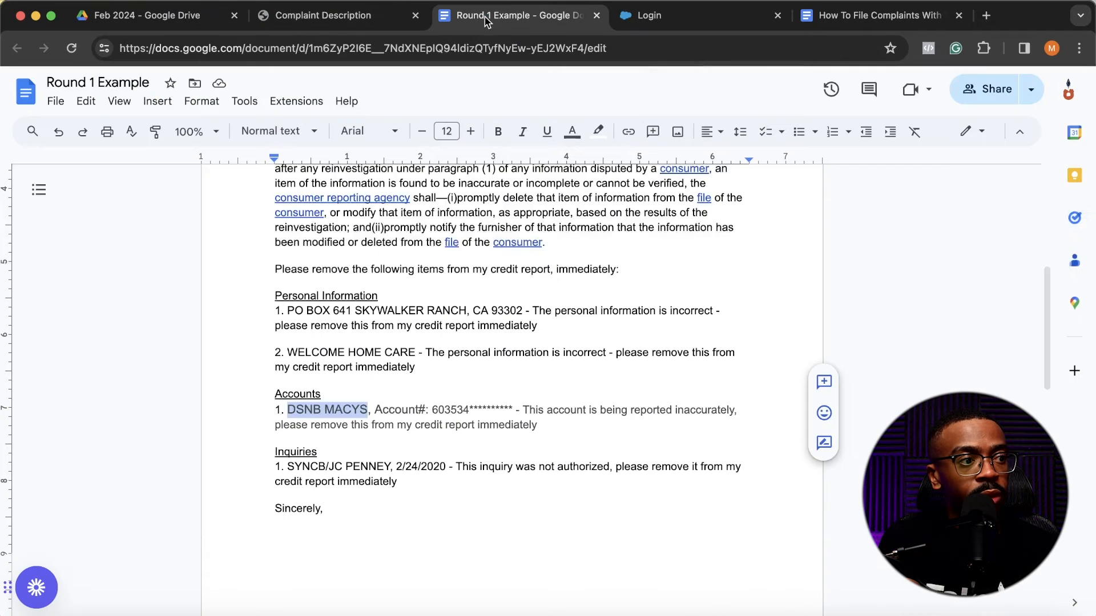
click(55, 103)
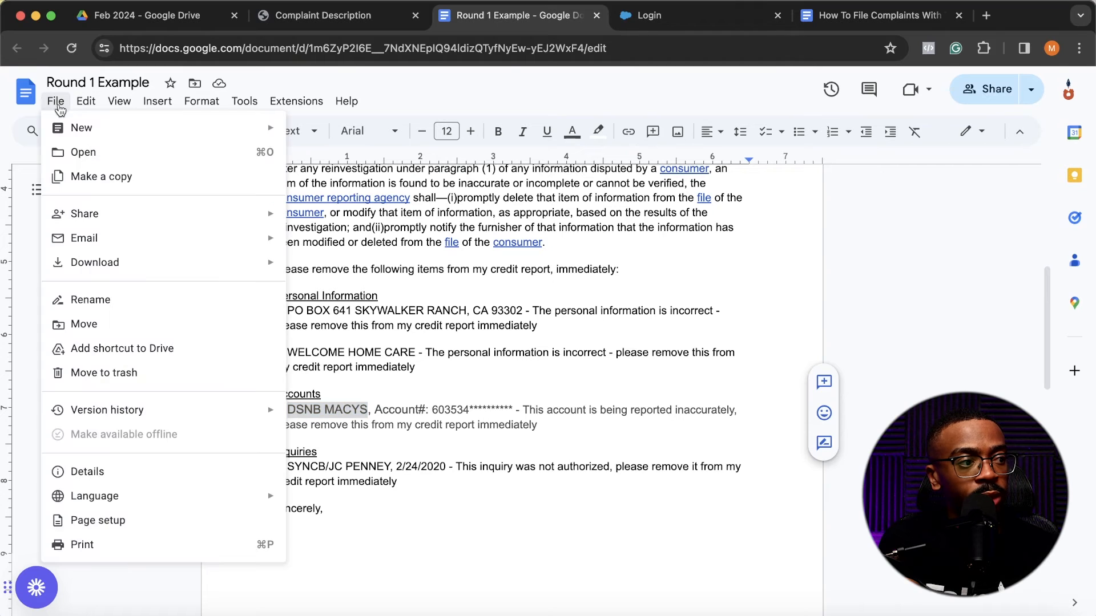
mouse_move(140, 258)
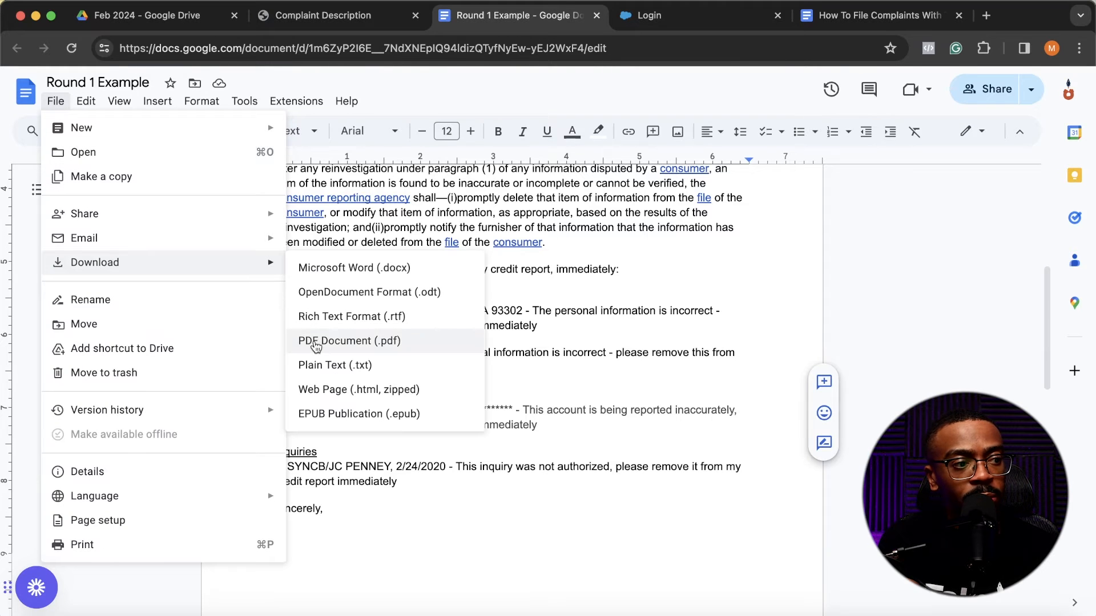
click(316, 343)
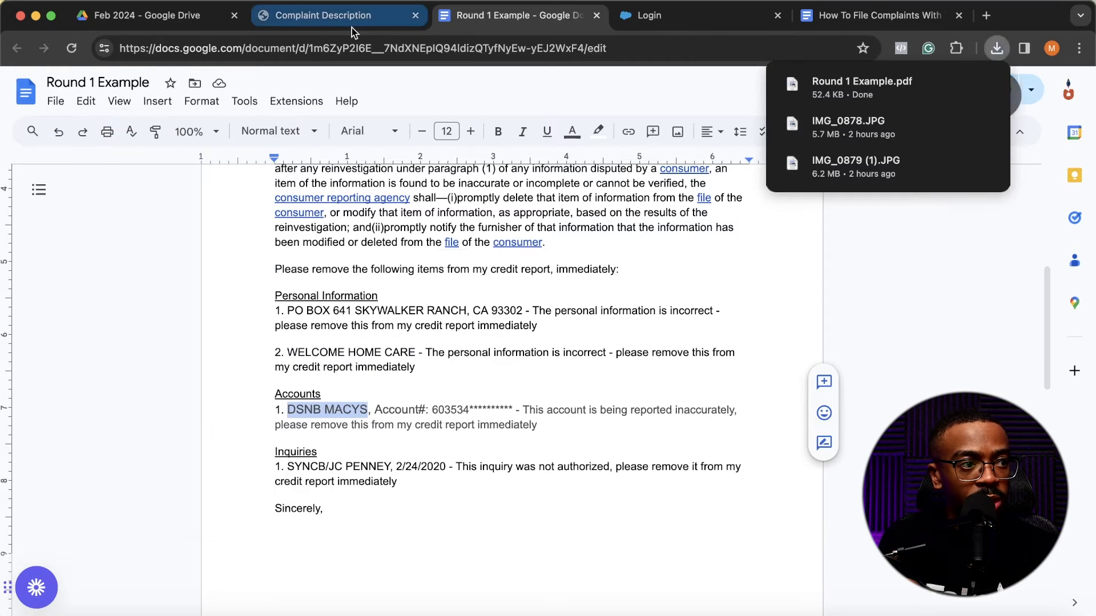
- Attach Round 1 Example.pdf from the Downloads folder to the CFPB complaint
click(357, 20)
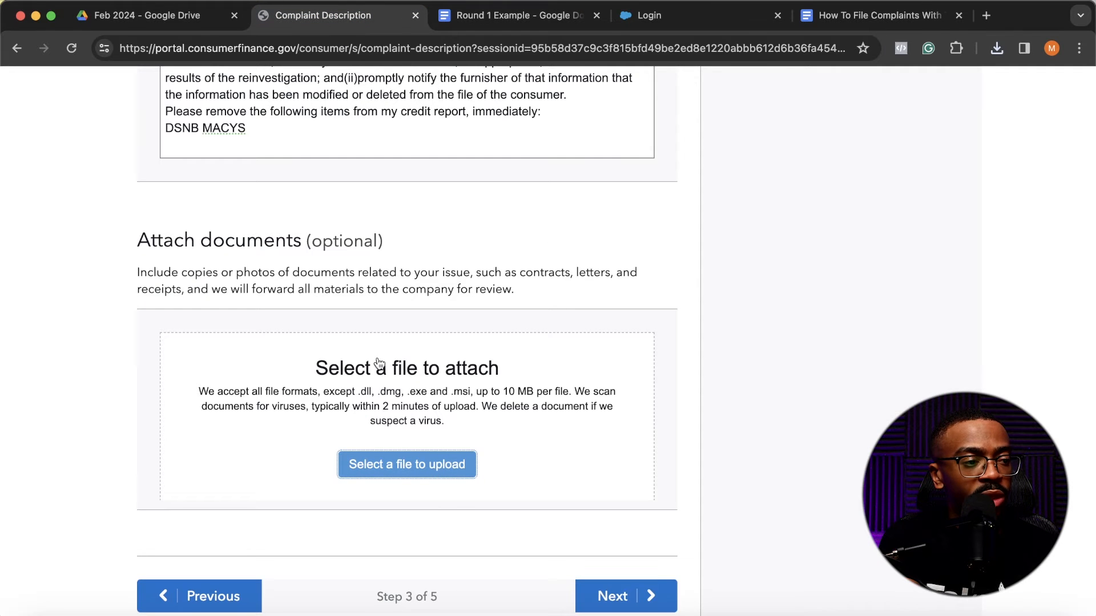
click(407, 464)
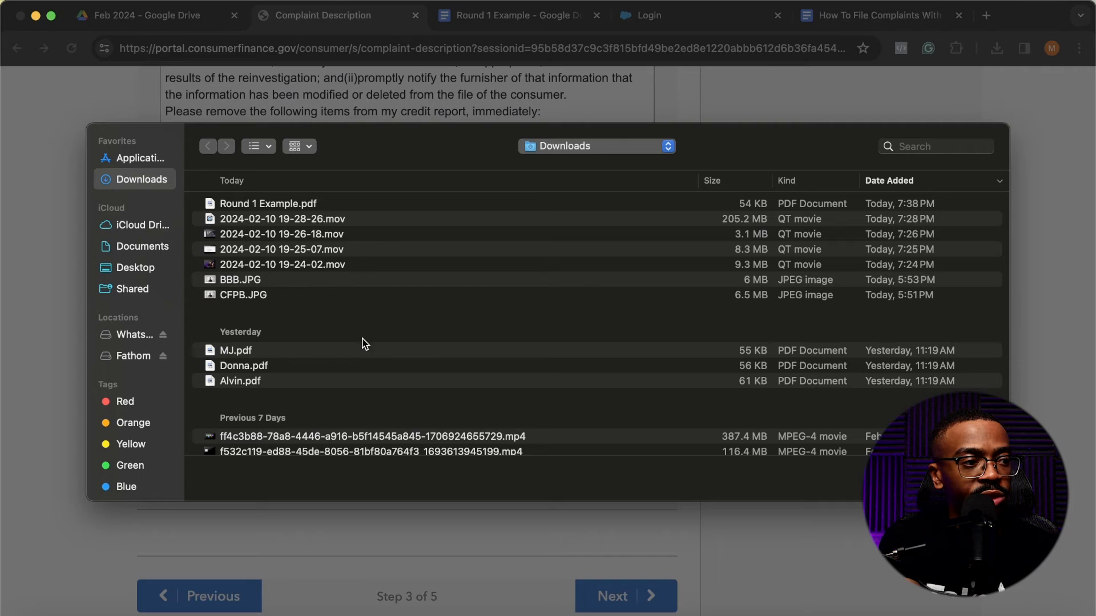
click(298, 206)
double_click(298, 207)
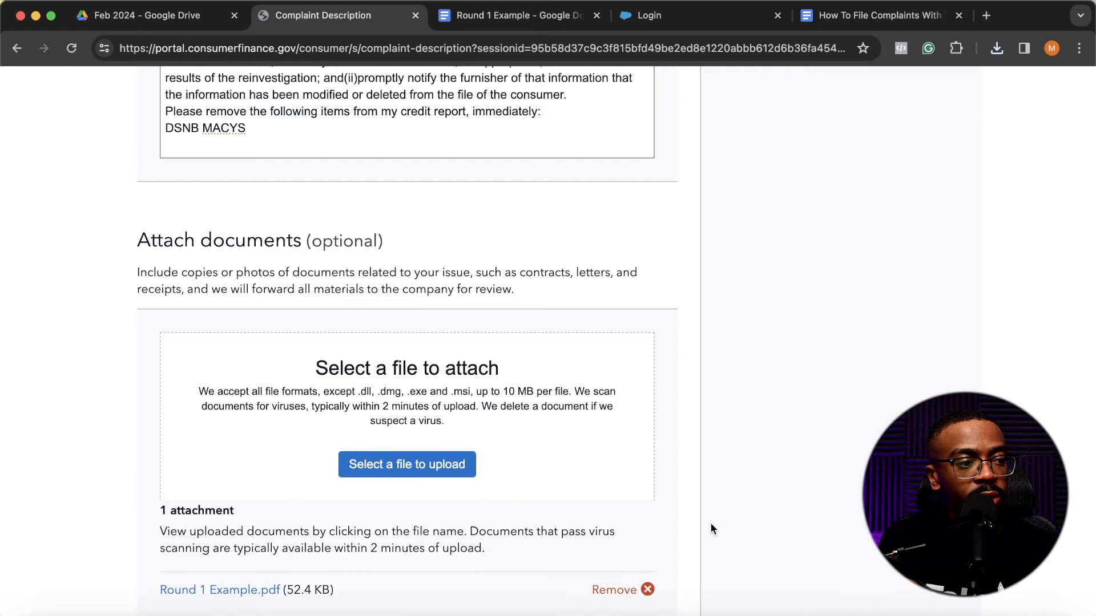
- Check the attachment and the complaint description, and continue to step 4 of the complaint
scroll(710, 523, down, 4)
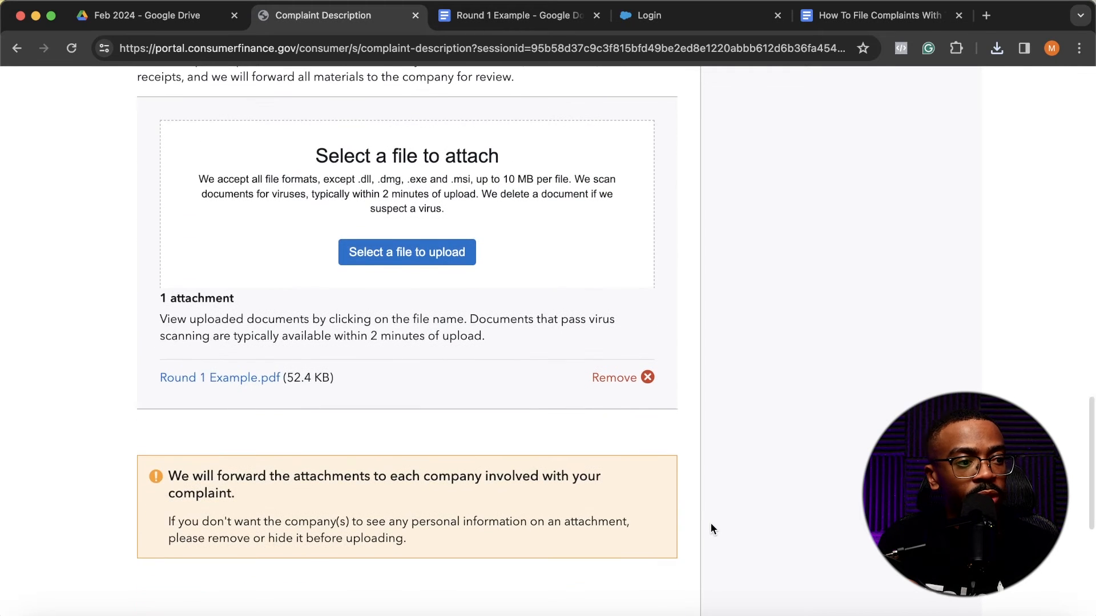
scroll(711, 522, down, 2)
scroll(710, 523, up, 20)
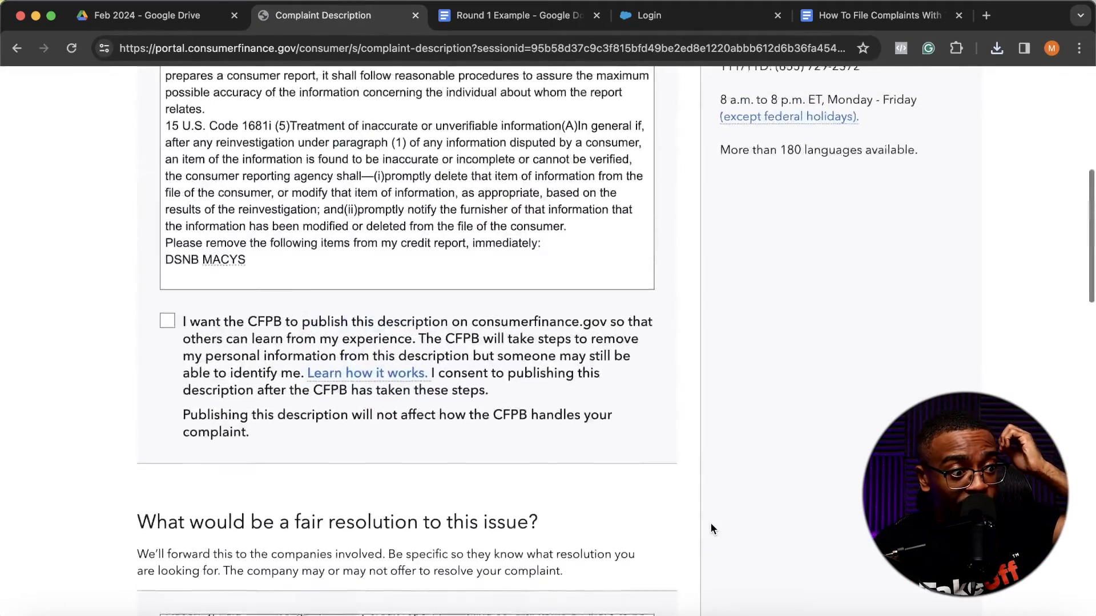
scroll(711, 523, down, 14)
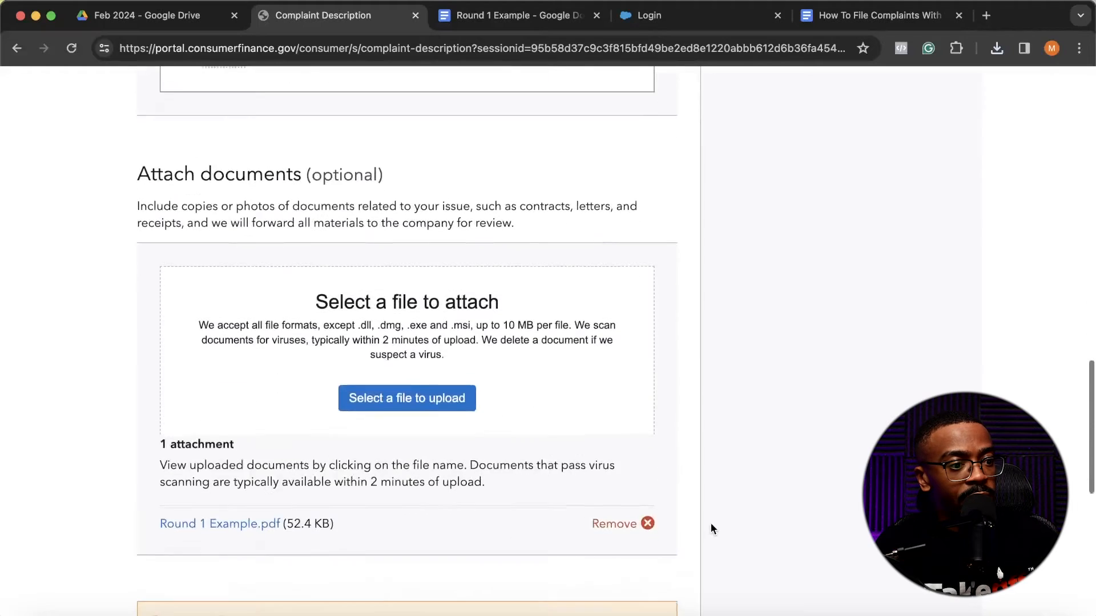
scroll(711, 522, down, 4)
click(629, 604)
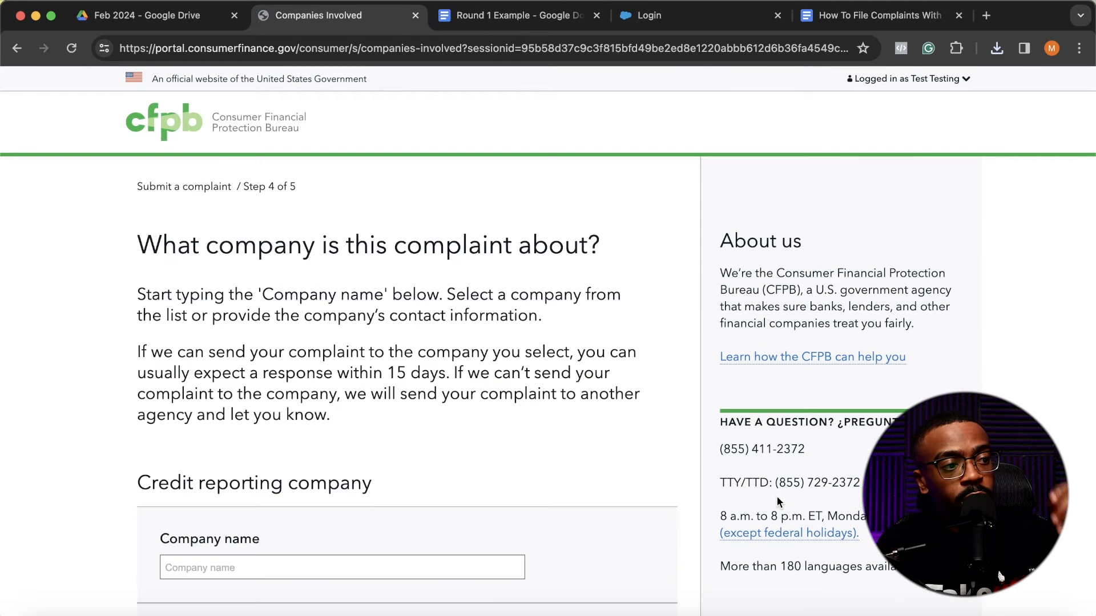
- Set the credit reporting company of the complaint to EXPERIAN, chosen from the suggested companies
scroll(672, 449, down, 2)
scroll(673, 444, up, 2)
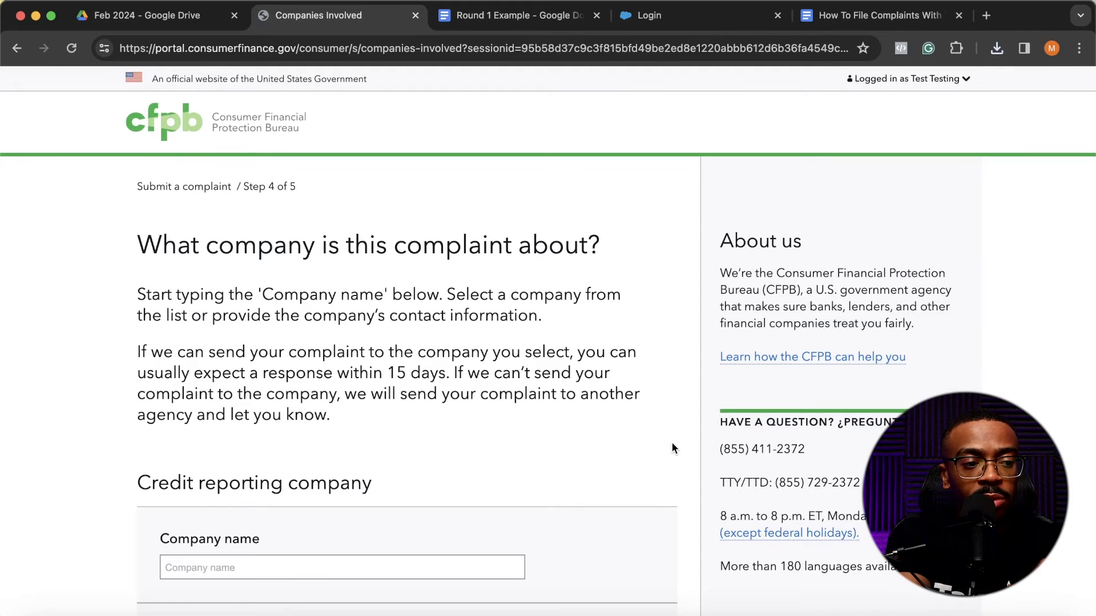
scroll(672, 448, down, 5)
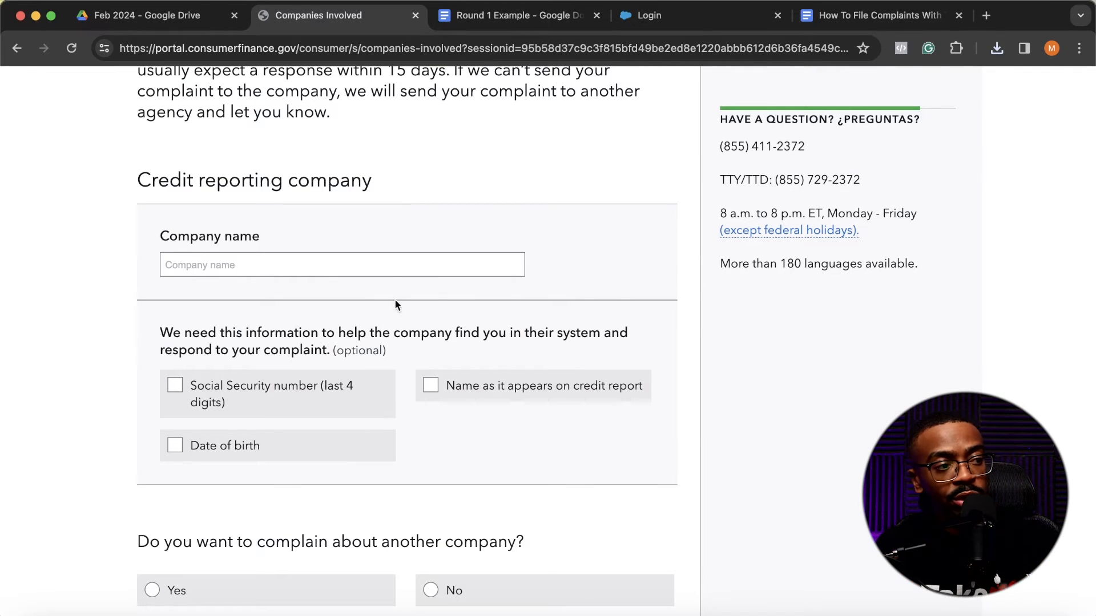
click(374, 270)
text(experain)
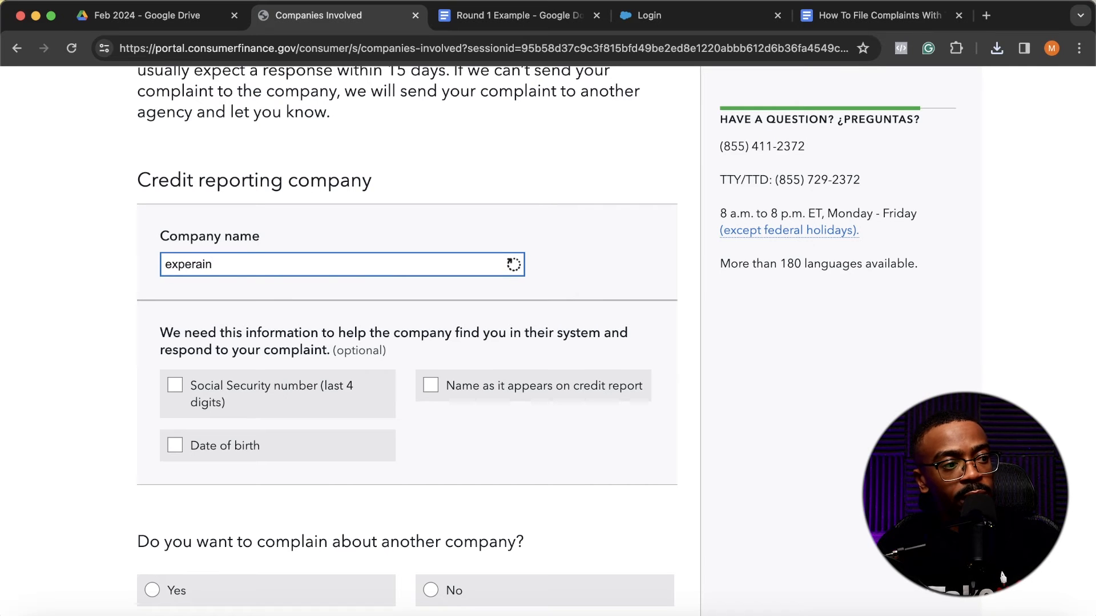
text(an)
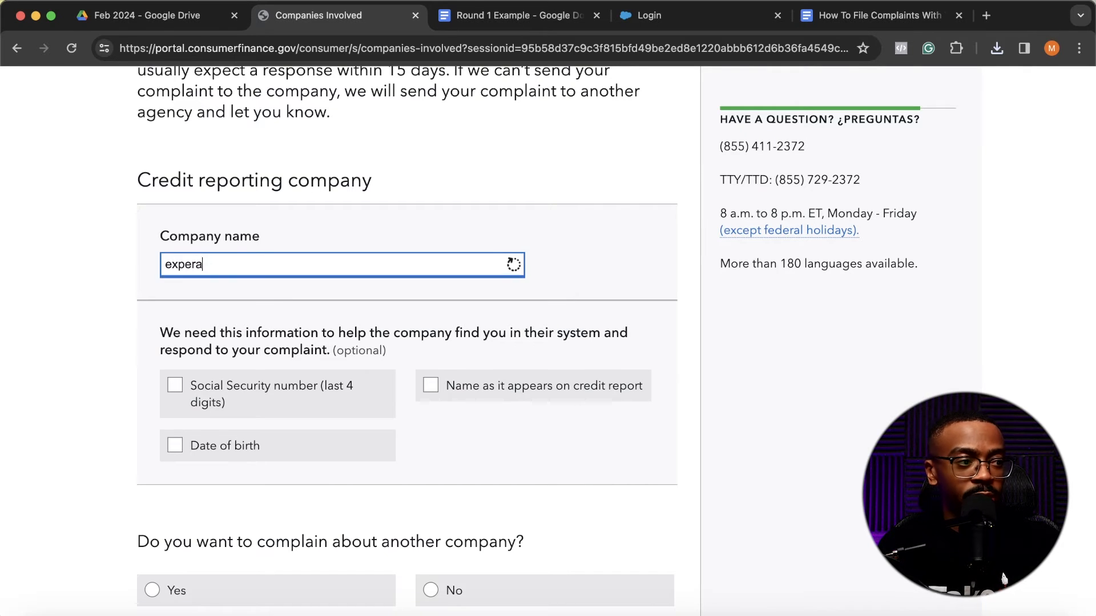
key(BackSpace)
key(BackSpace)
text(ian)
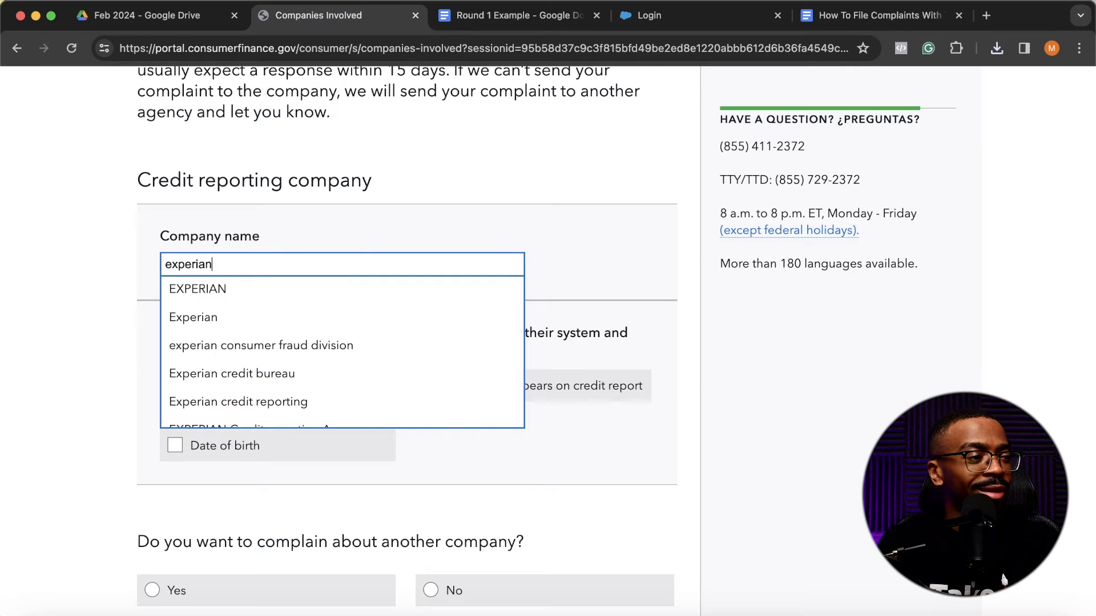
click(320, 286)
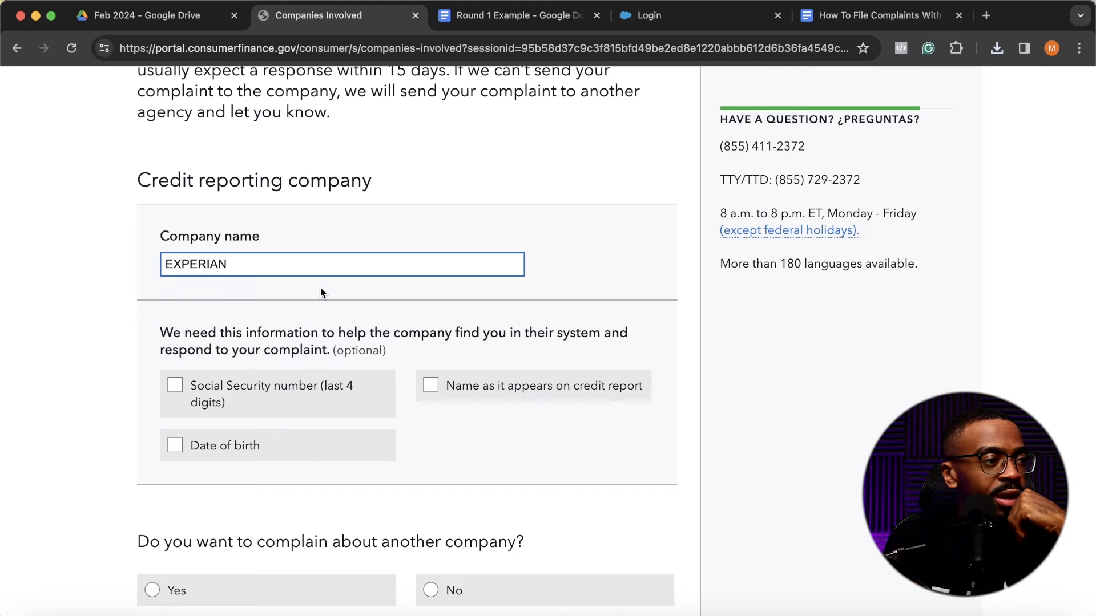
- Choose to provide Experian with the last 4 Social Security digits, the name on the credit report and the date of birth
scroll(325, 308, down, 5)
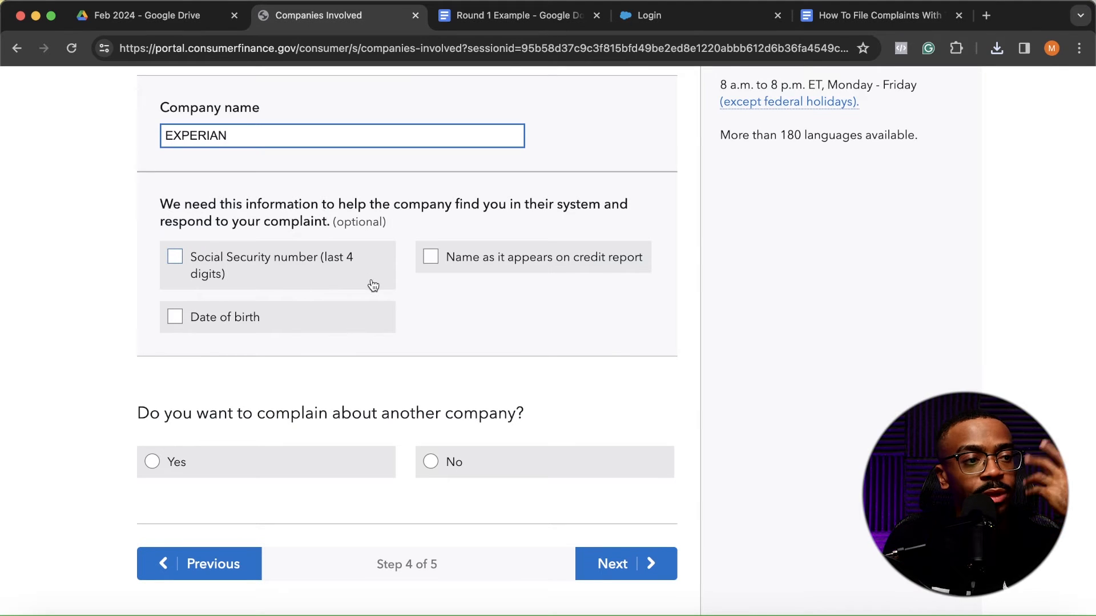
click(335, 276)
click(438, 276)
click(325, 324)
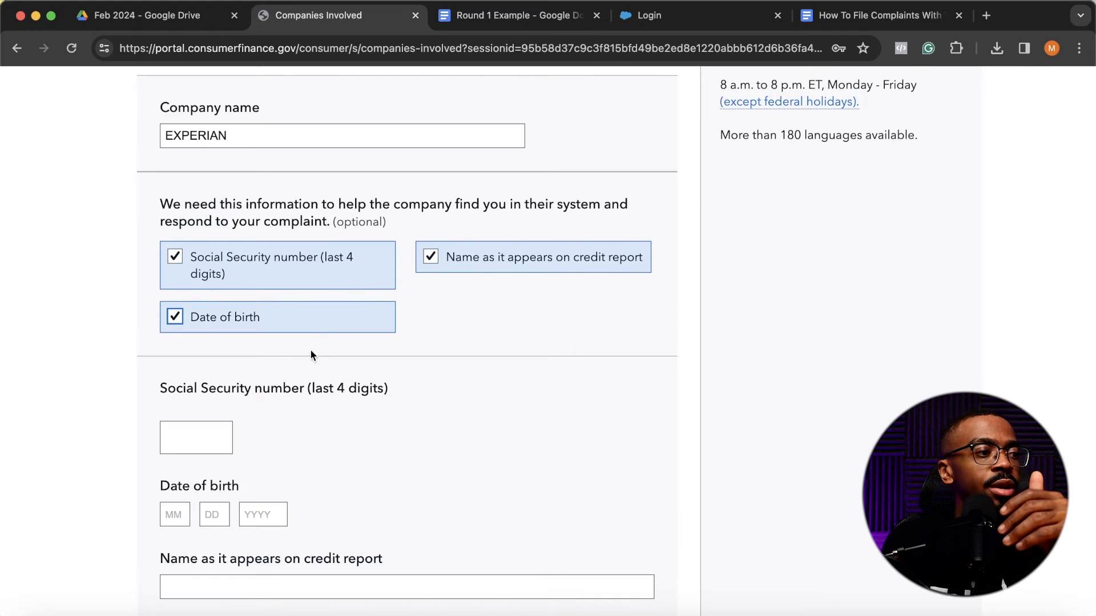
- Enter the last four digits of the Social Security number and the date of birth for Experian
scroll(312, 354, down, 3)
click(196, 279)
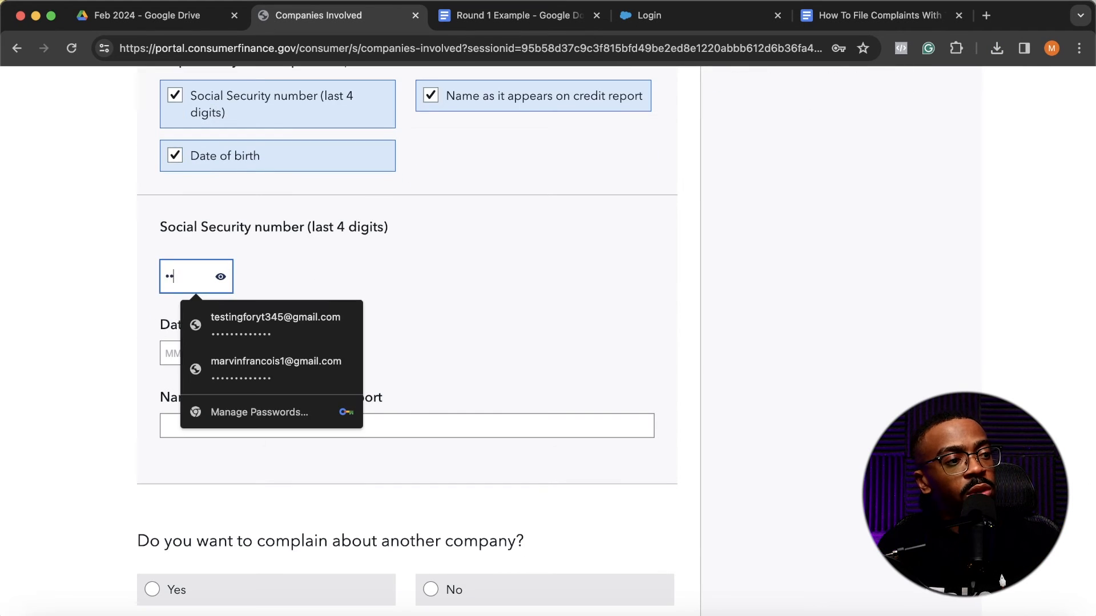
click(282, 307)
click(184, 345)
text(01)
key(Tab)
text(1)
click(269, 357)
text(199)
- Fill in the consumer's name as it appears on the credit report for Experian
click(249, 425)
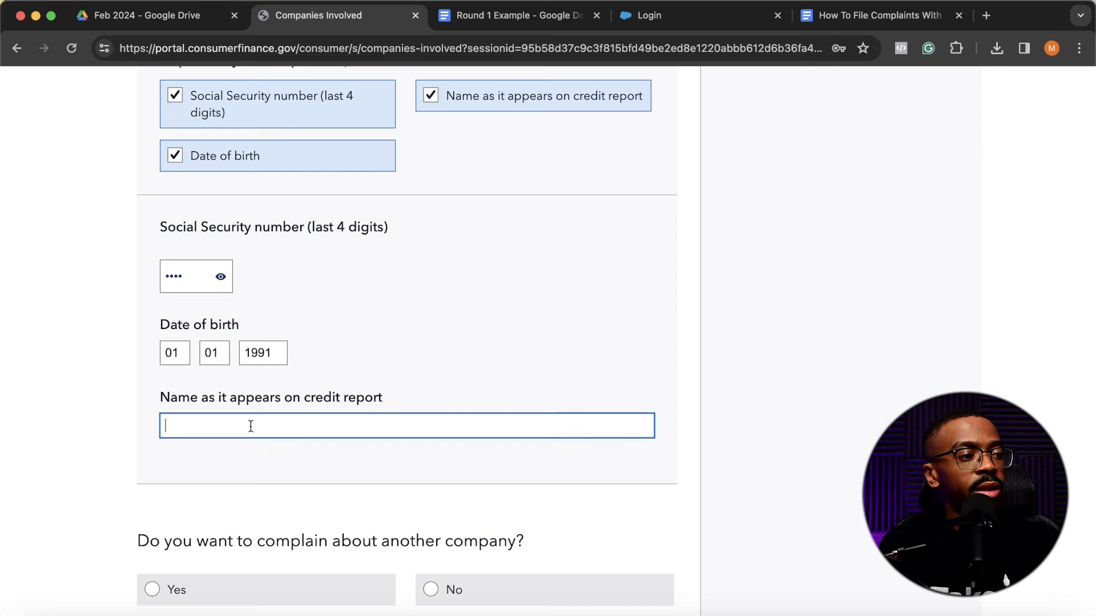
text(Test Testing)
- Review the Experian entries and answer Yes to complaining about another company
scroll(434, 474, down, 6)
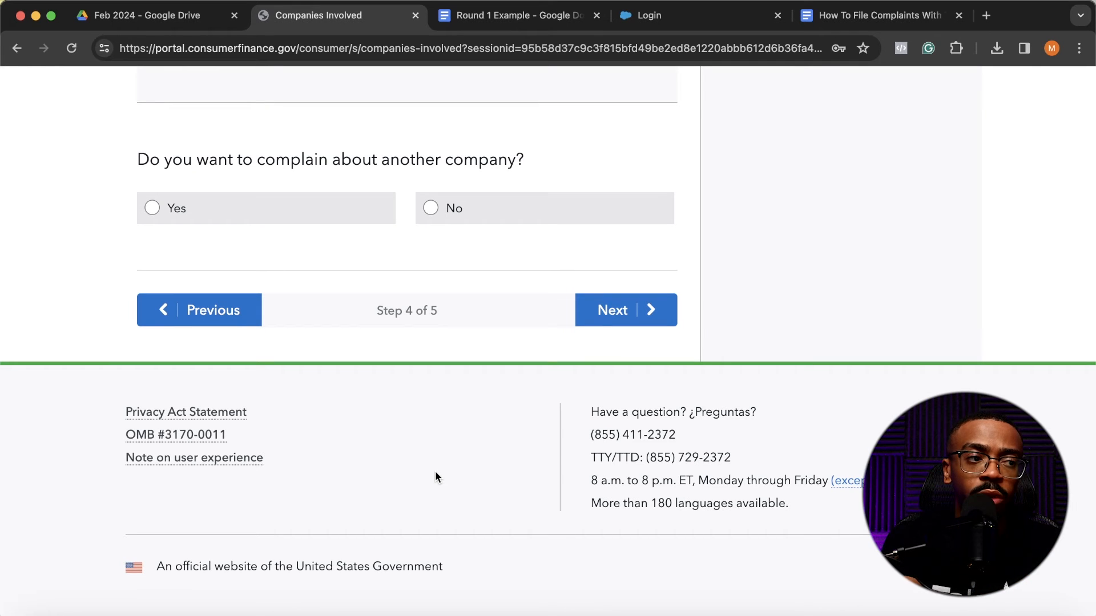
scroll(436, 473, up, 2)
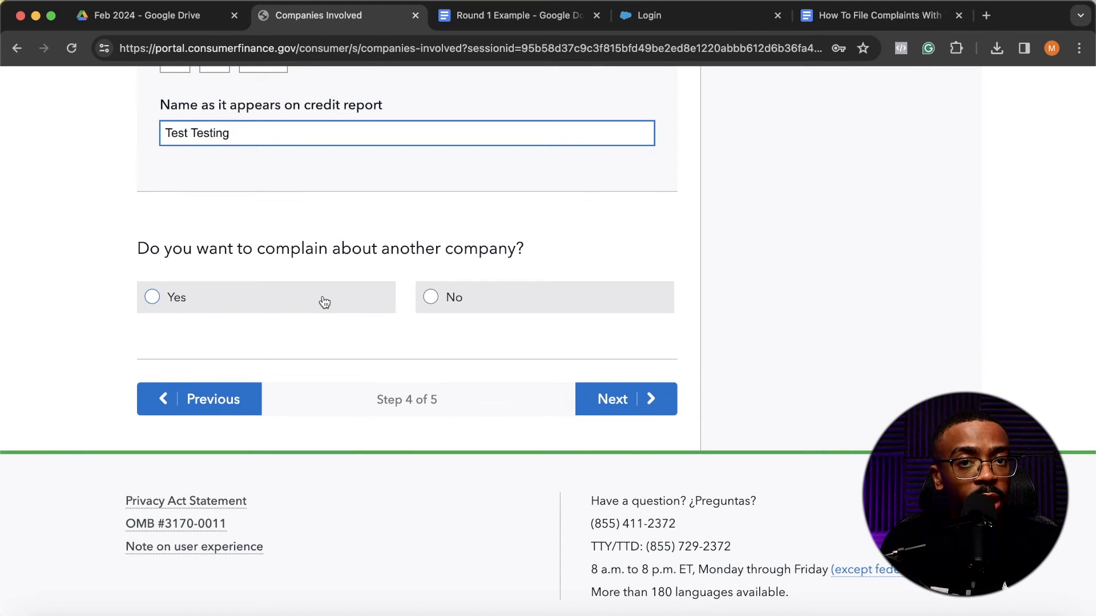
scroll(324, 301, up, 15)
scroll(321, 301, down, 10)
scroll(297, 291, up, 5)
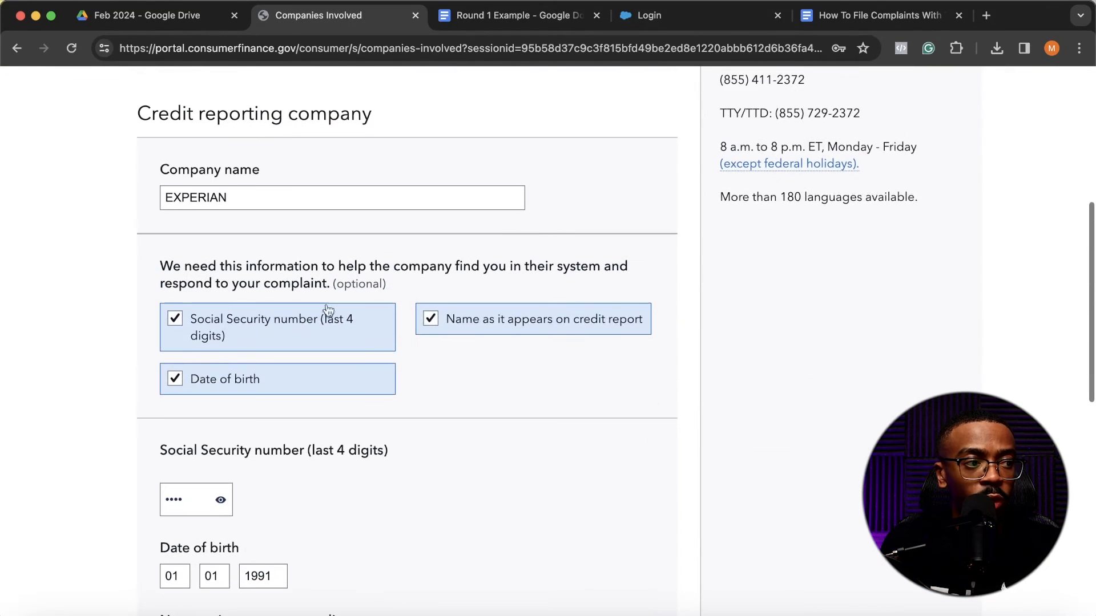
scroll(319, 306, down, 3)
scroll(326, 310, down, 8)
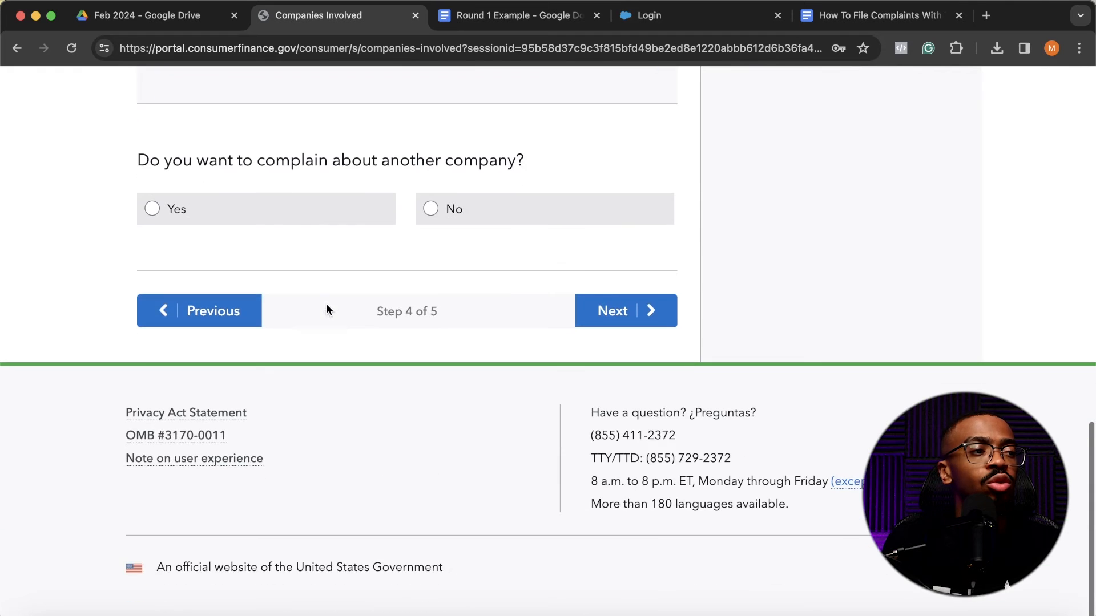
click(291, 224)
scroll(269, 481, down, 5)
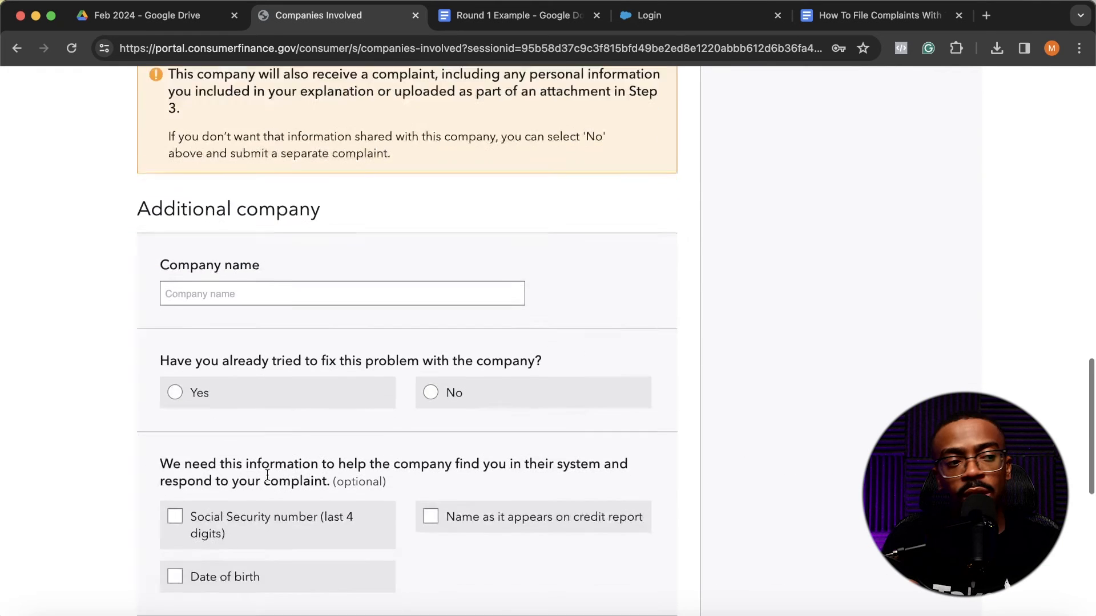
scroll(282, 457, up, 7)
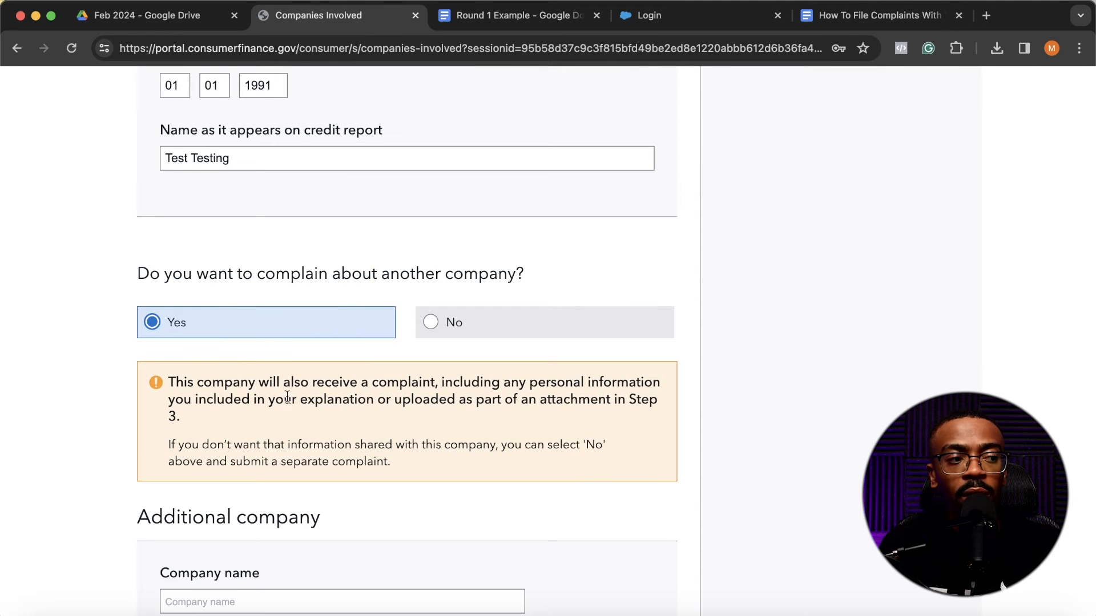
- Set the additional company name to TRANSUNION, chosen from the suggested companies
scroll(287, 396, down, 7)
click(243, 245)
text(Transunion)
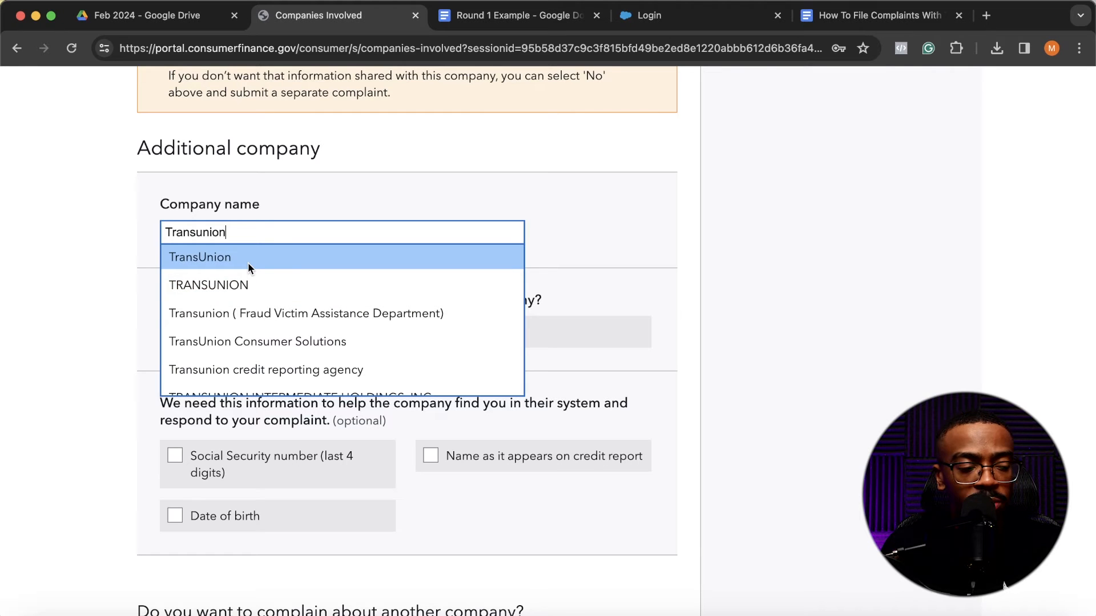
click(244, 284)
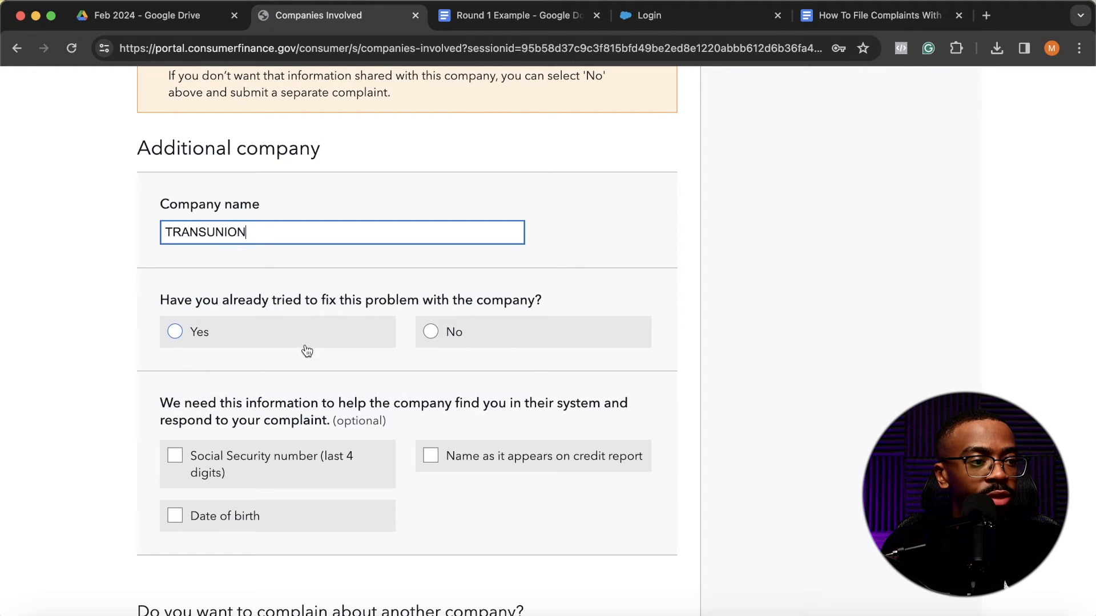
- Switch the additional company to the TransUnion entry and answer No to having already tried to fix the problem with it
scroll(307, 351, down, 1)
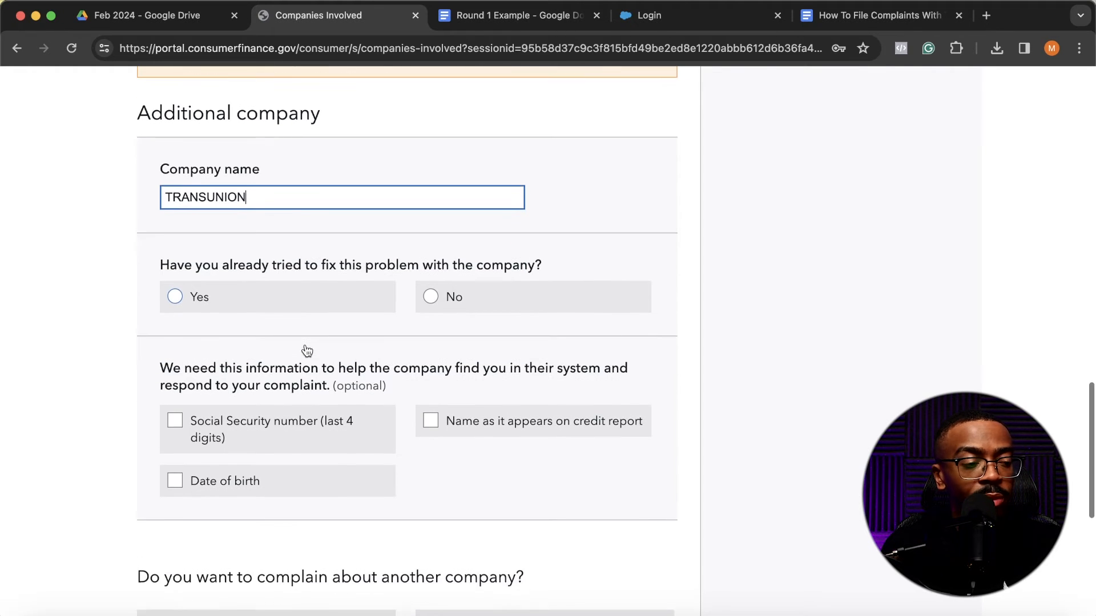
click(451, 300)
scroll(450, 301, down, 1)
scroll(388, 285, up, 1)
scroll(360, 277, down, 1)
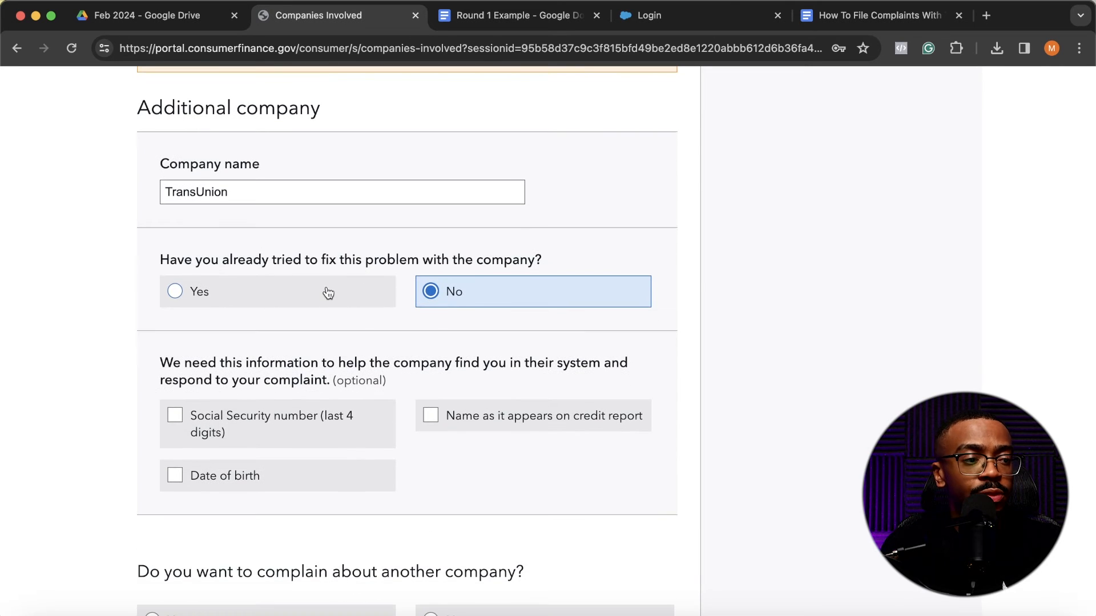
click(258, 294)
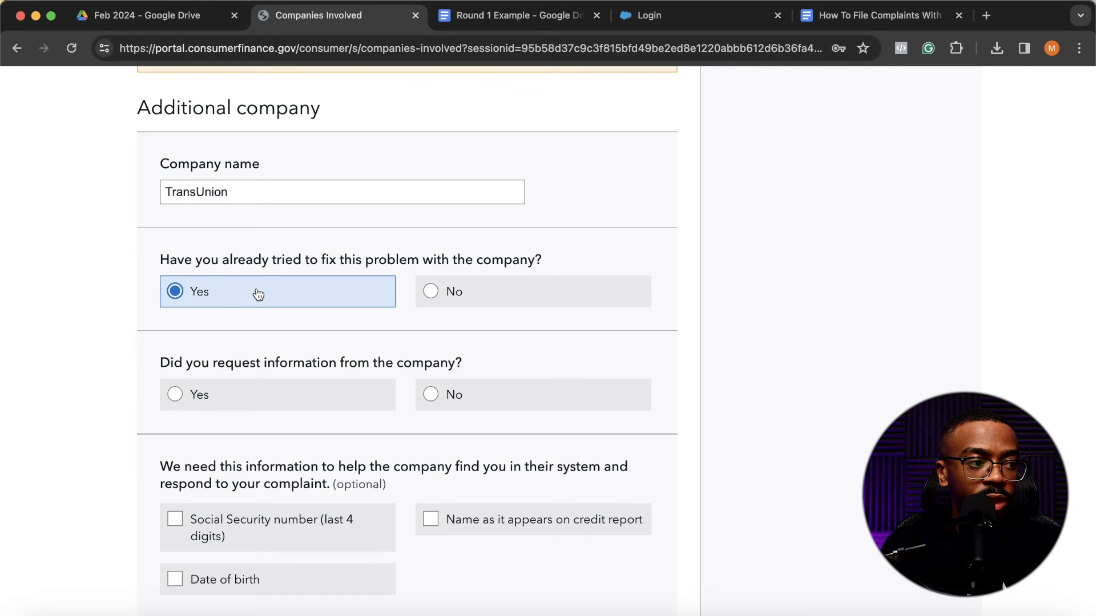
click(474, 291)
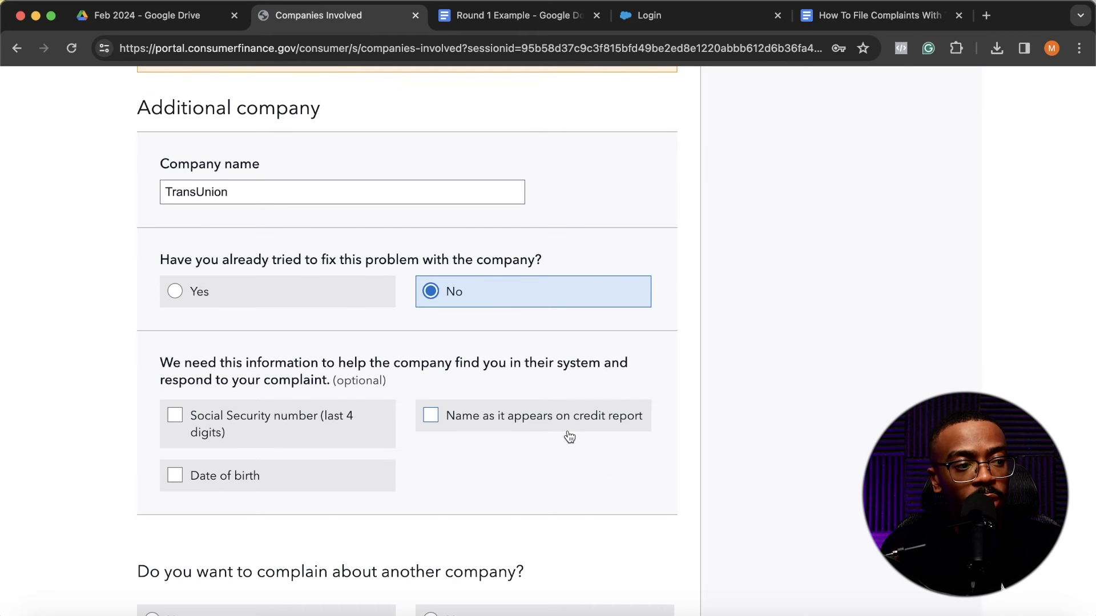
- Choose to provide TransUnion with the last 4 Social Security digits, the name on the credit report and the date of birth
scroll(569, 438, down, 3)
click(298, 281)
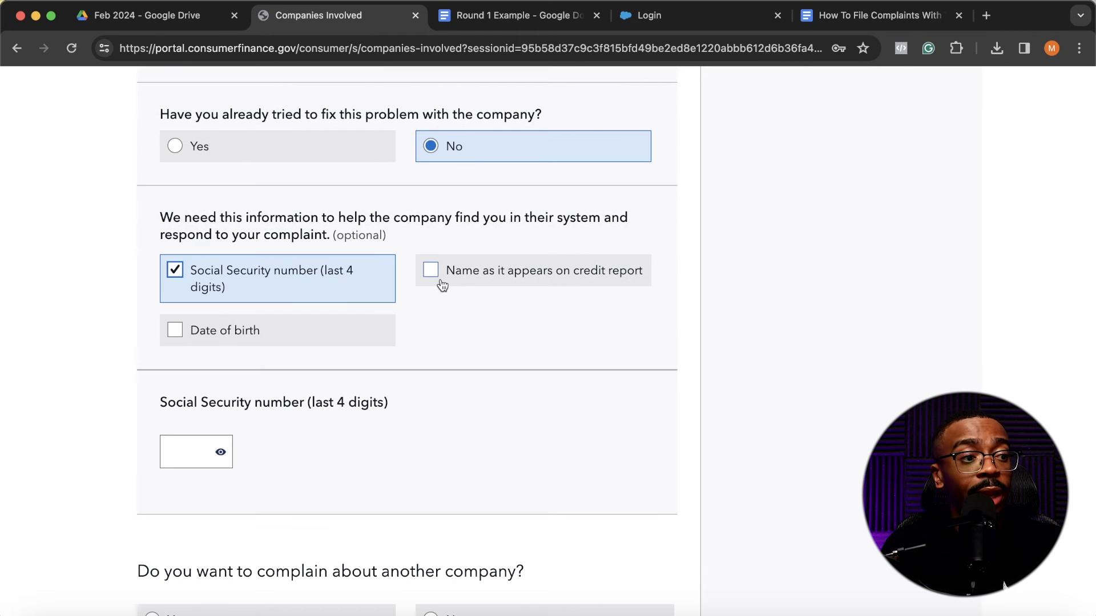
click(448, 282)
click(332, 330)
- Fill in TransUnion's identifying details: the last 4 Social Security digits, the date of birth and the name on the credit report
scroll(188, 342, down, 3)
click(182, 324)
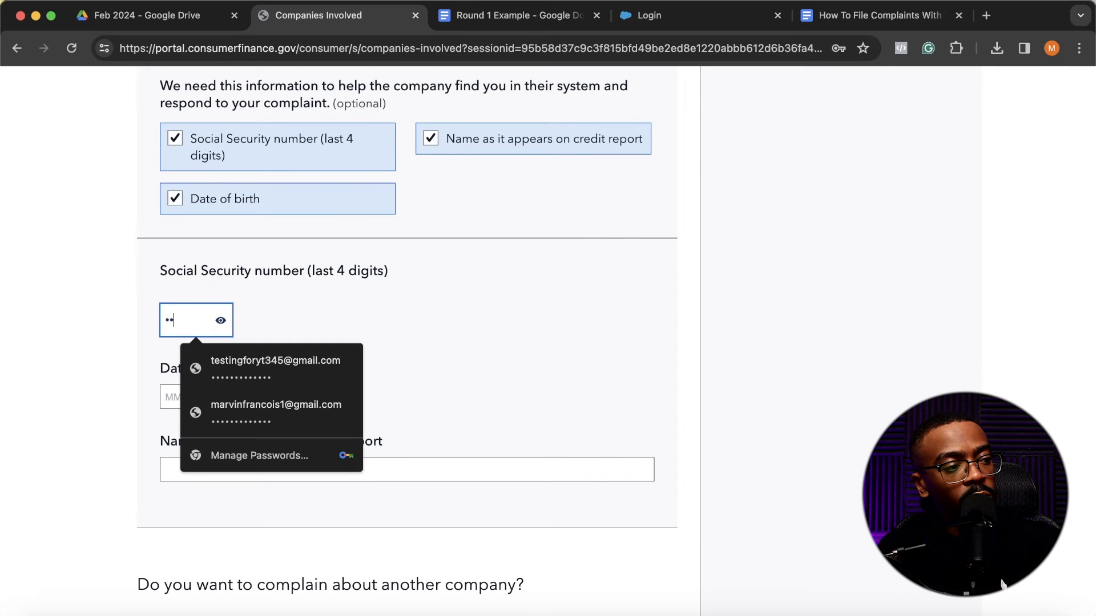
click(112, 369)
click(169, 396)
text(011)
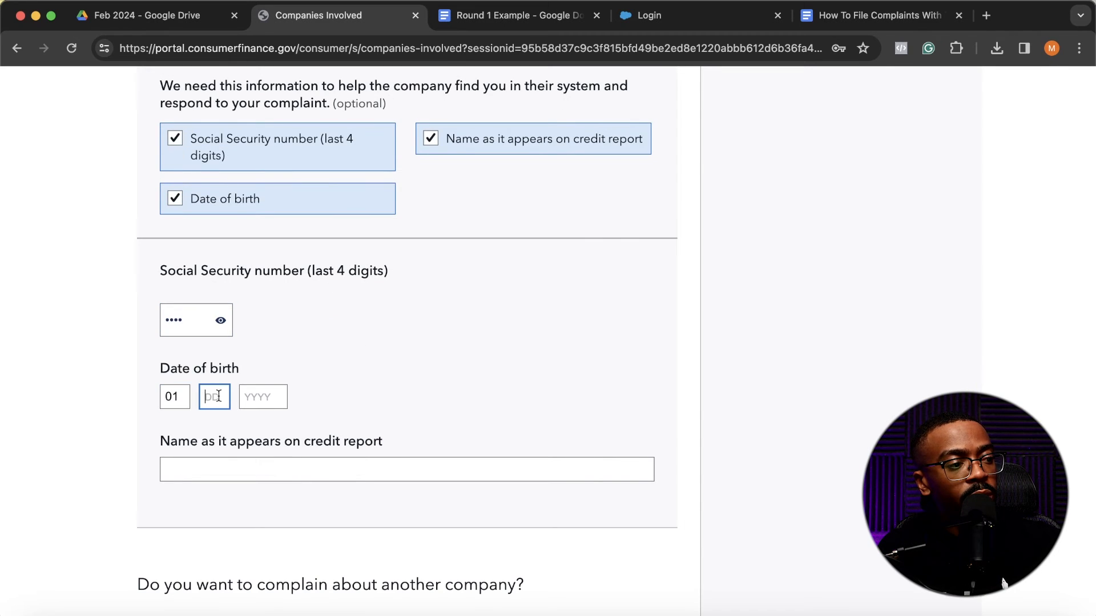
click(274, 400)
text(1991)
click(277, 464)
text(Test Testing)
- Answer No to complaining about another company, continue to step 5 and dismiss the offer to save the password
scroll(289, 375, down, 5)
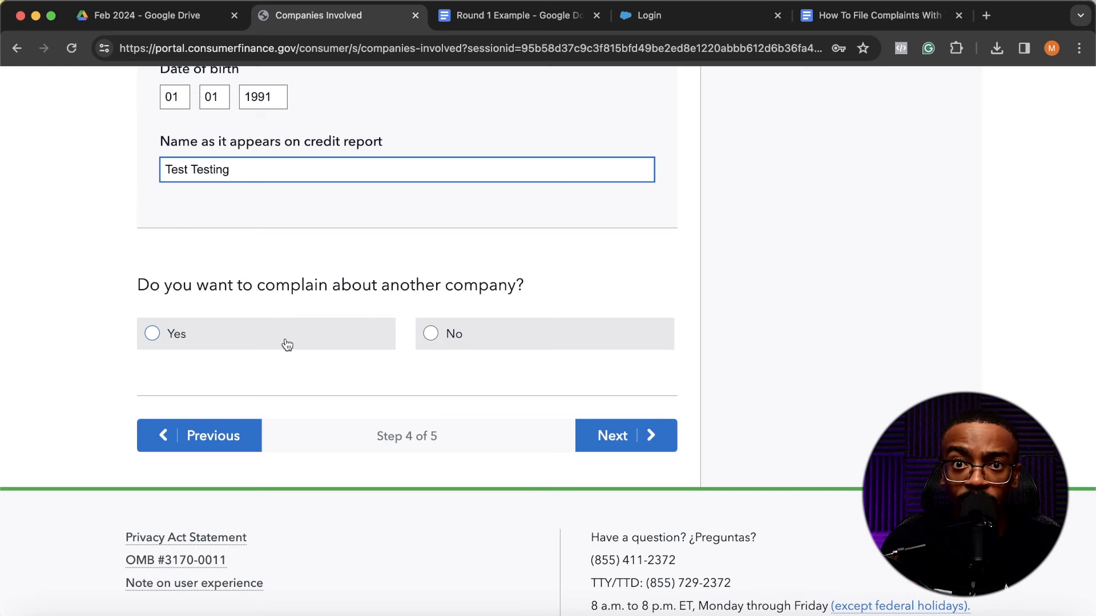
click(462, 344)
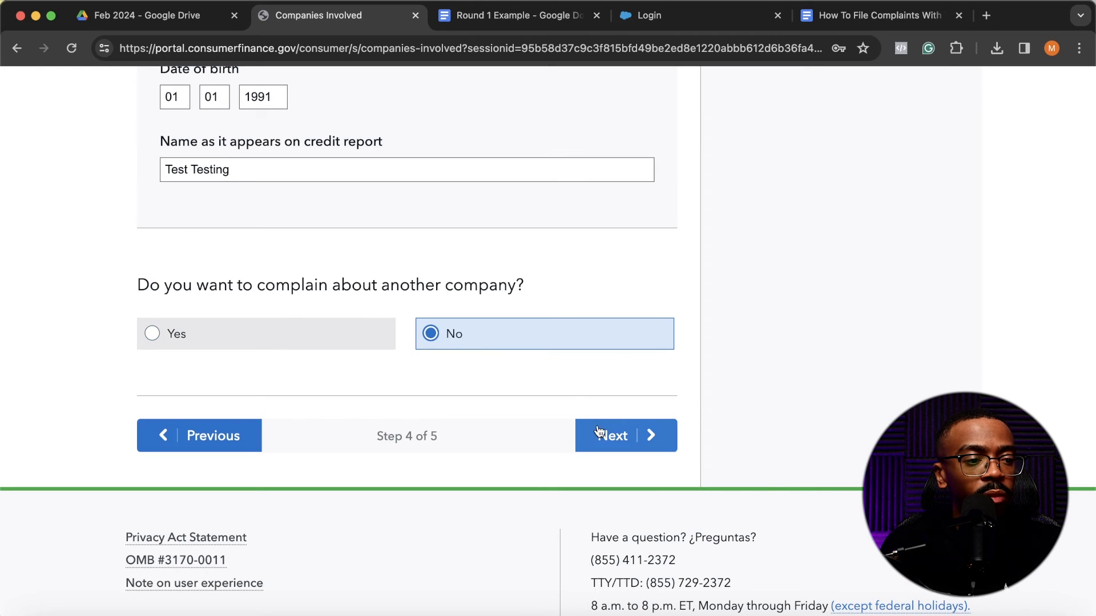
click(614, 444)
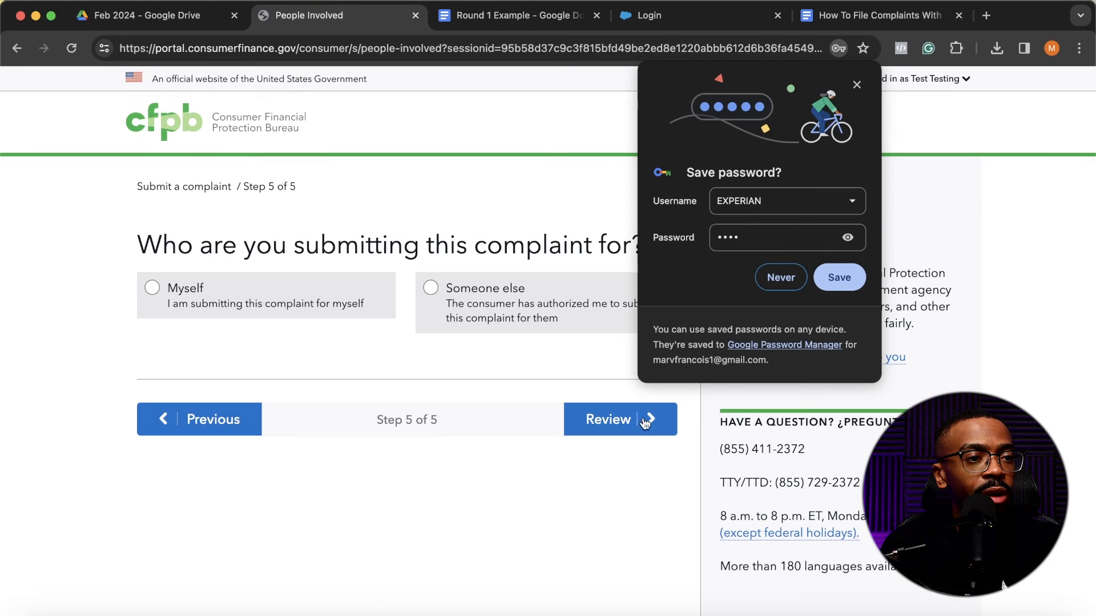
click(857, 86)
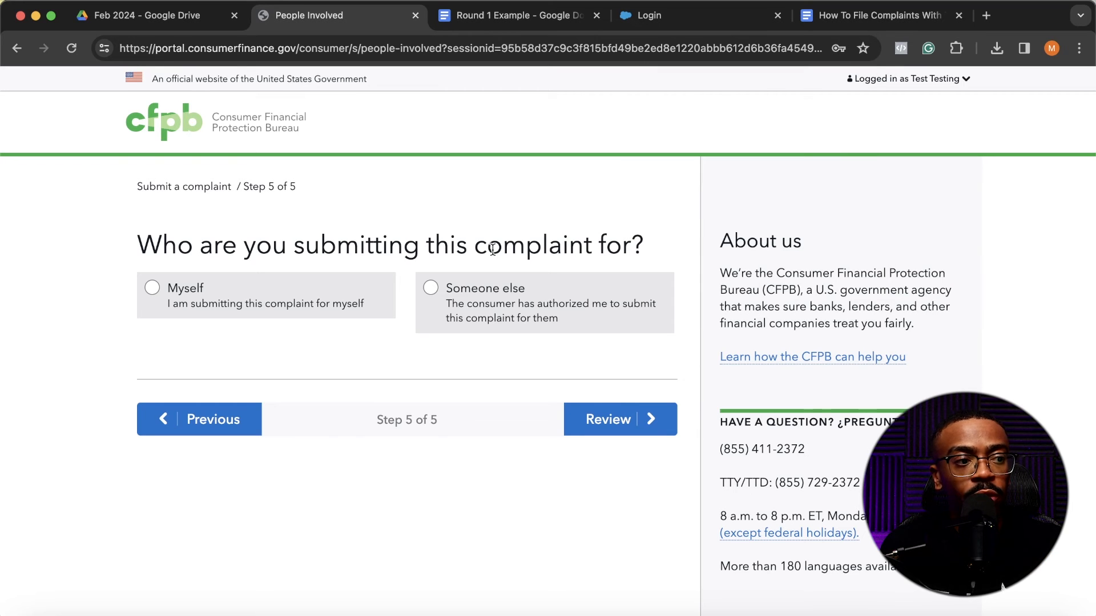
- Choose Myself as the person the complaint is submitted for and review the contact information section
click(272, 306)
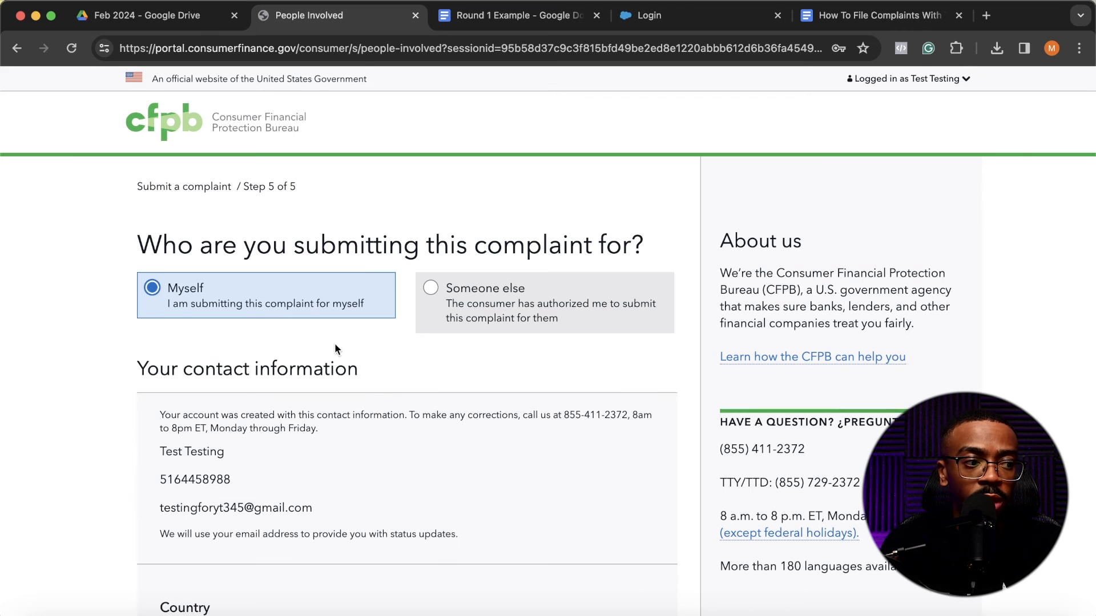
scroll(389, 399, down, 5)
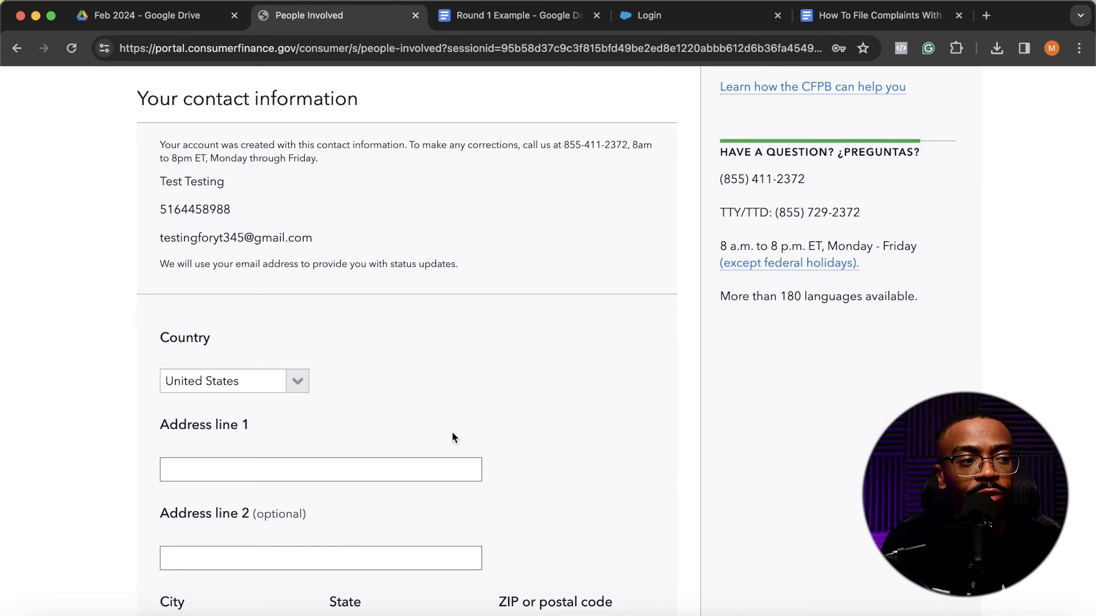
scroll(451, 431, down, 4)
scroll(453, 437, up, 5)
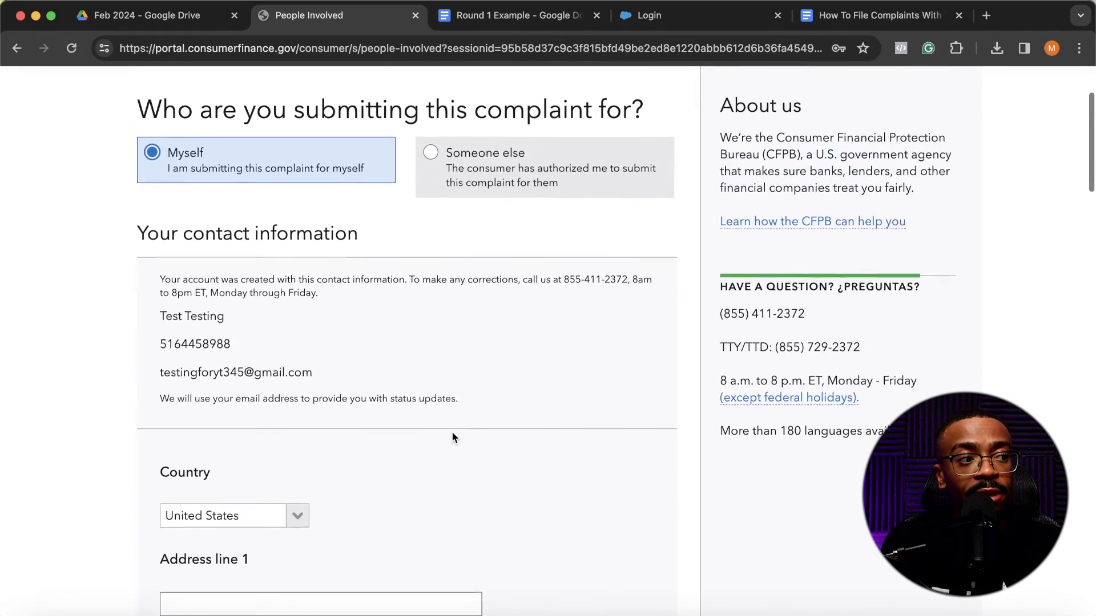
scroll(452, 438, down, 4)
scroll(452, 438, up, 4)
scroll(452, 438, down, 5)
scroll(452, 438, up, 1)
scroll(452, 438, up, 3)
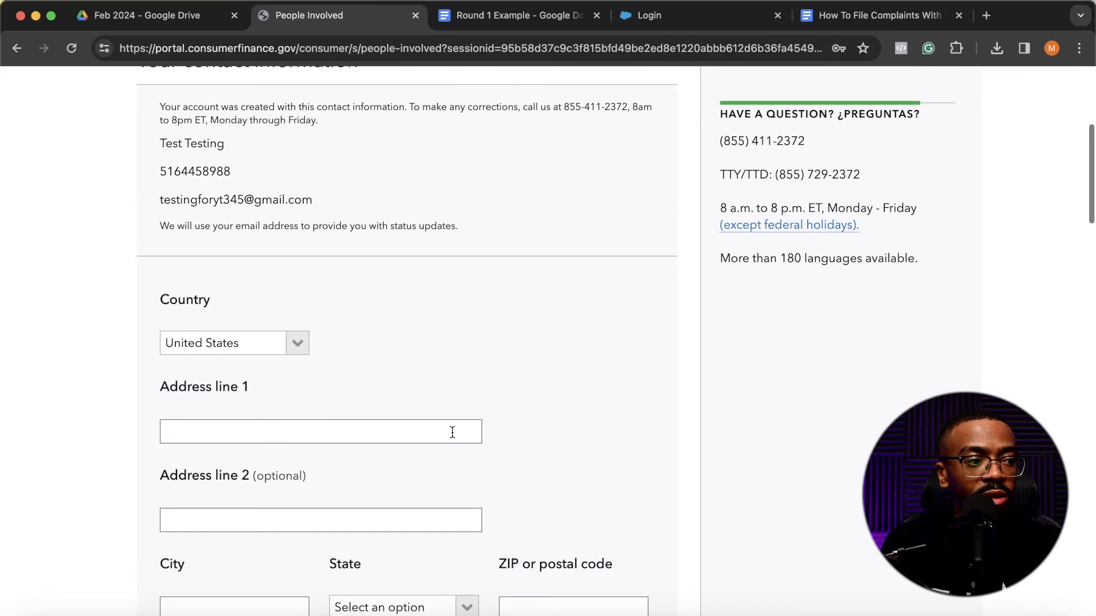
scroll(328, 436, down, 1)
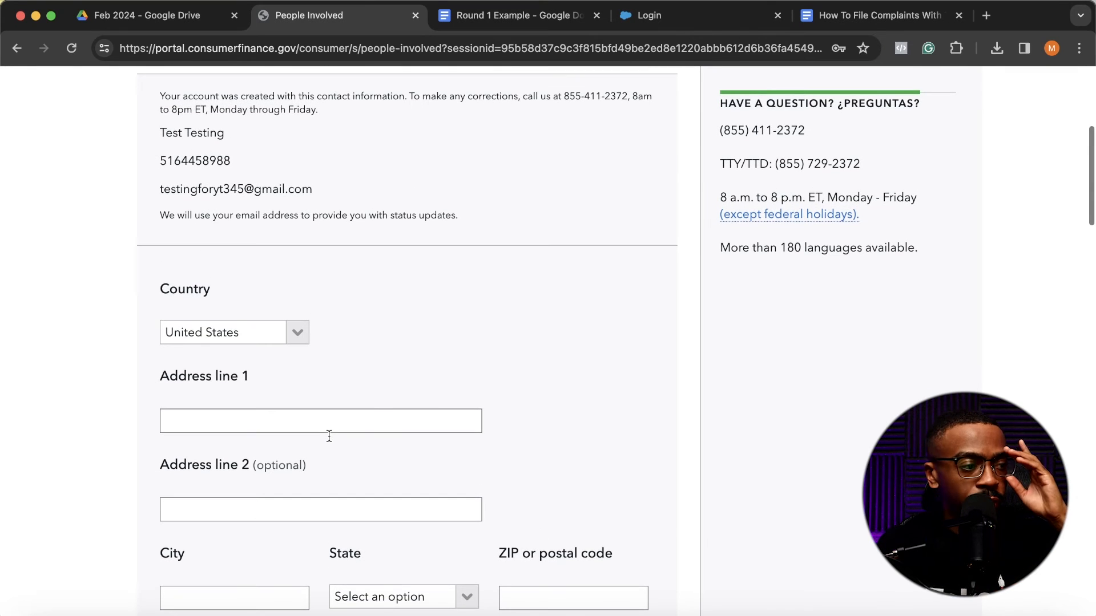
- Enter the street address in Address line 1 and the city in the contact information
click(335, 429)
text(123 M)
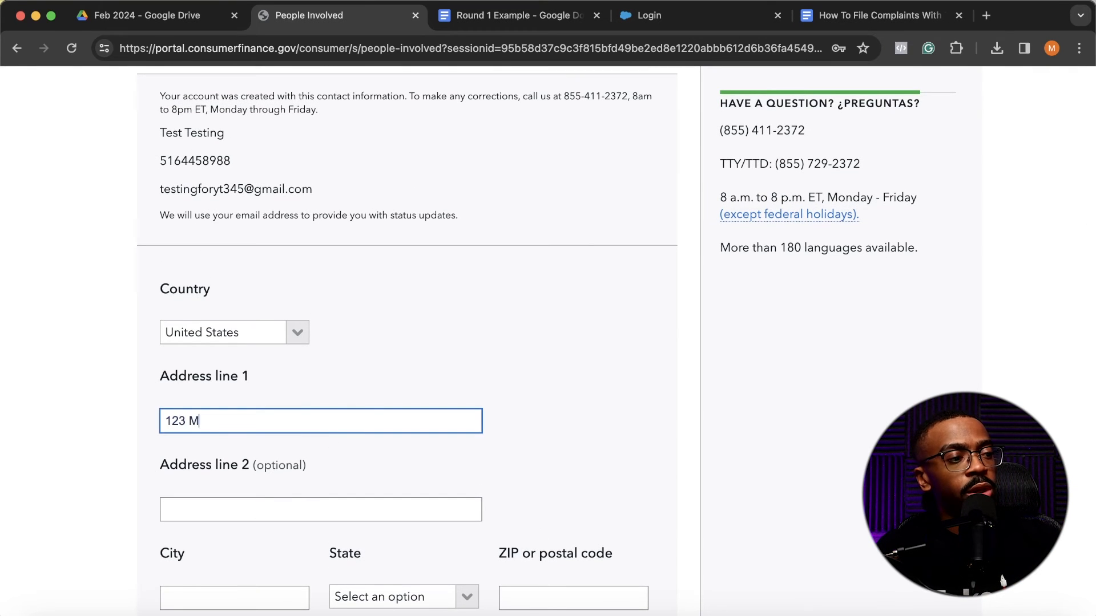
text(ain St)
key(Tab)
scroll(273, 347, down, 5)
click(276, 329)
text(New York)
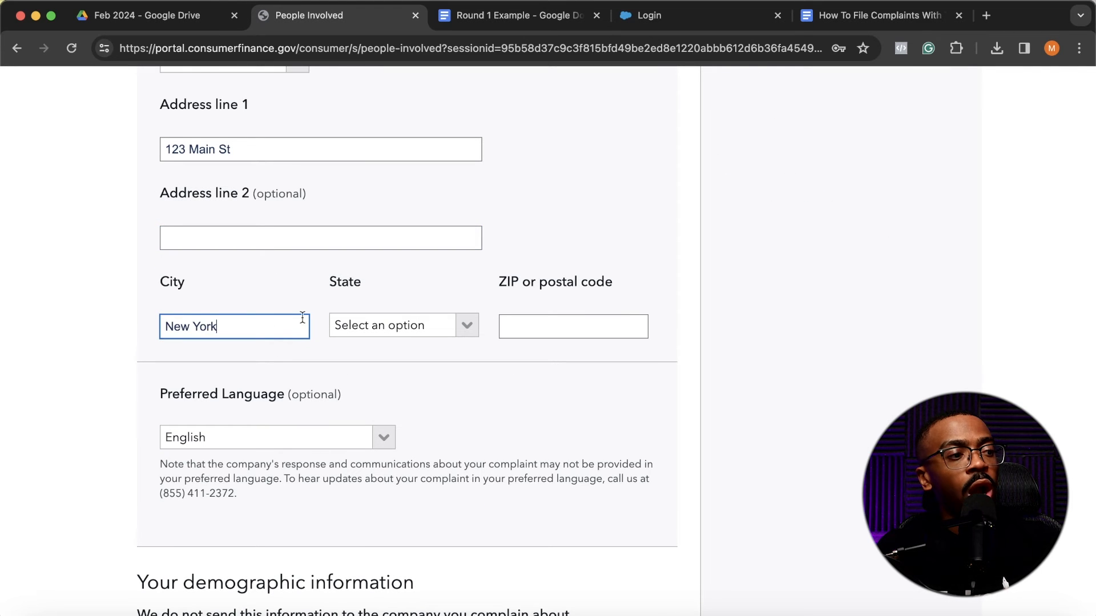
- Select the state and enter the ZIP code to complete the mailing address
click(434, 327)
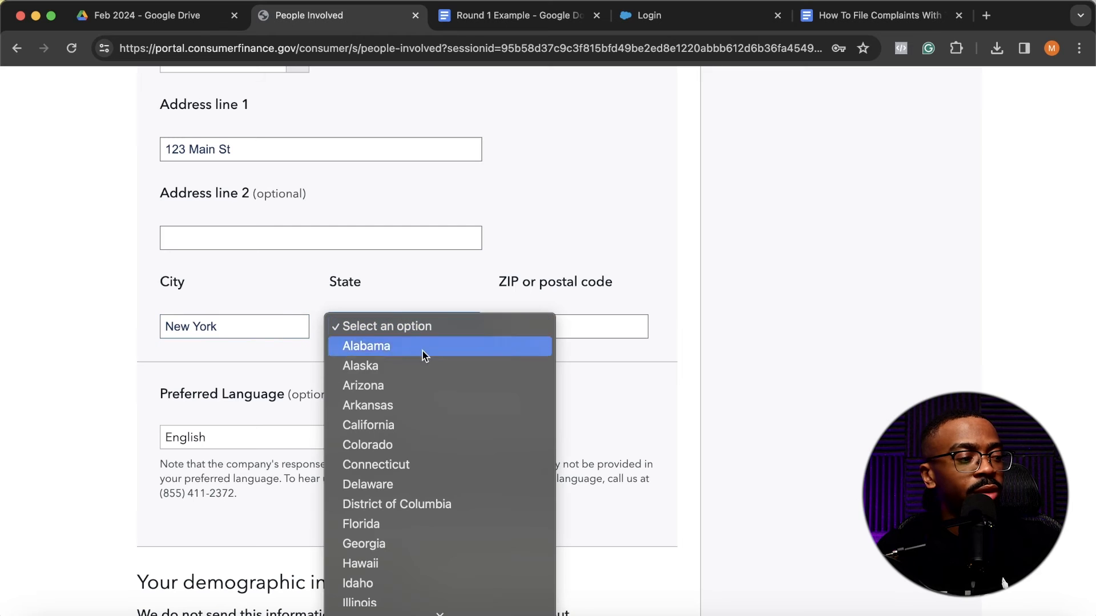
scroll(428, 468, down, 5)
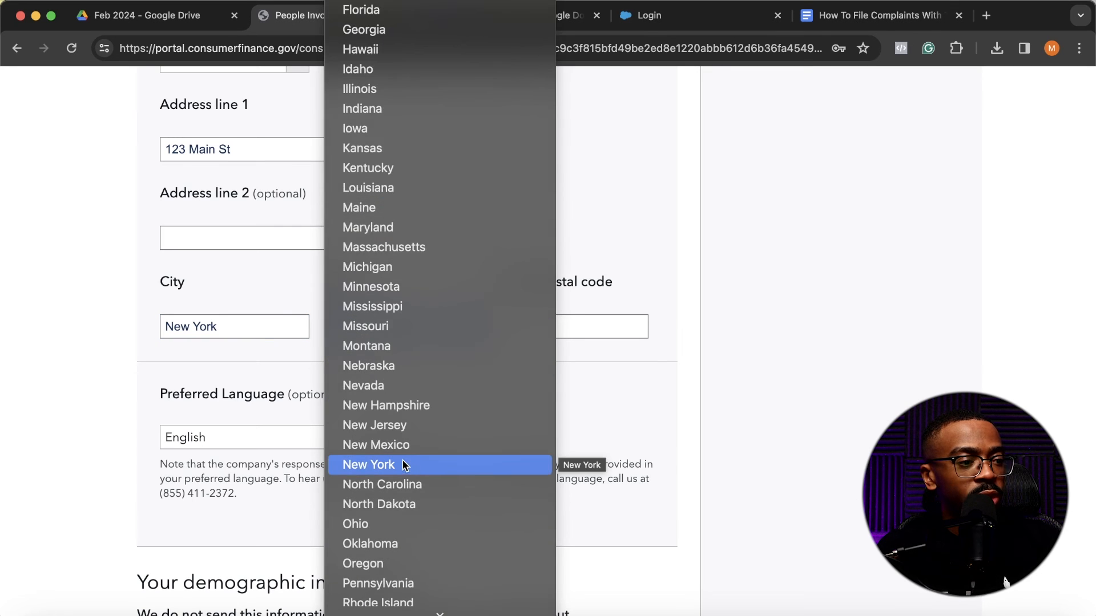
click(426, 465)
click(538, 327)
text(11104)
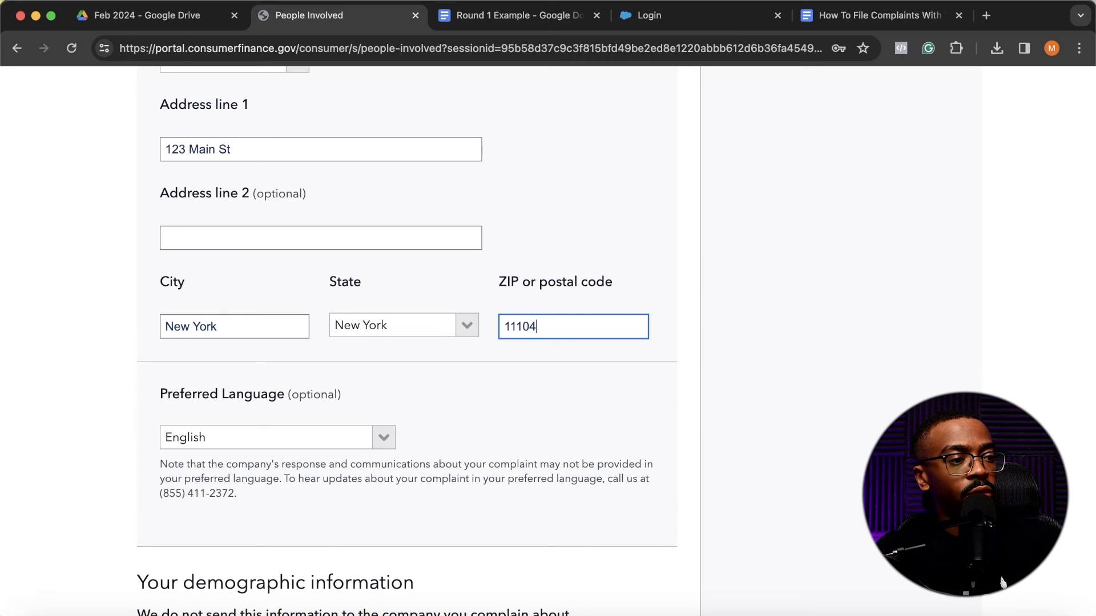
click(638, 400)
- Look through the optional demographic, household and servicemember questions, leave them blank and proceed to the complaint review
scroll(637, 400, down, 3)
scroll(637, 400, up, 2)
click(390, 376)
scroll(383, 381, down, 5)
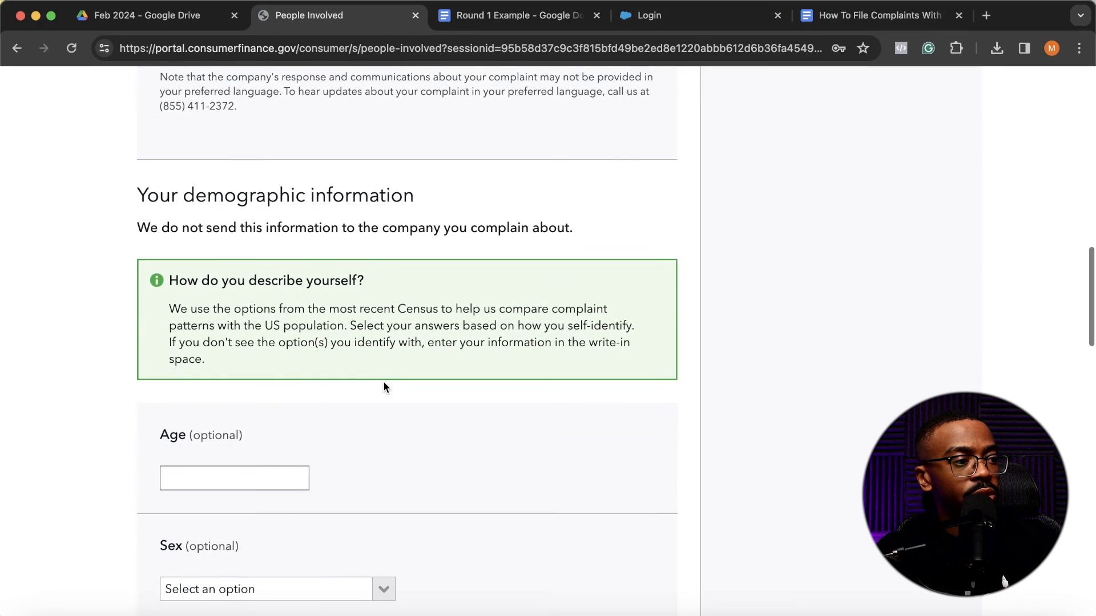
scroll(383, 381, down, 2)
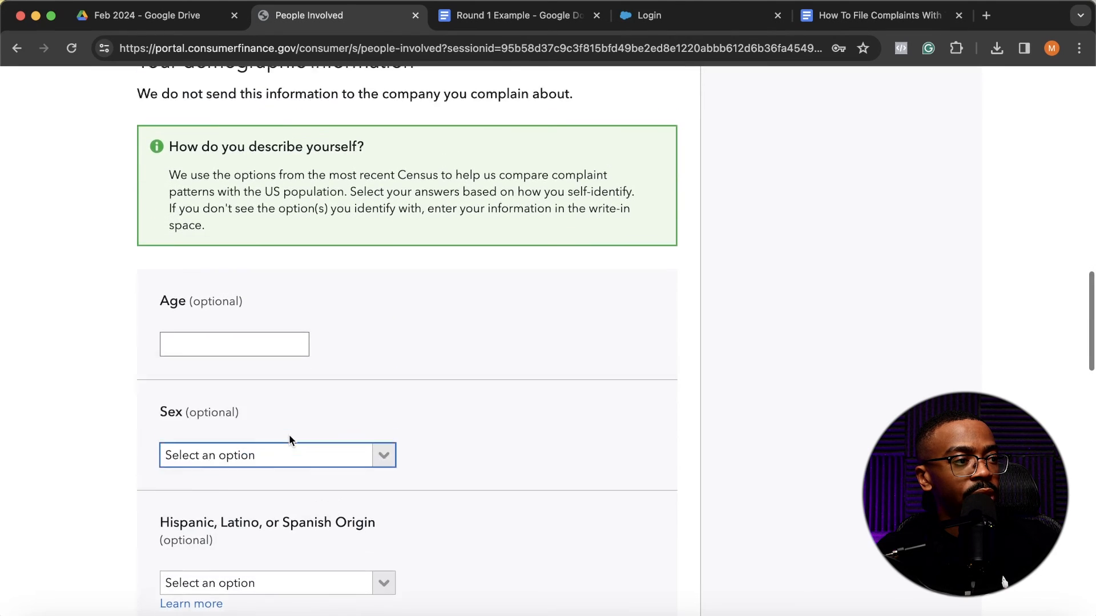
scroll(289, 441, up, 1)
scroll(355, 396, down, 2)
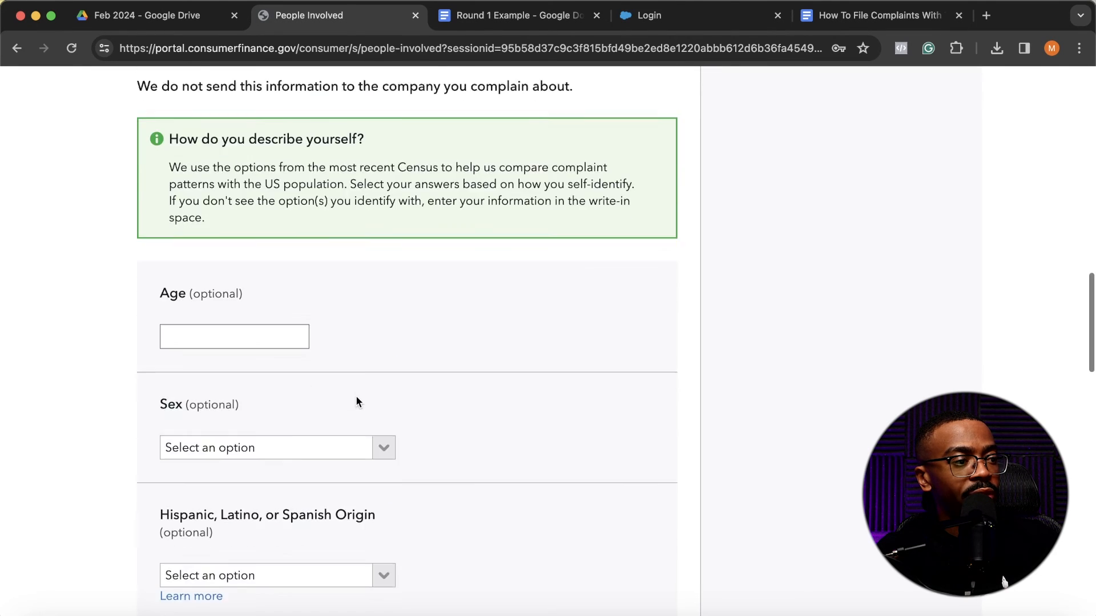
scroll(356, 401, down, 2)
scroll(356, 402, up, 2)
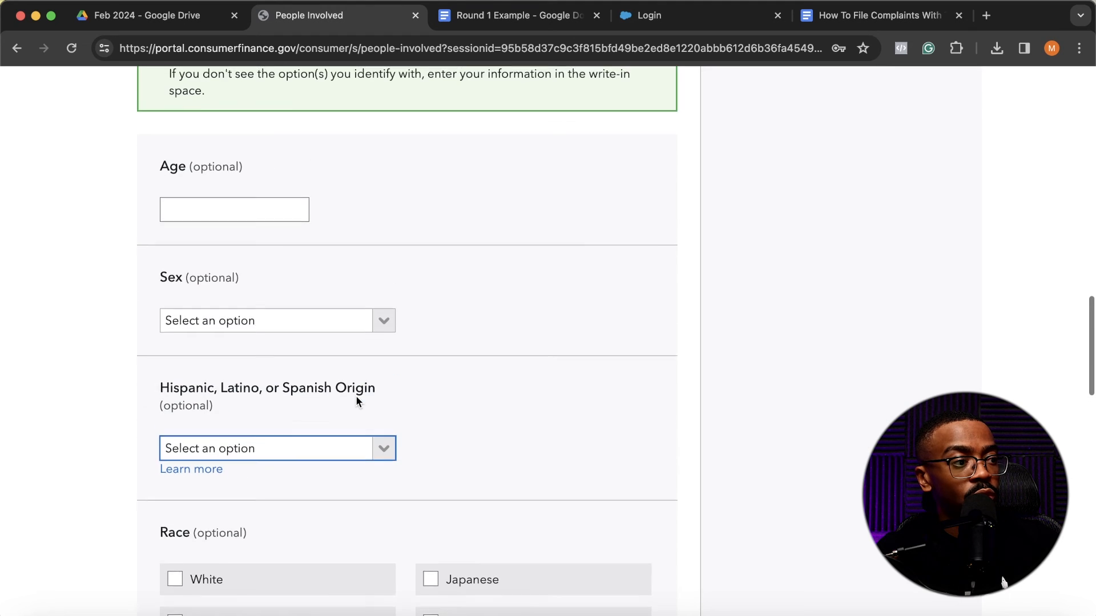
scroll(356, 396, down, 7)
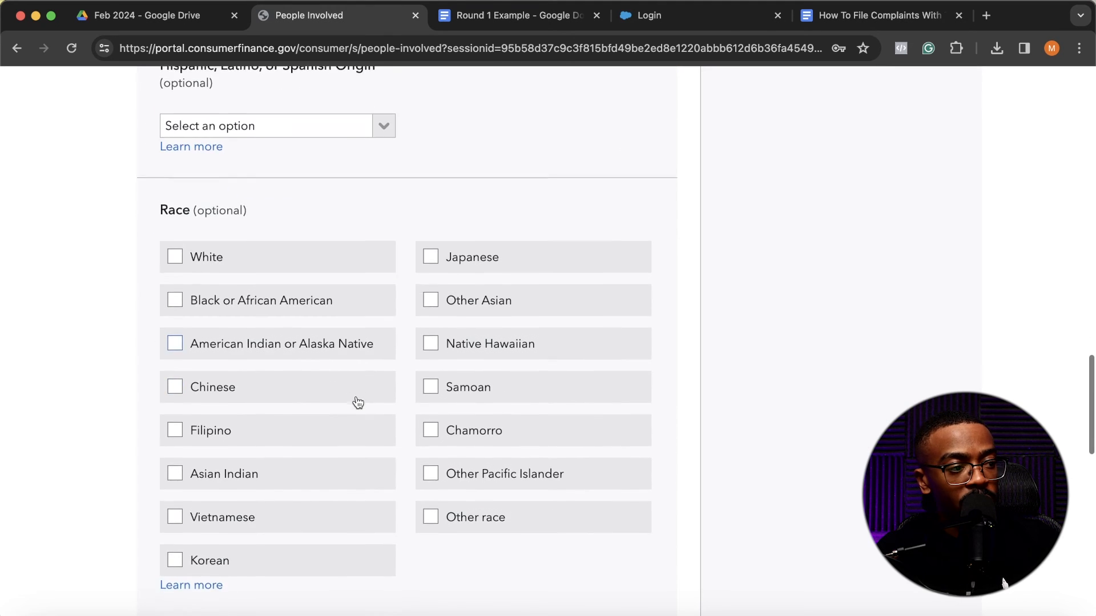
scroll(397, 259, down, 8)
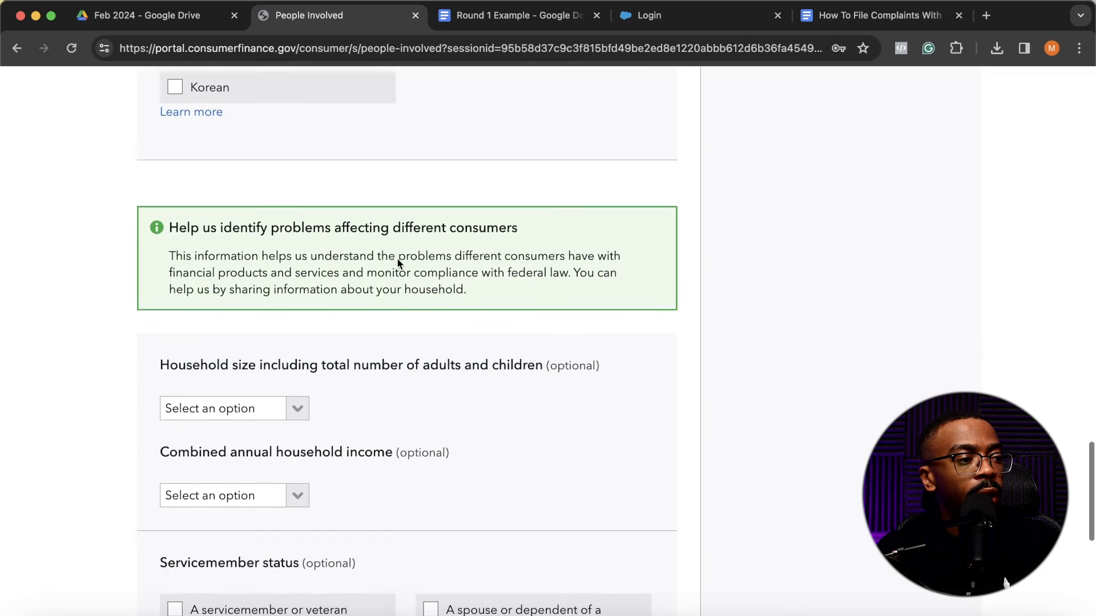
scroll(397, 259, down, 2)
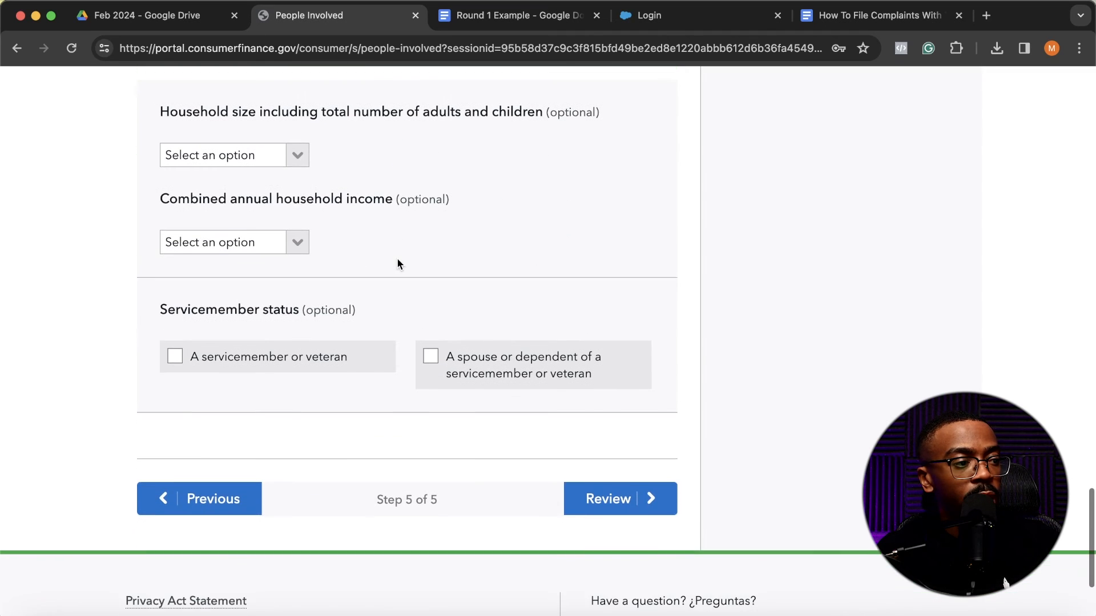
click(597, 507)
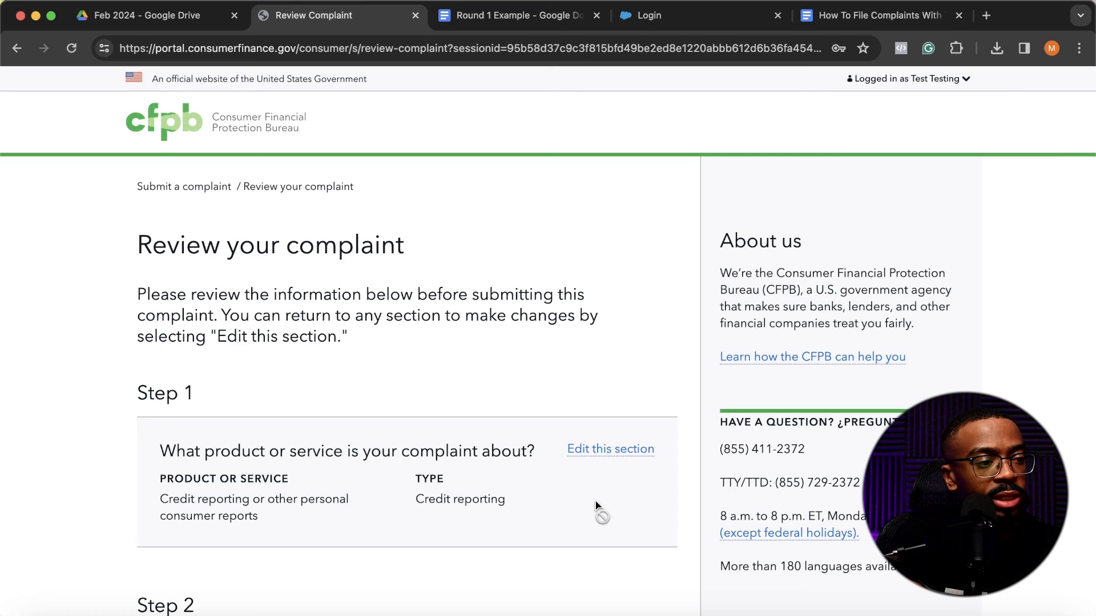
- Review the complaint summary from the product, problem, description and attachment through the companies, contact information and consent statements
scroll(594, 501, down, 1)
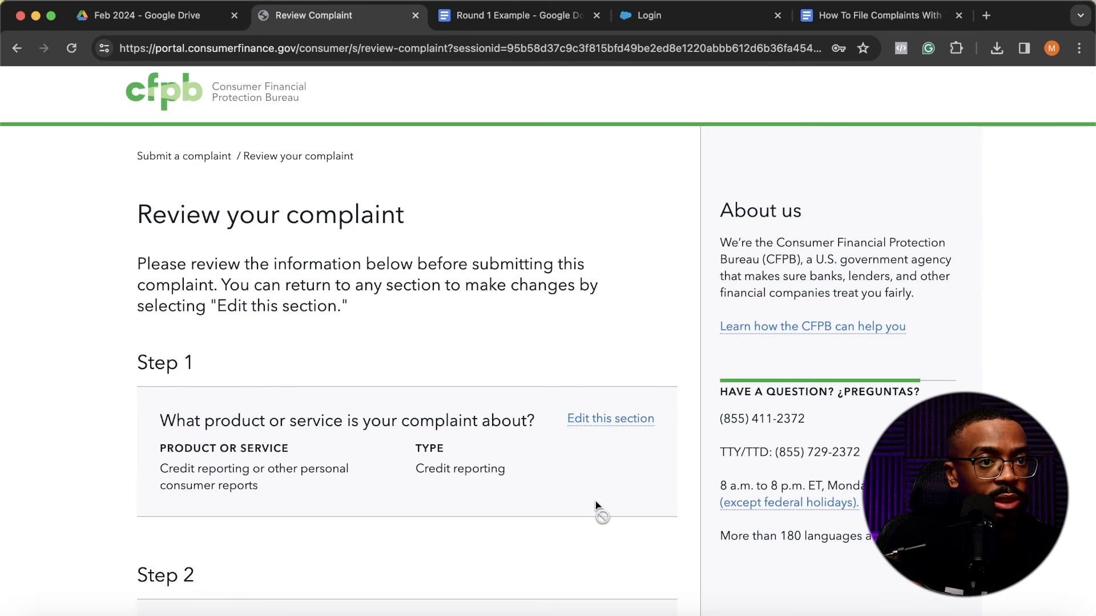
scroll(425, 402, down, 5)
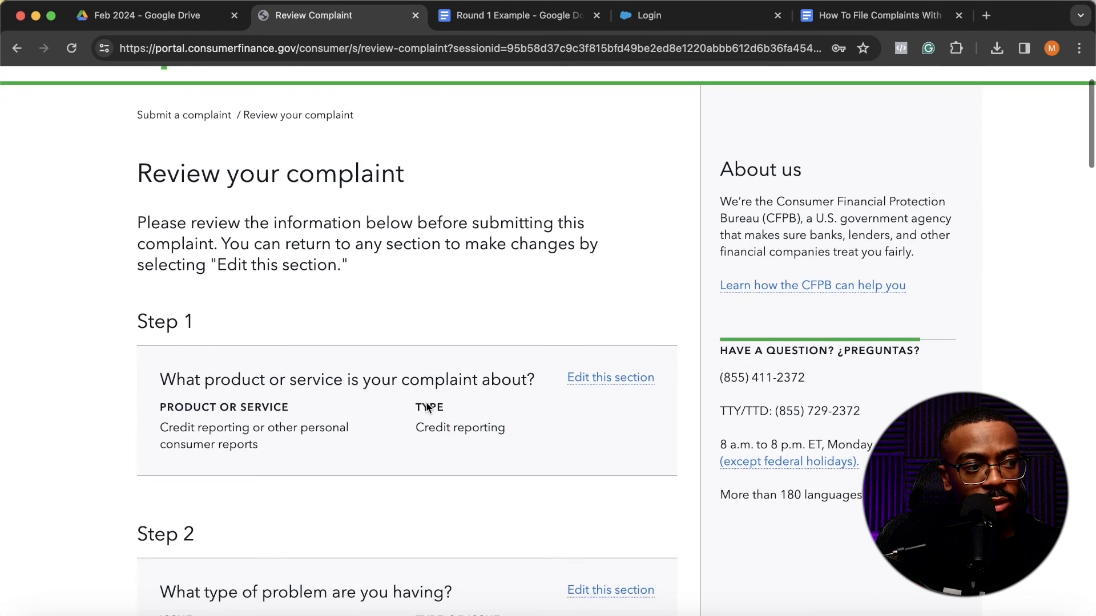
scroll(423, 400, down, 3)
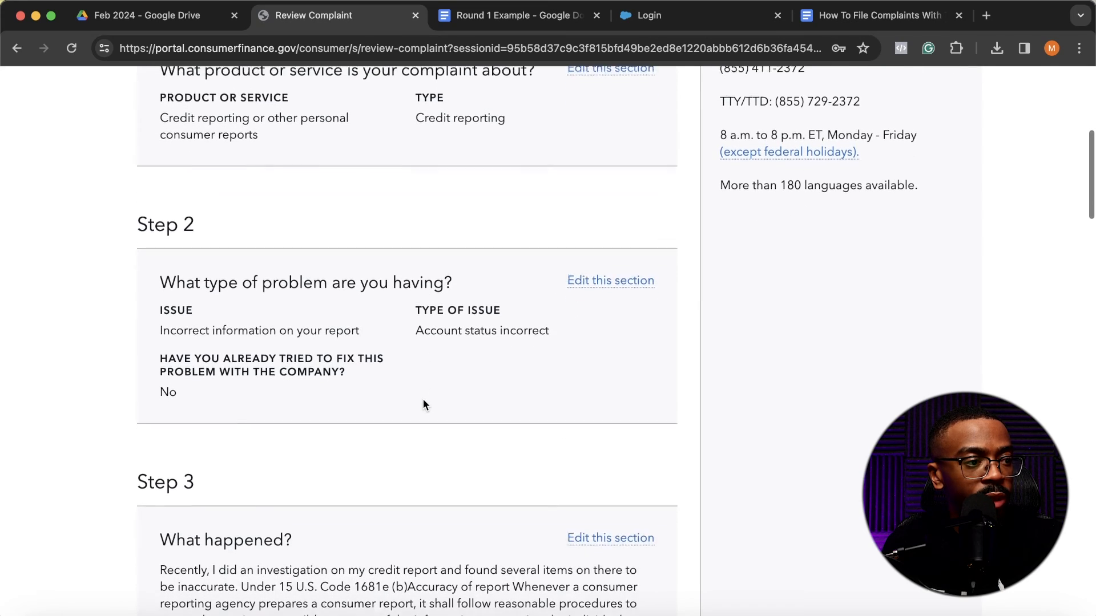
scroll(423, 399, down, 5)
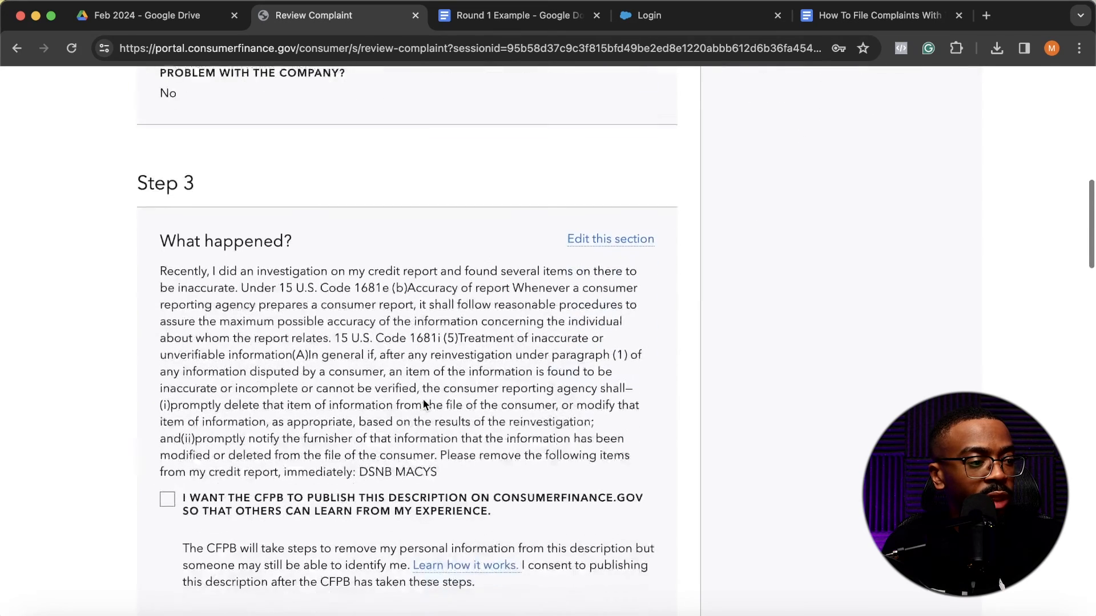
scroll(423, 399, down, 3)
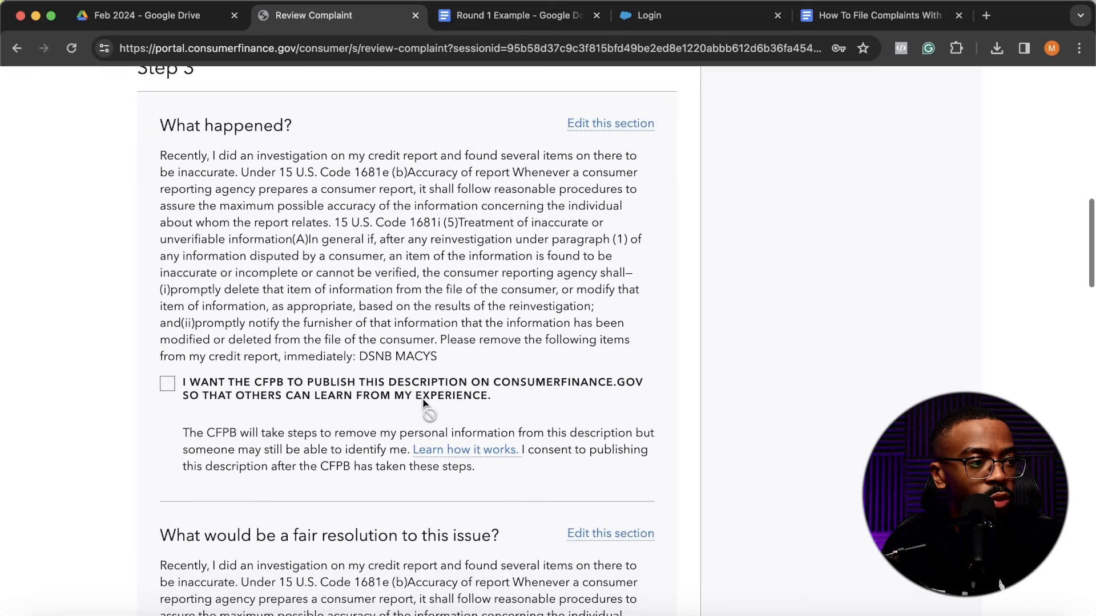
scroll(423, 398, down, 8)
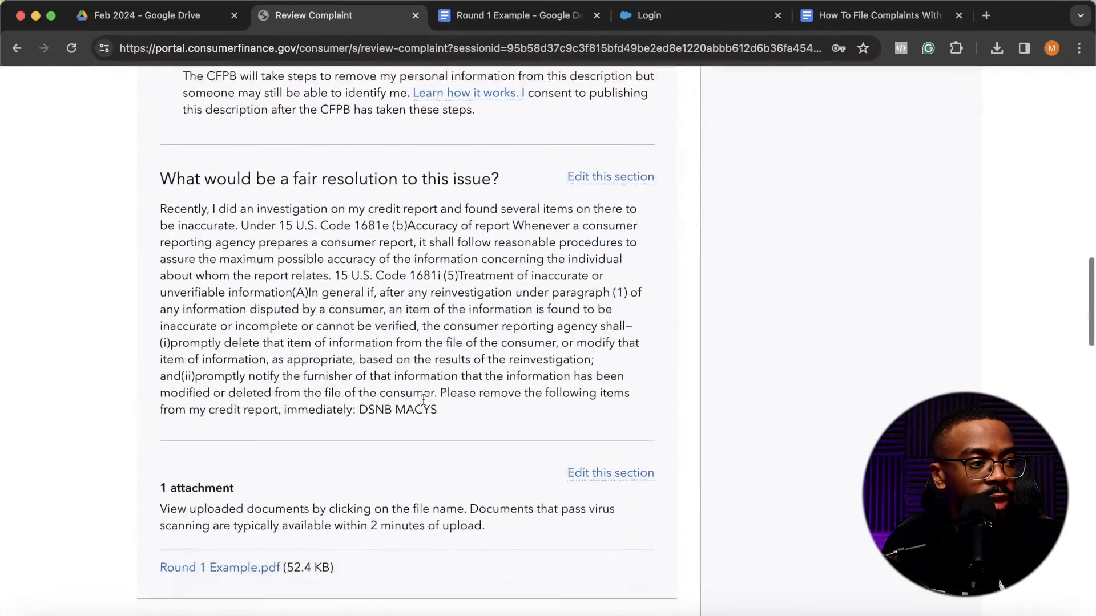
scroll(334, 322, up, 10)
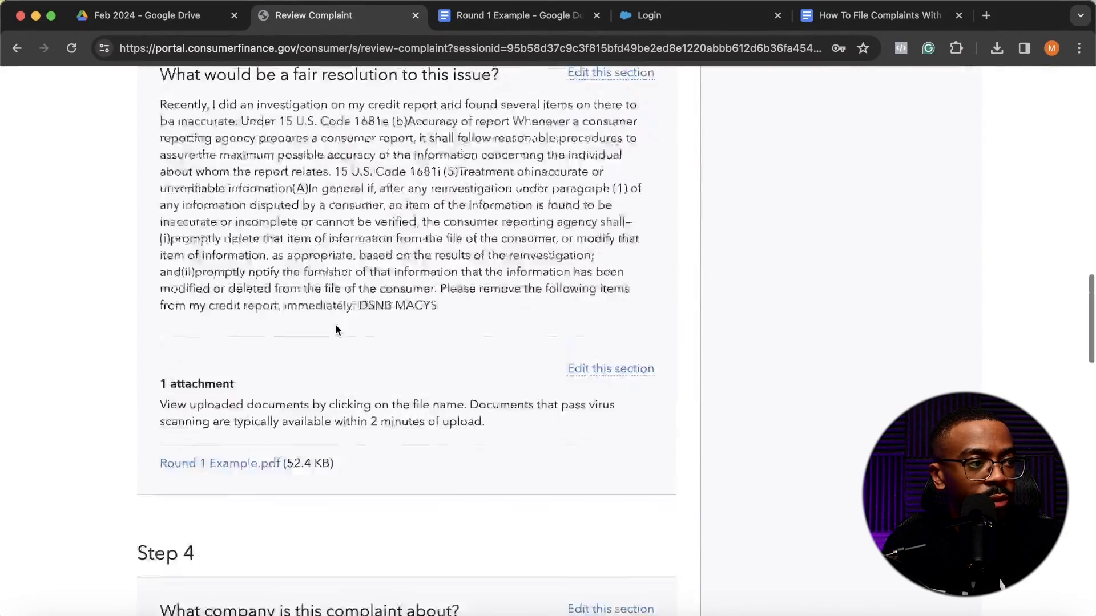
scroll(335, 324, down, 11)
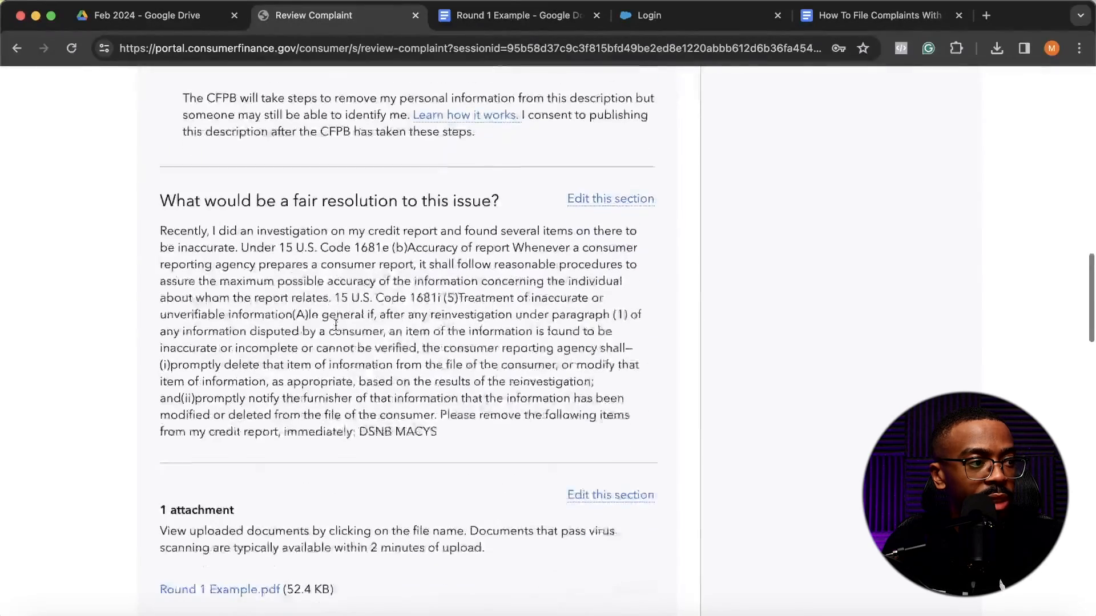
scroll(335, 330, down, 5)
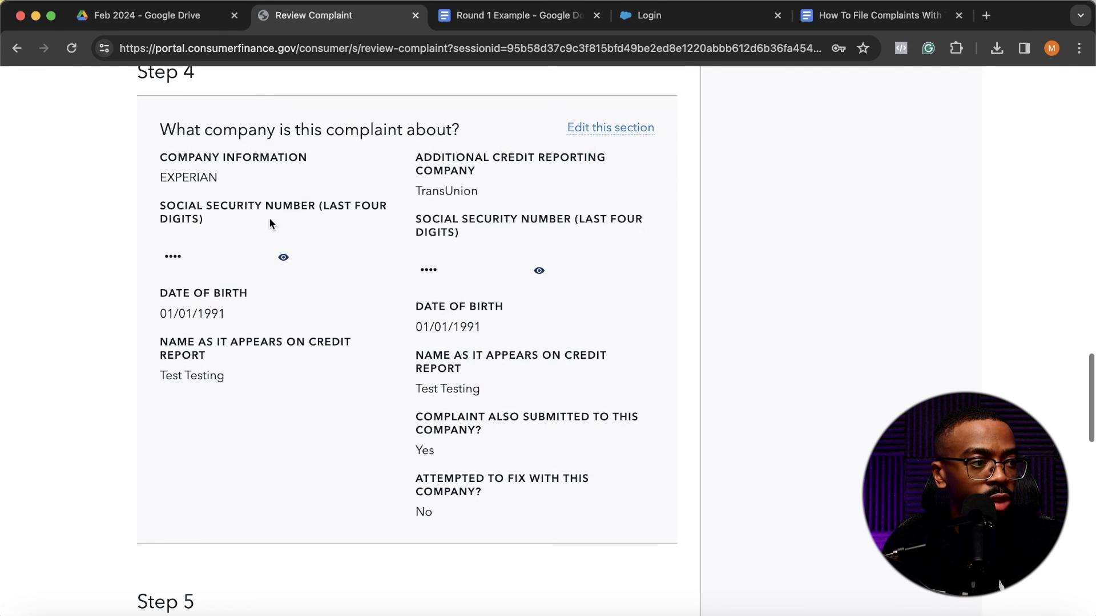
scroll(410, 203, down, 7)
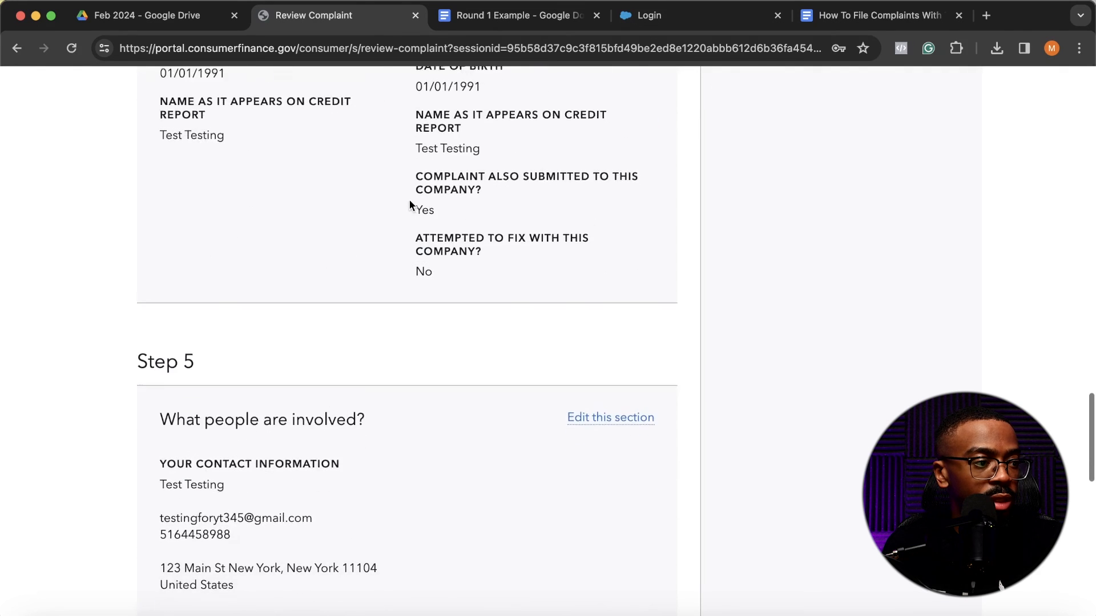
scroll(409, 204, down, 8)
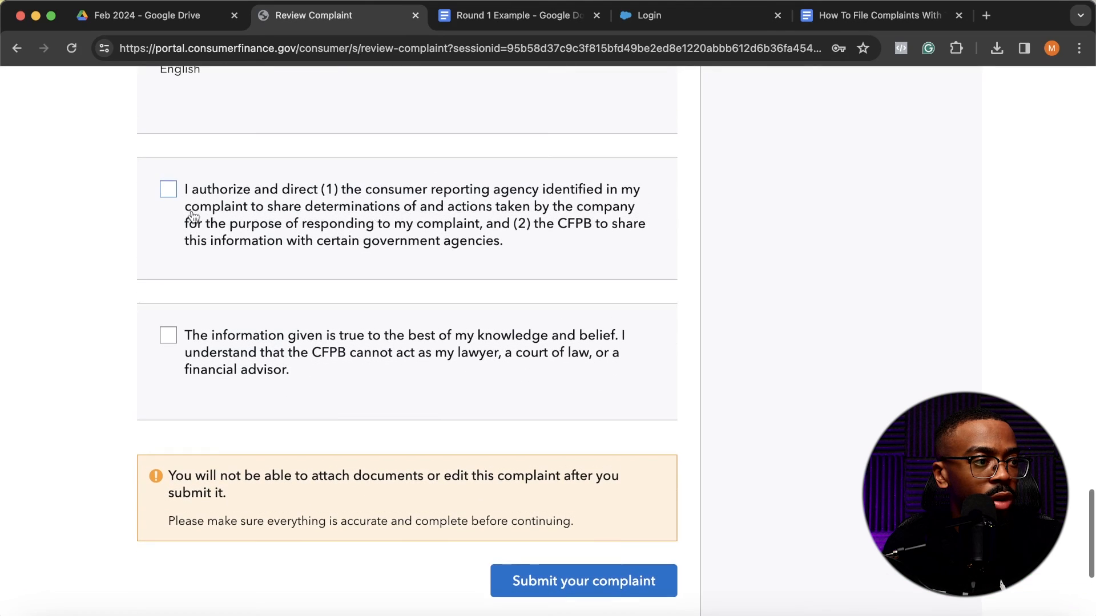
- Agree to the information-sharing authorization and the statement that the information is true, and submit the complaint
click(187, 194)
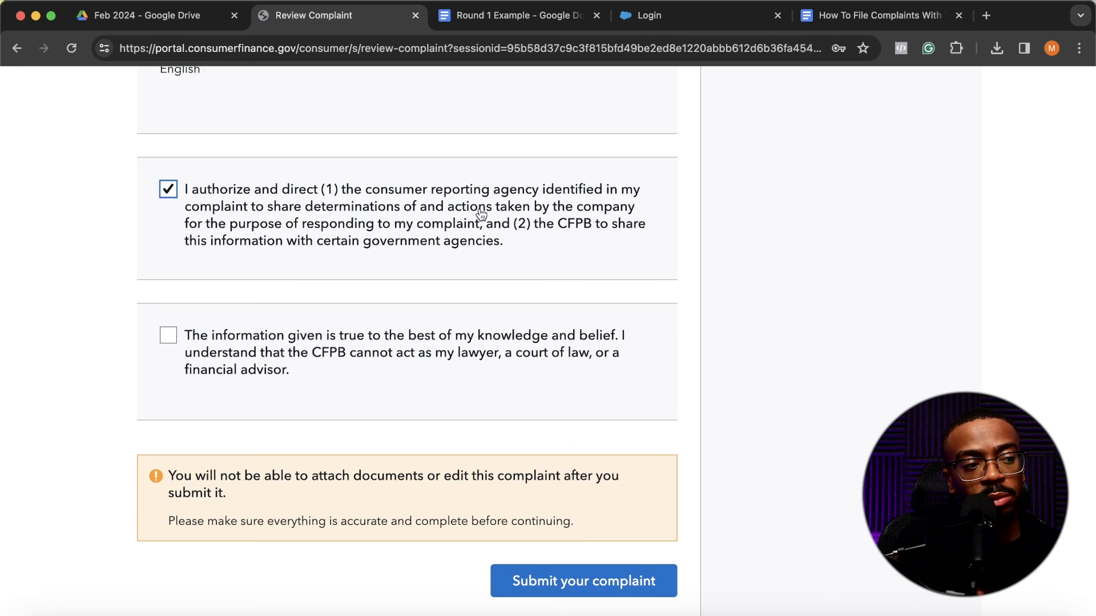
click(192, 340)
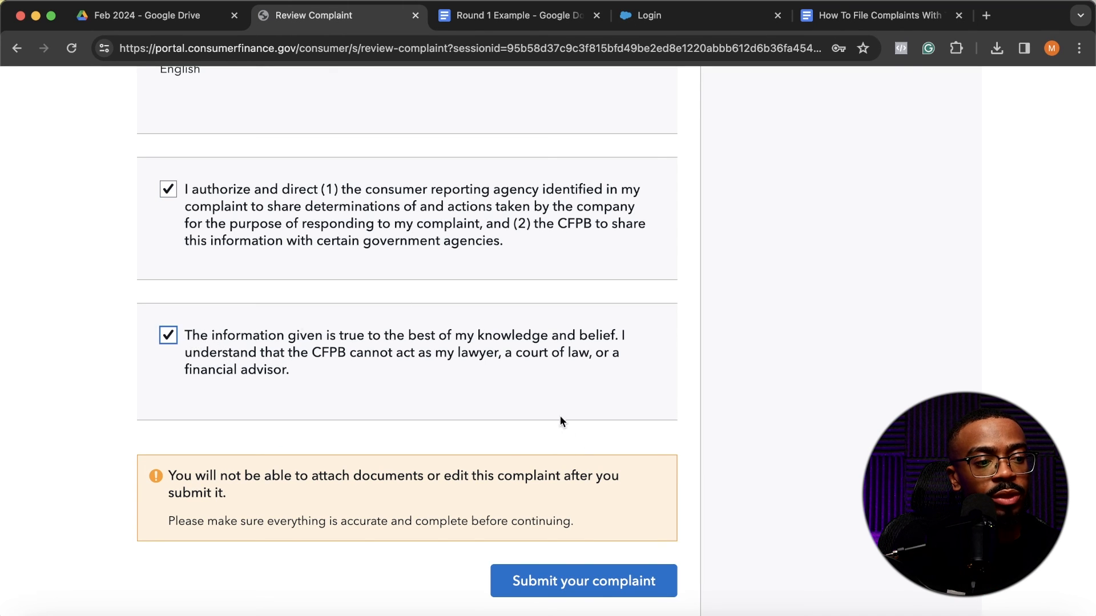
click(615, 587)
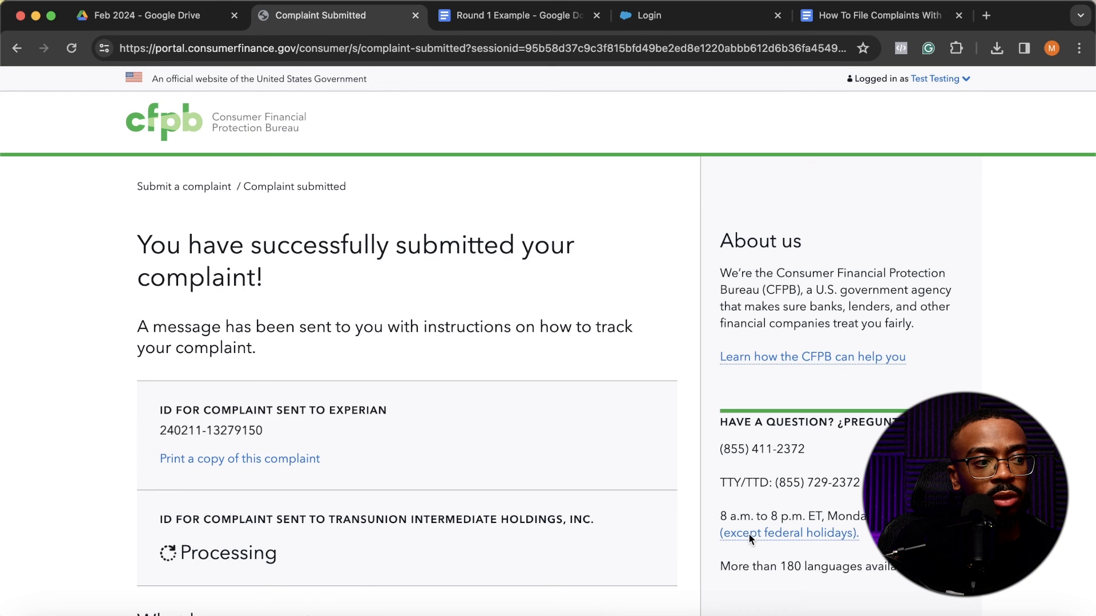
- Examine the submission confirmation for the Experian and TransUnion complaint IDs, what happens next and how to check the status
scroll(748, 533, down, 2)
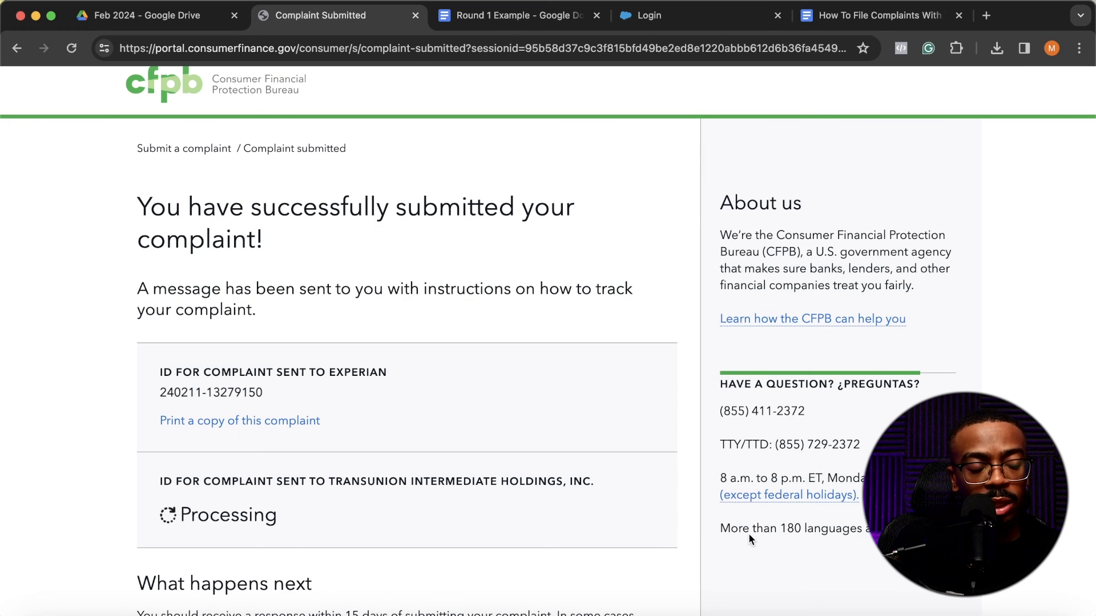
scroll(543, 434, down, 5)
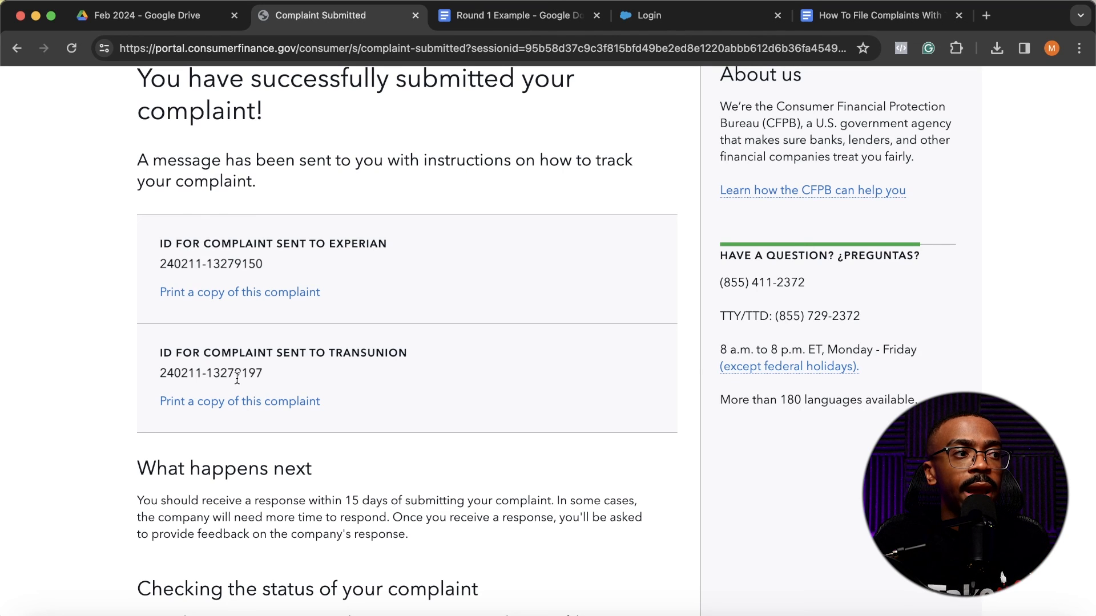
scroll(237, 378, down, 6)
scroll(237, 379, up, 3)
scroll(236, 379, down, 8)
scroll(237, 379, up, 15)
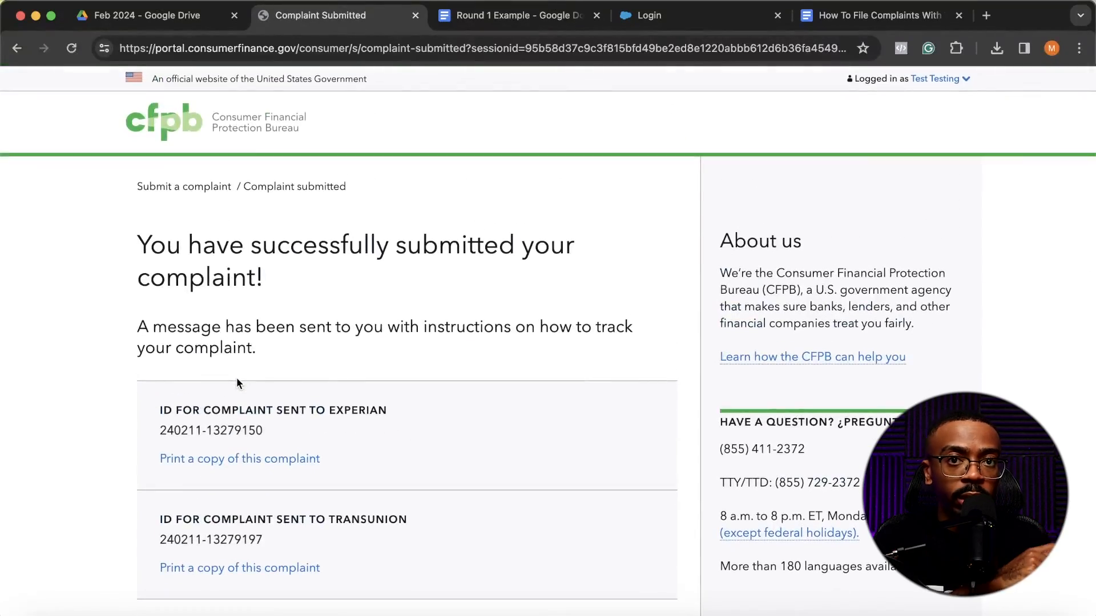